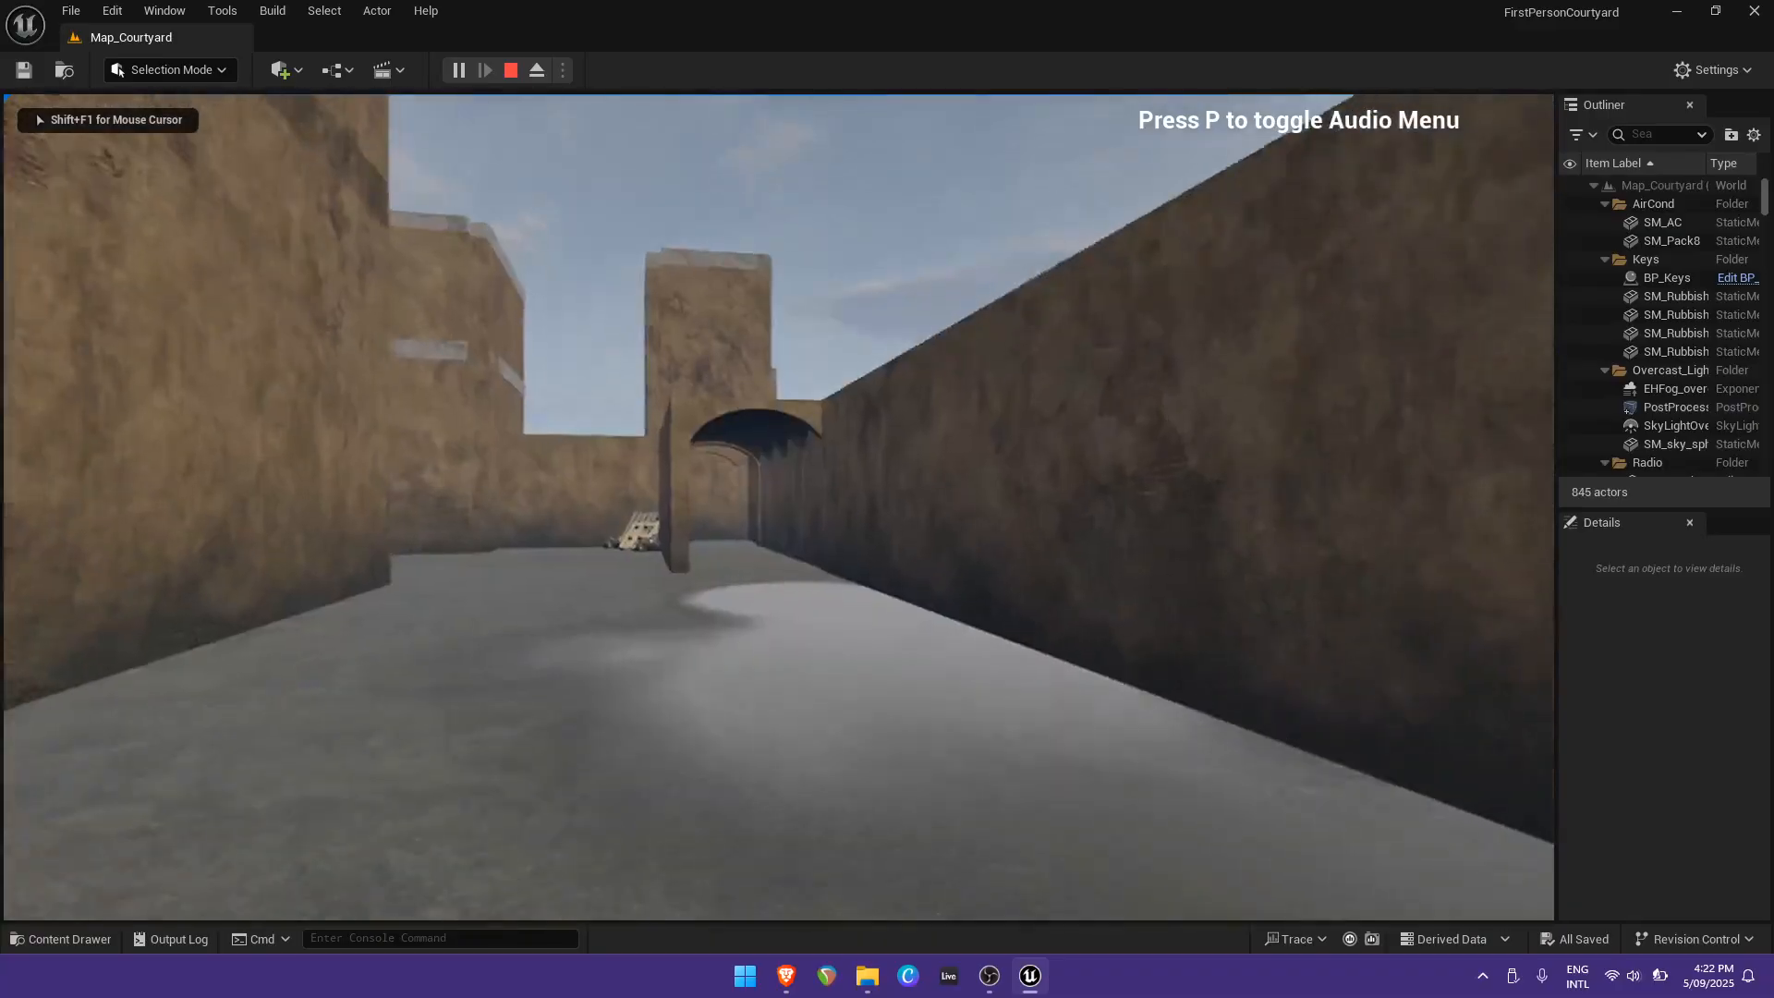
# Open the in-game Audio Menu, lower the Music slider to minimum and the Effects slider to near minimum, and close the menu.
pyautogui.press('w')
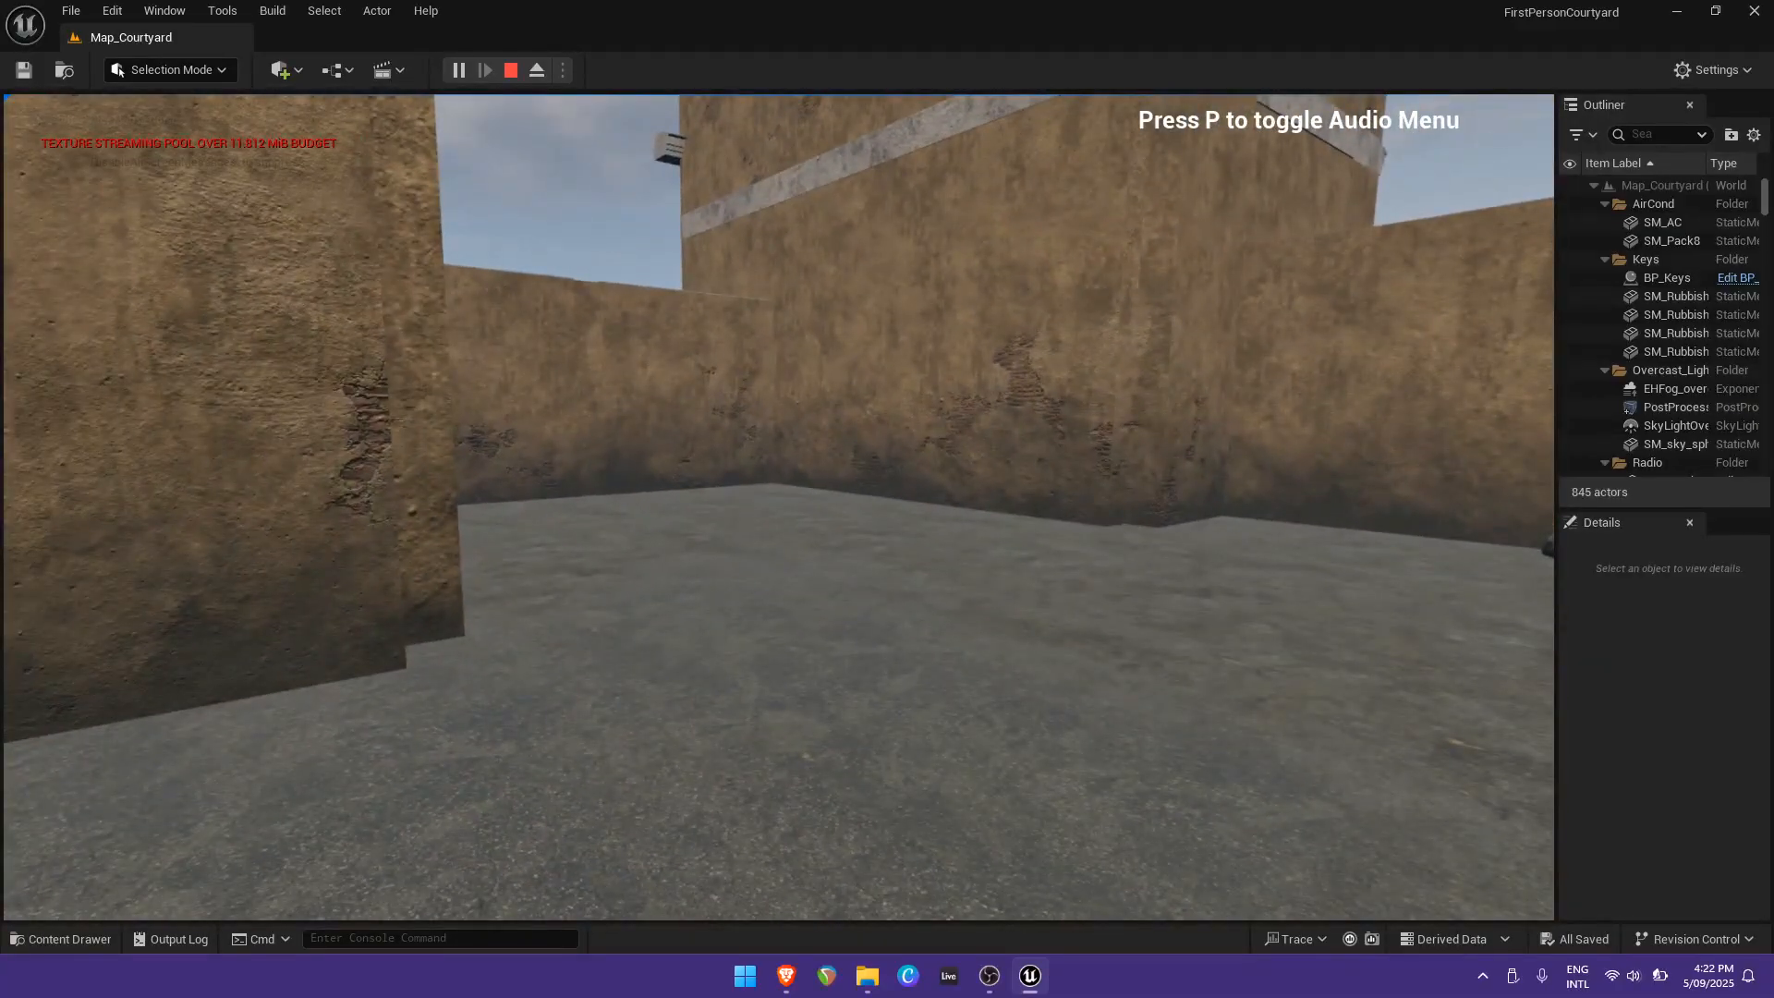
pyautogui.press('p')
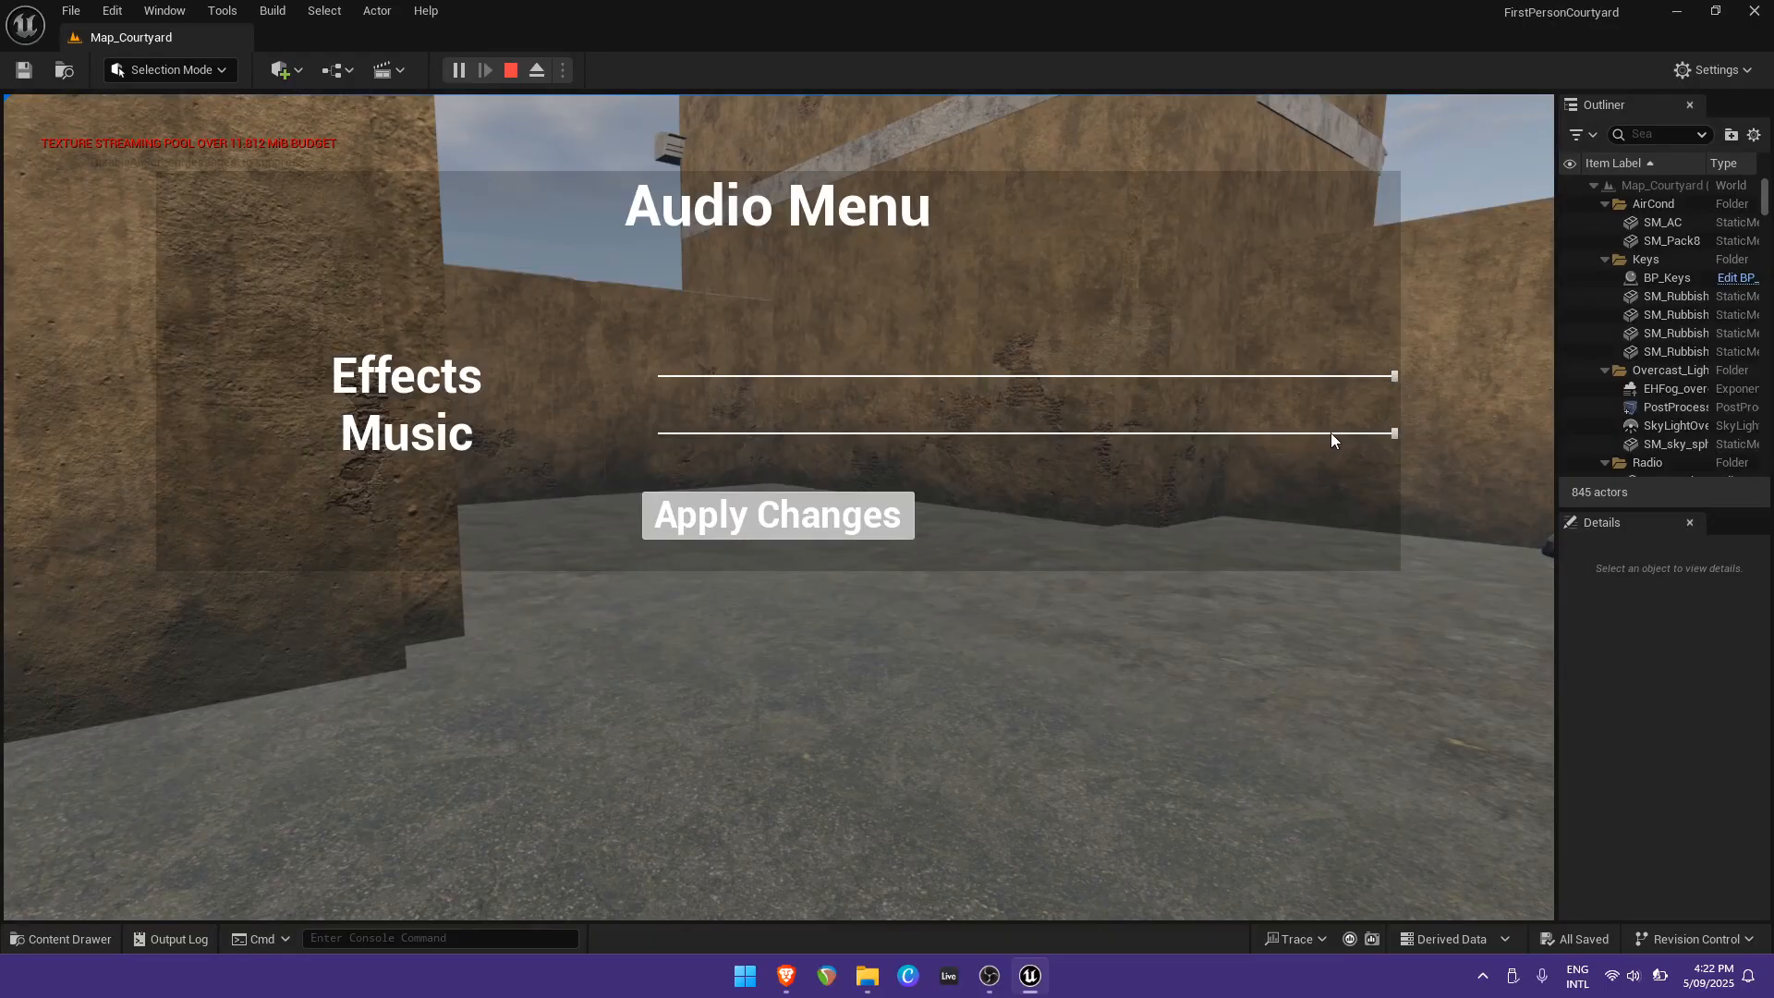
pyautogui.moveTo(1377, 432); pyautogui.dragTo(565, 441)
pyautogui.moveTo(1394, 375); pyautogui.dragTo(868, 394)
pyautogui.moveTo(746, 392); pyautogui.dragTo(696, 395)
pyautogui.press('p')
# Walk up to the radio on the stacked pallets and back away to test its message trigger area.
pyautogui.press('w')
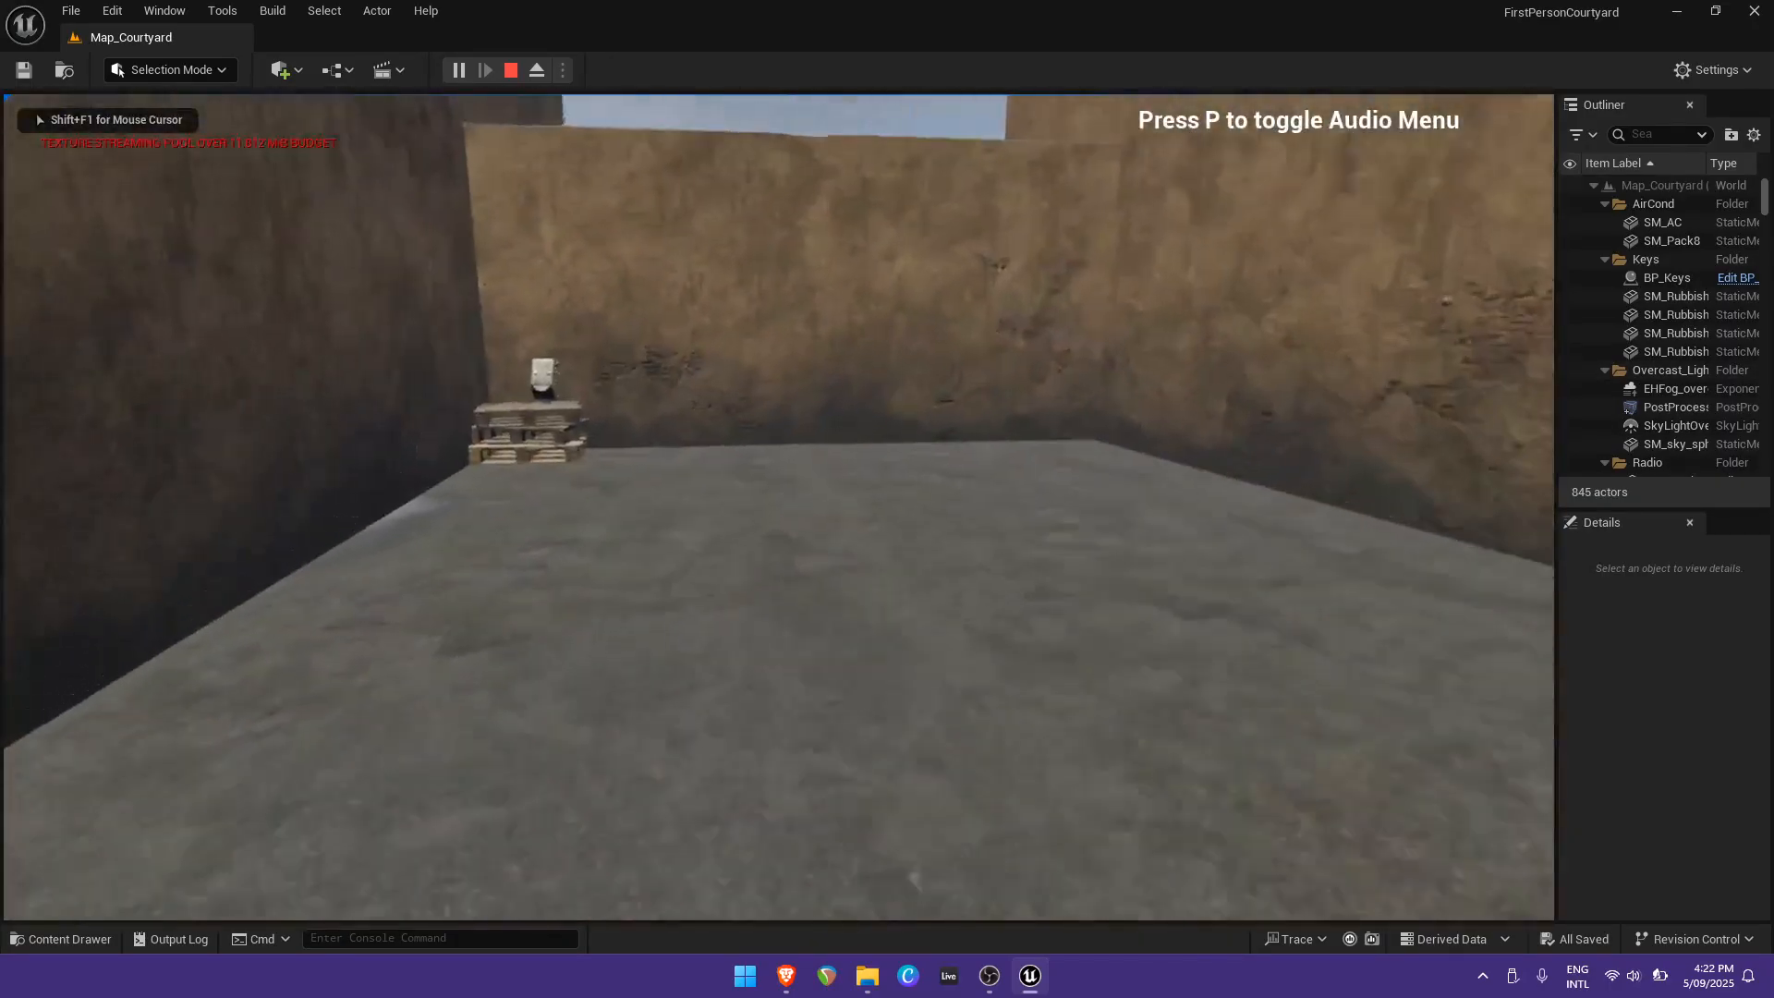
pyautogui.press('w')
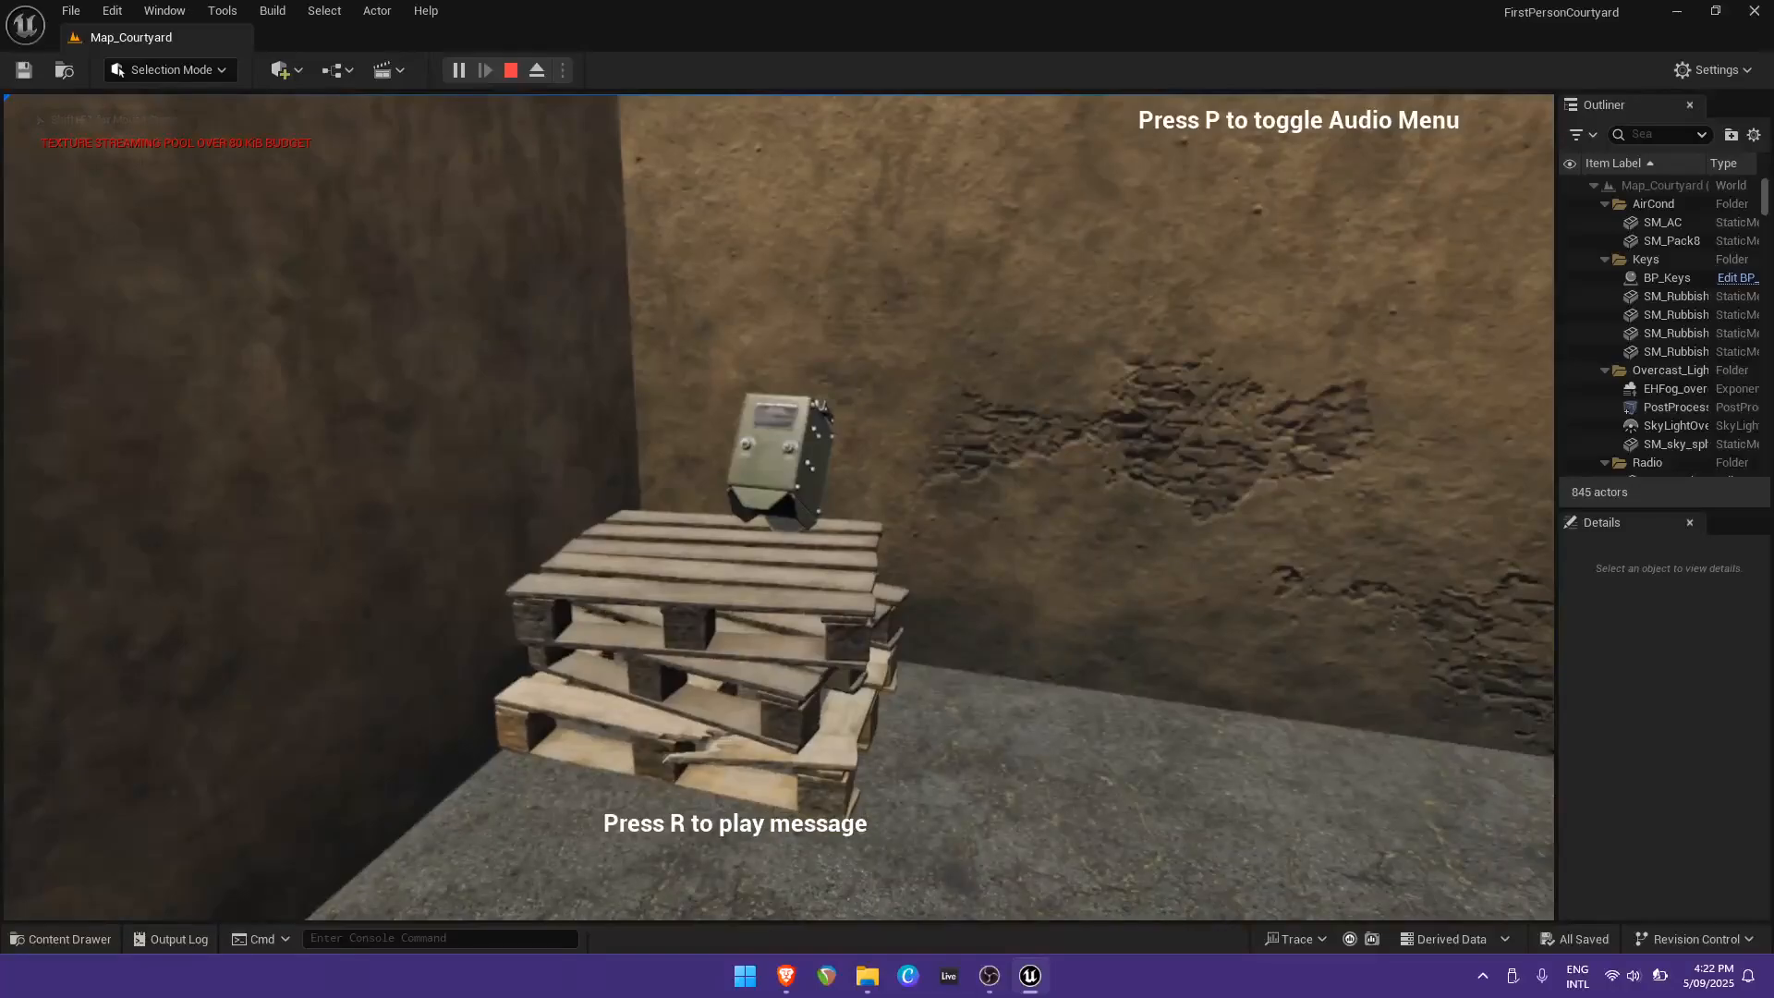
pyautogui.press('s')
pyautogui.press('w')
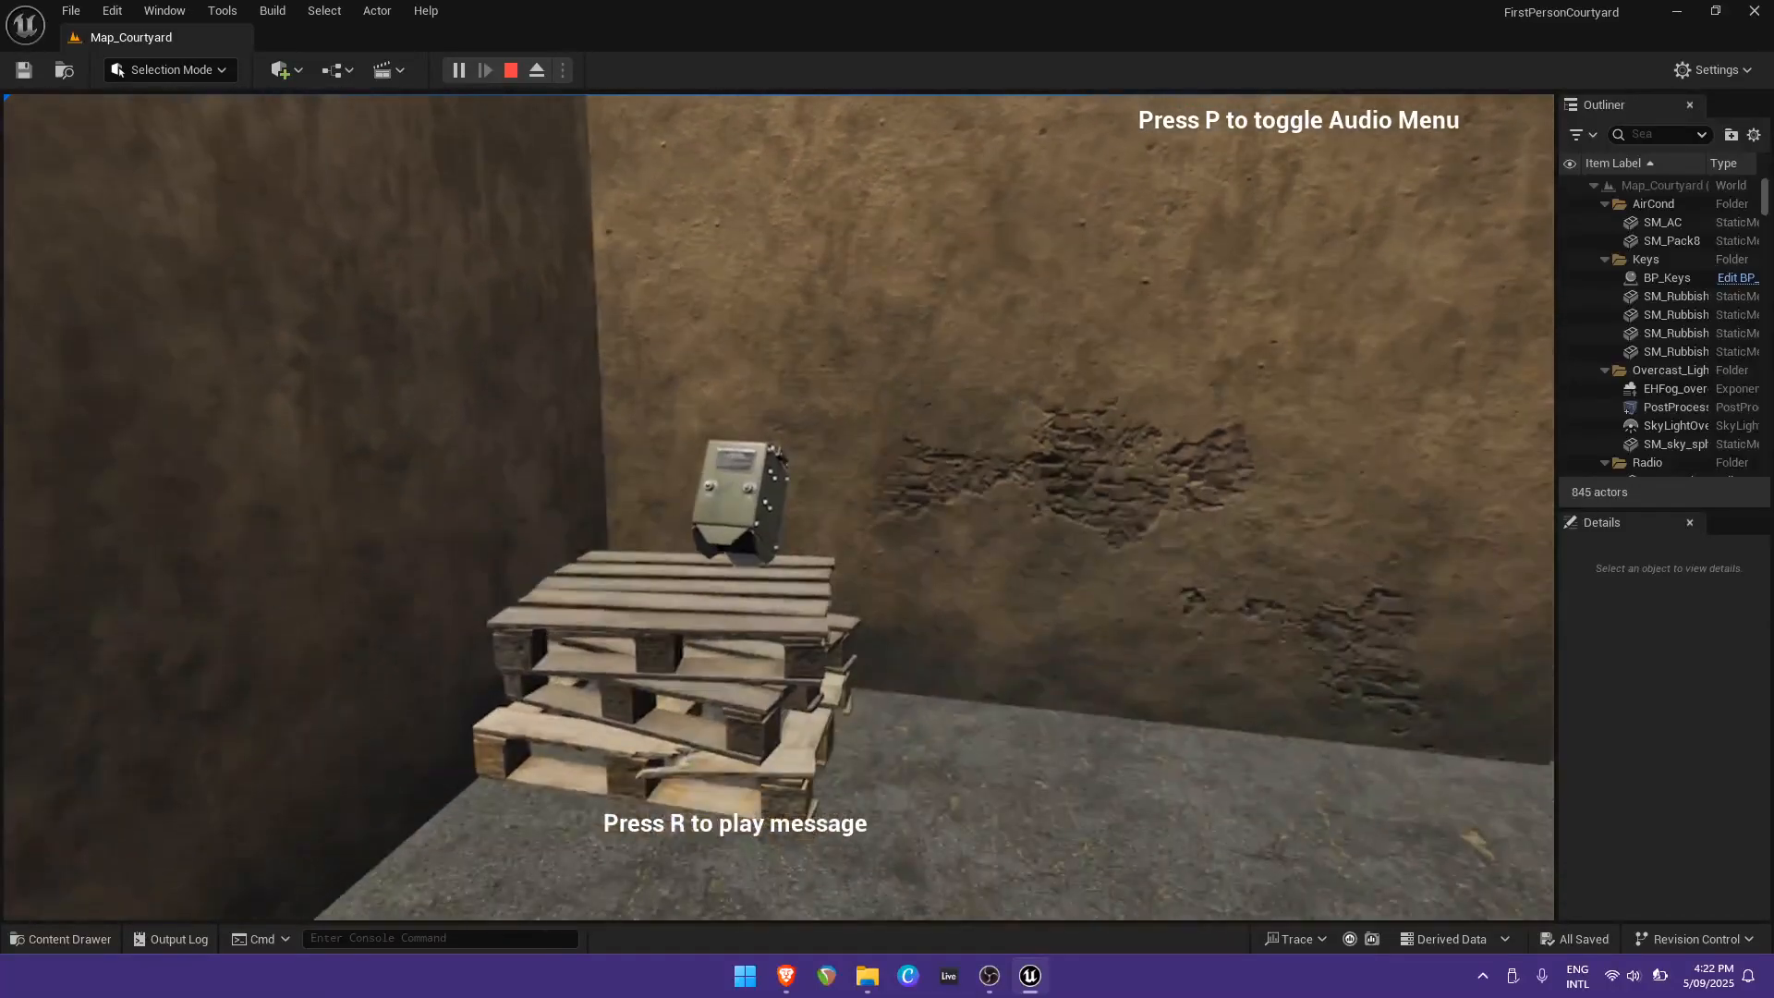
pyautogui.press('s')
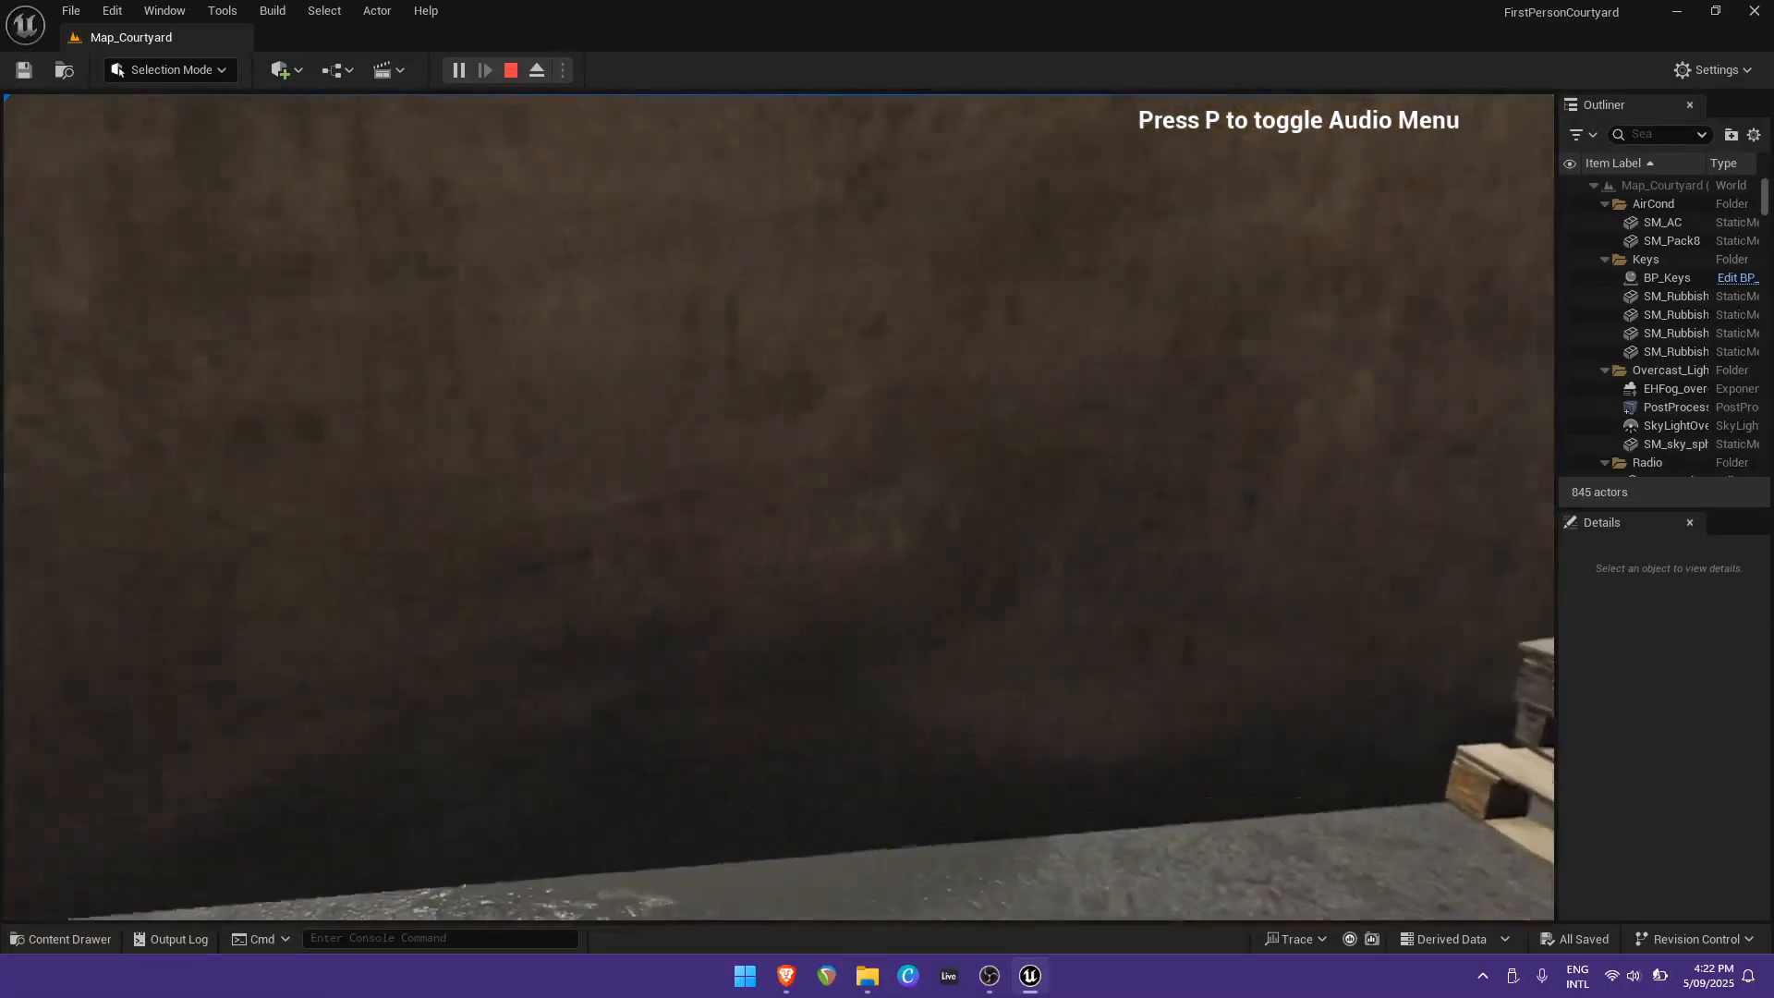
pyautogui.press('s')
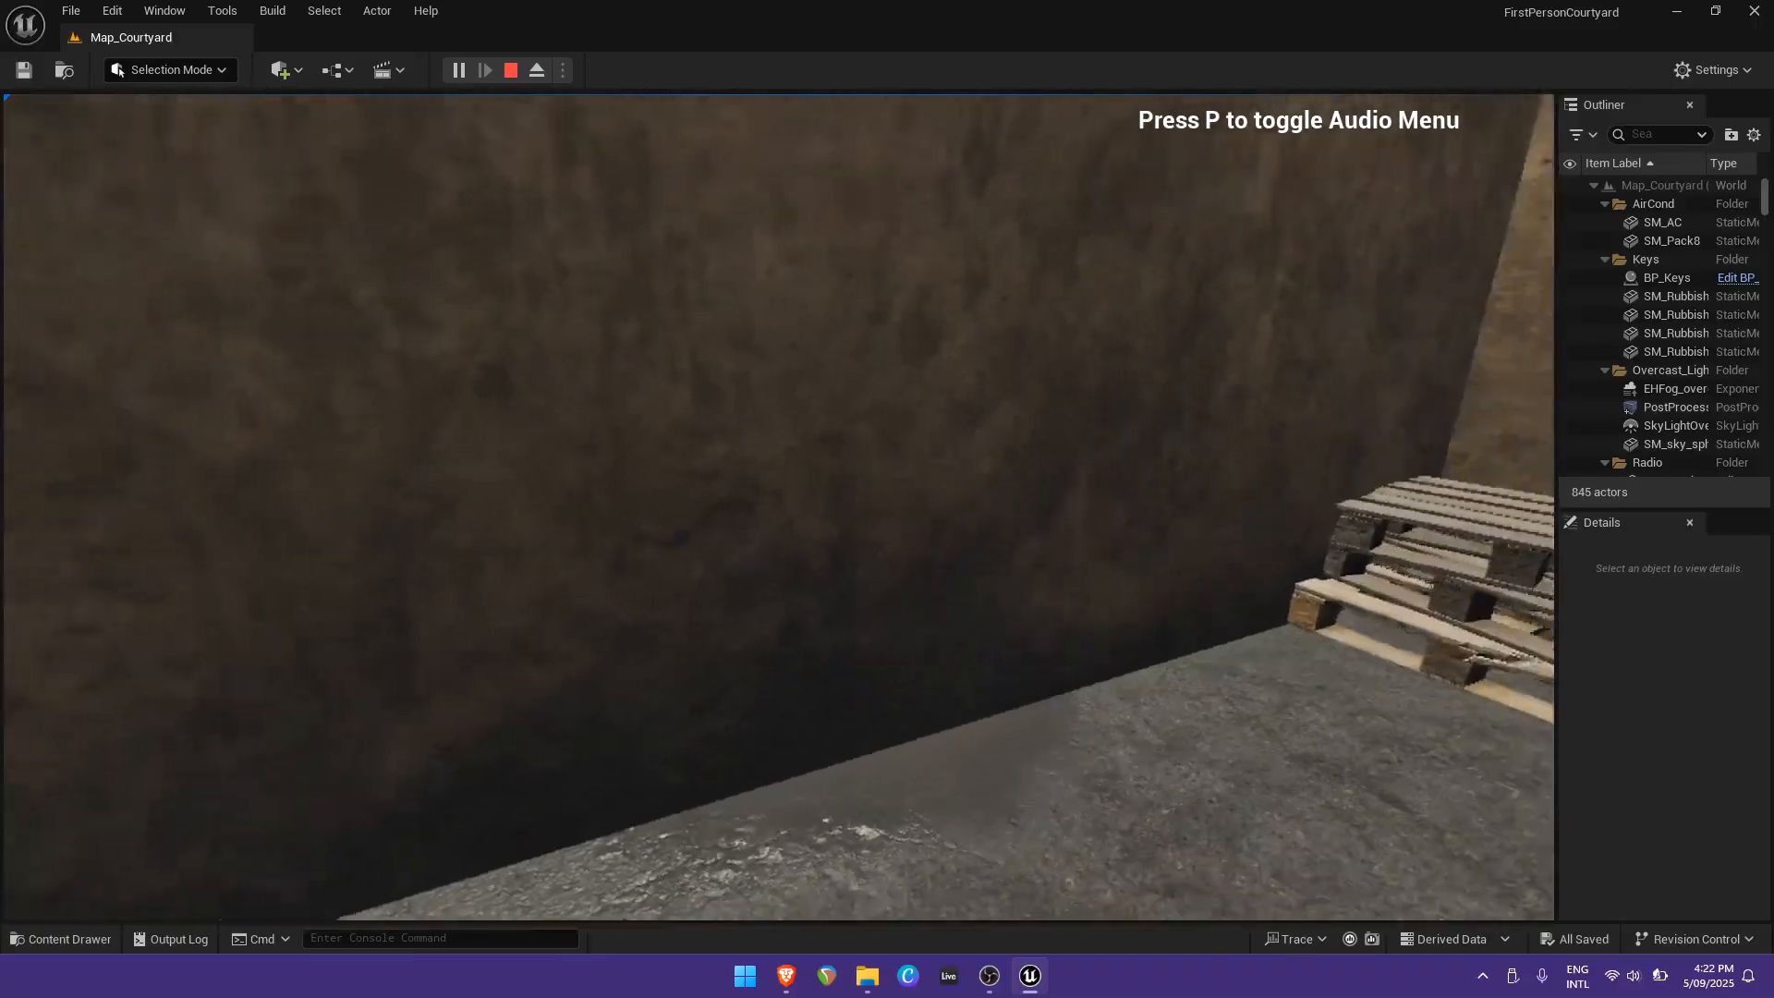
pyautogui.press('s')
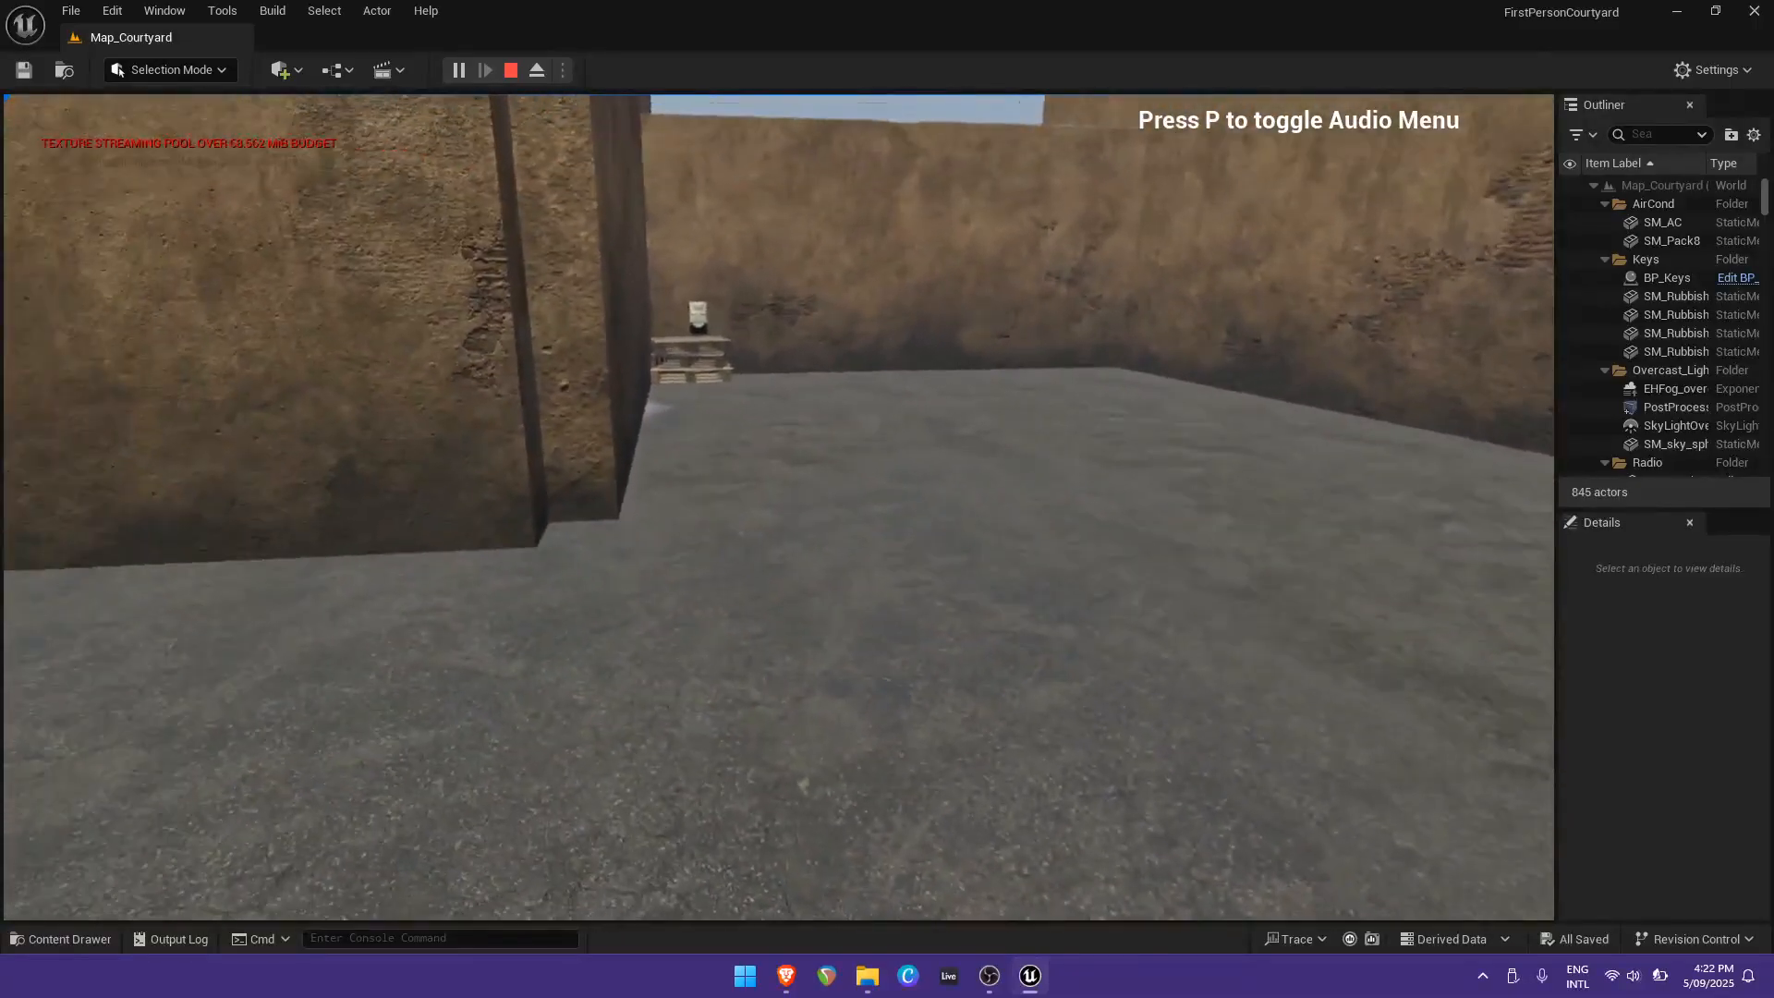
pyautogui.press('s')
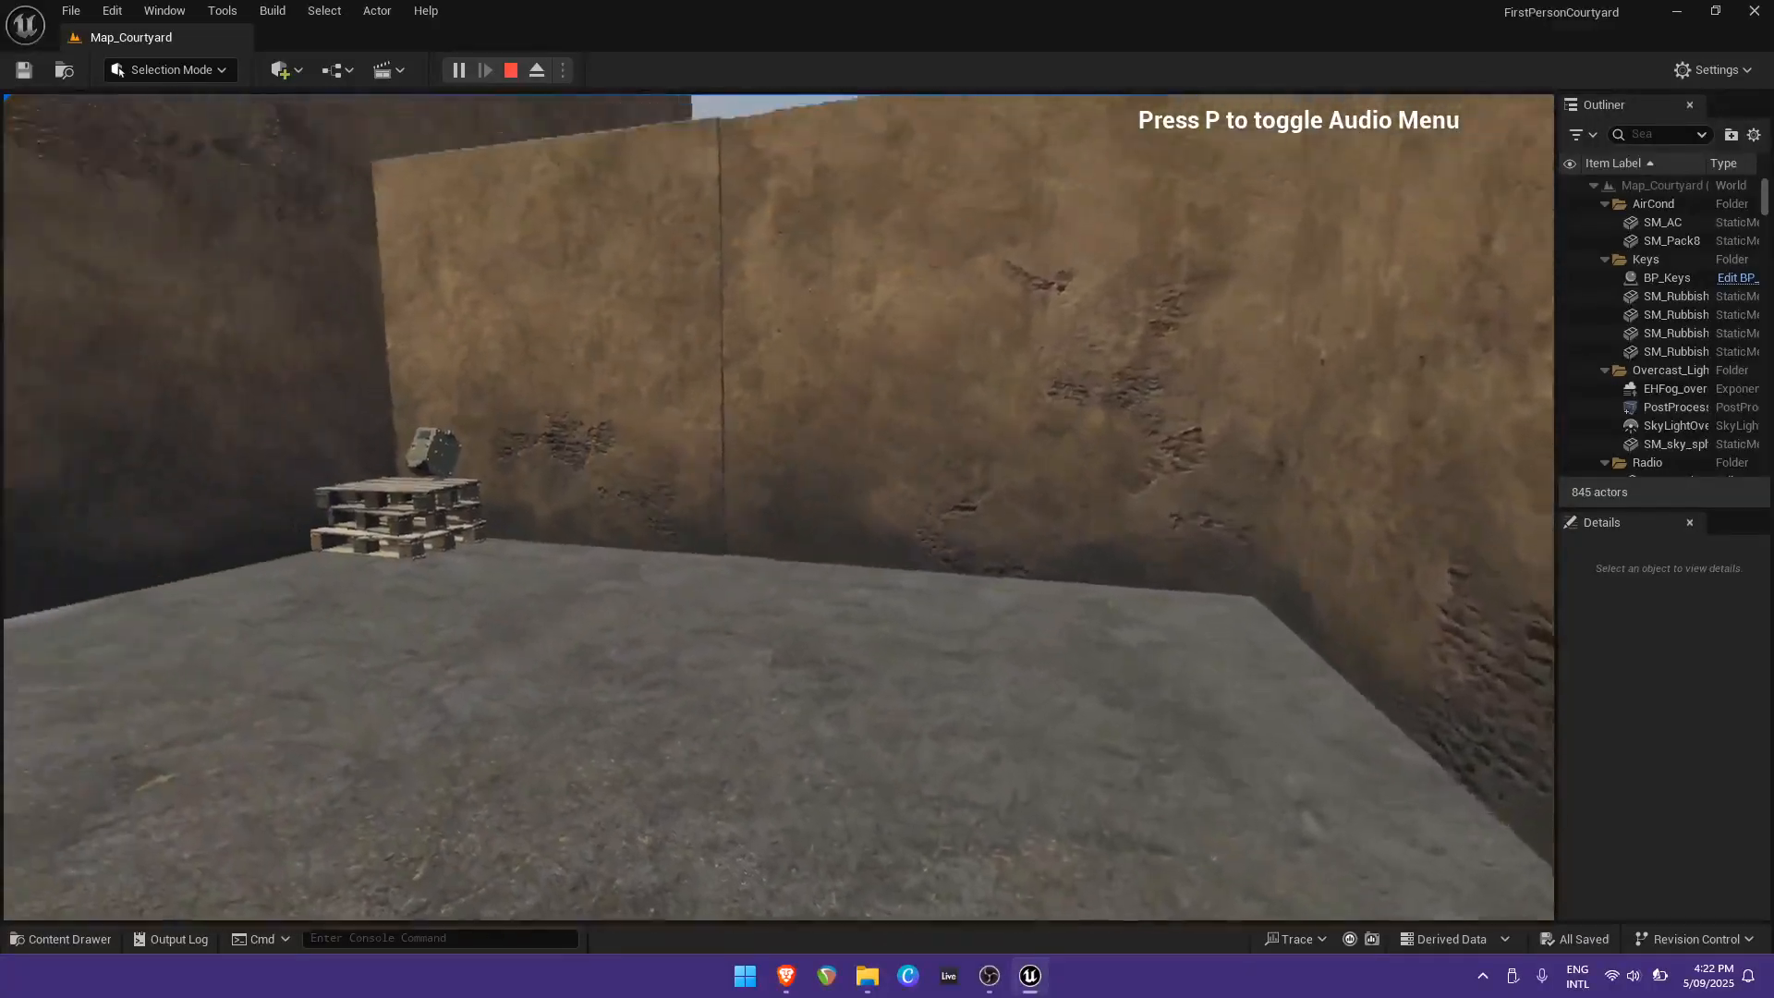
# Approach the radio on the pallets again and move around it to check its play-message prompt area.
pyautogui.press('w')
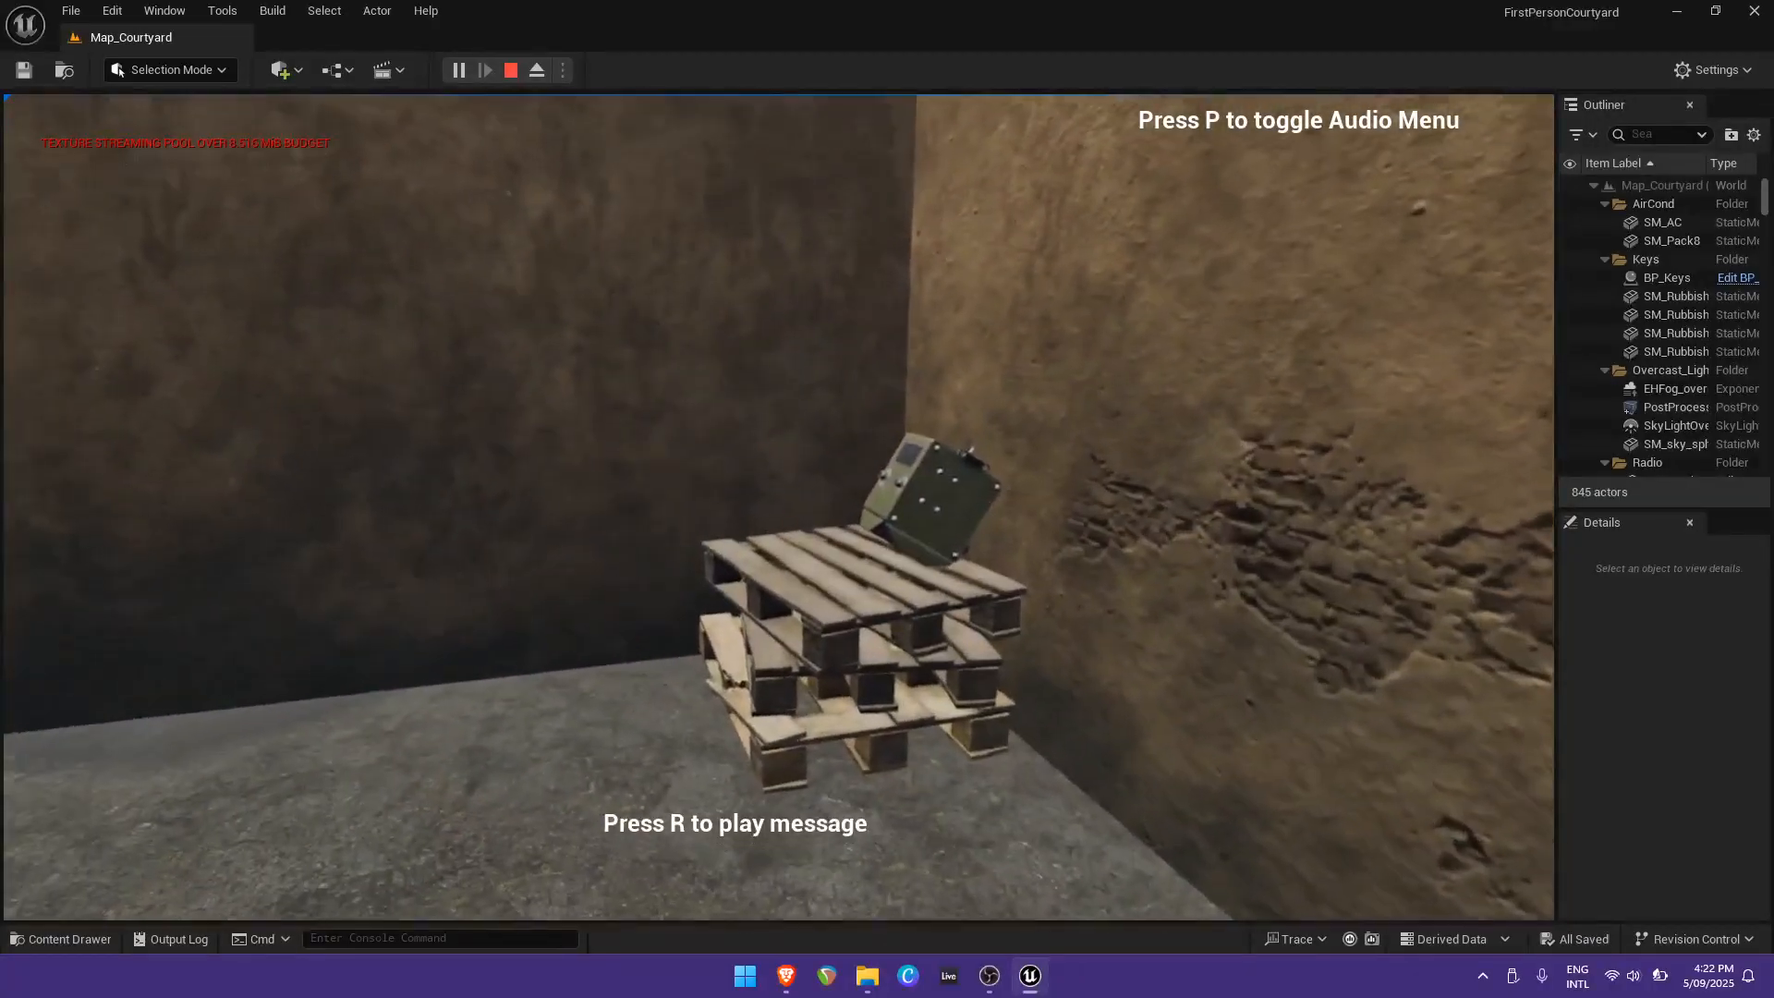
pyautogui.press('w')
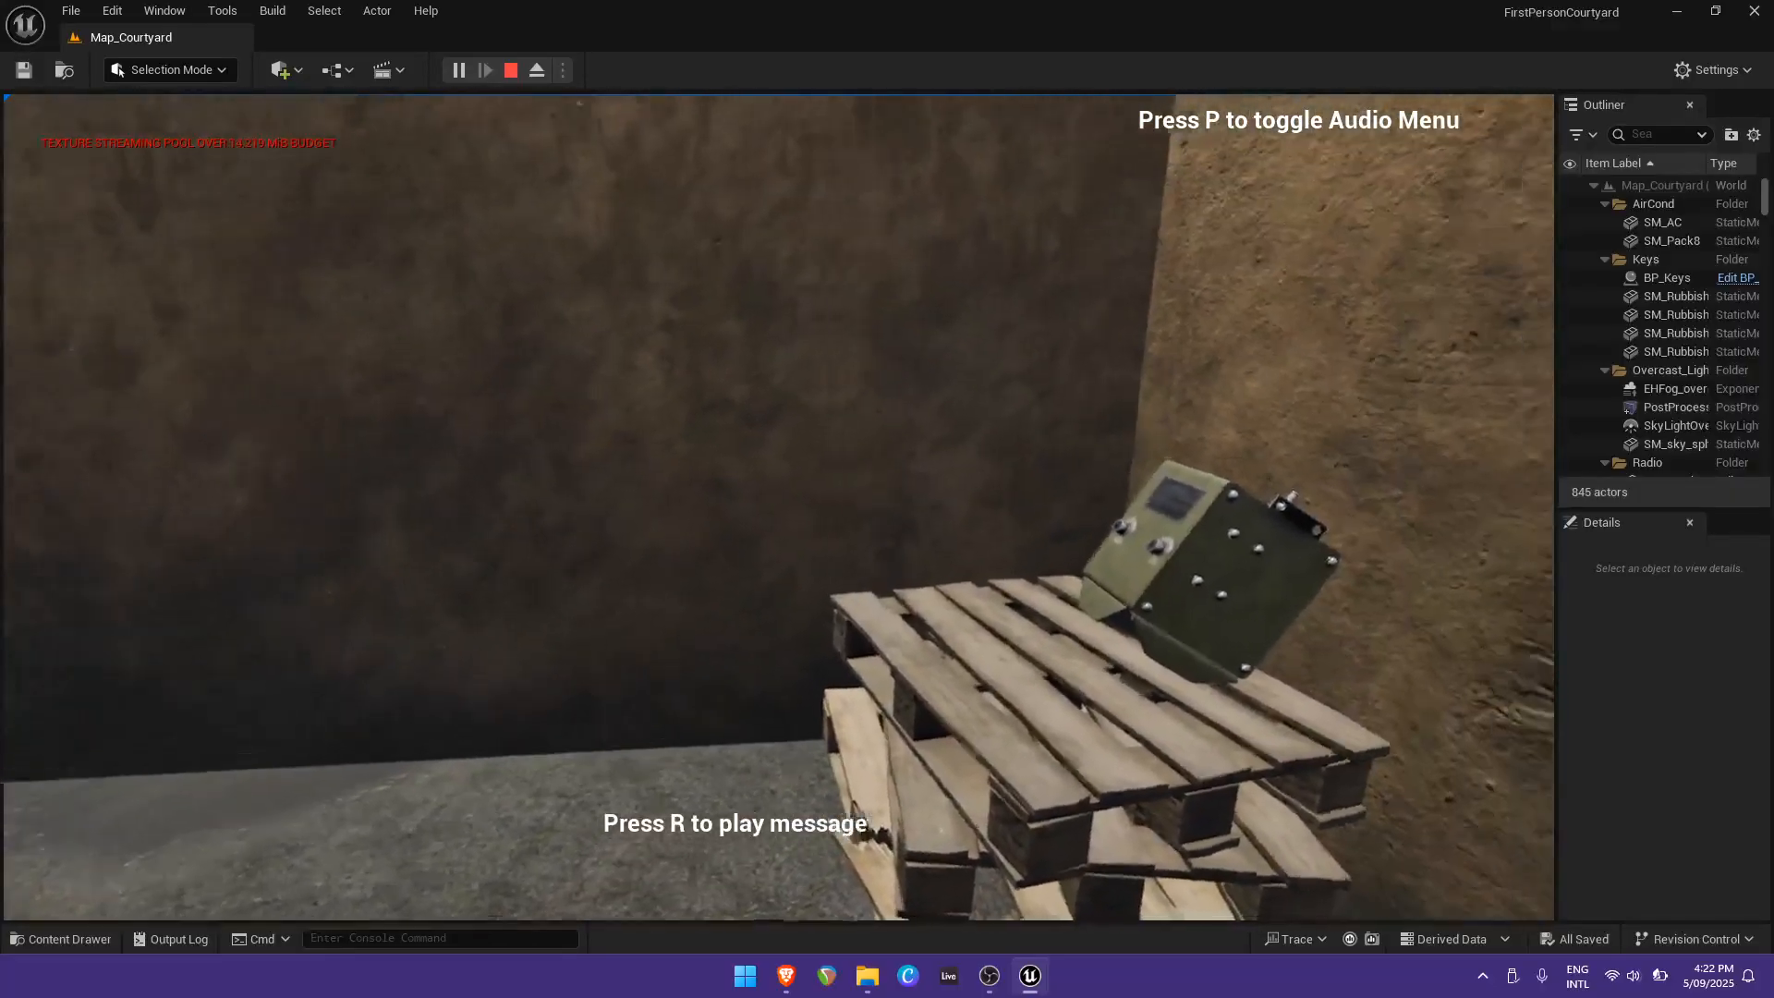
pyautogui.press('s')
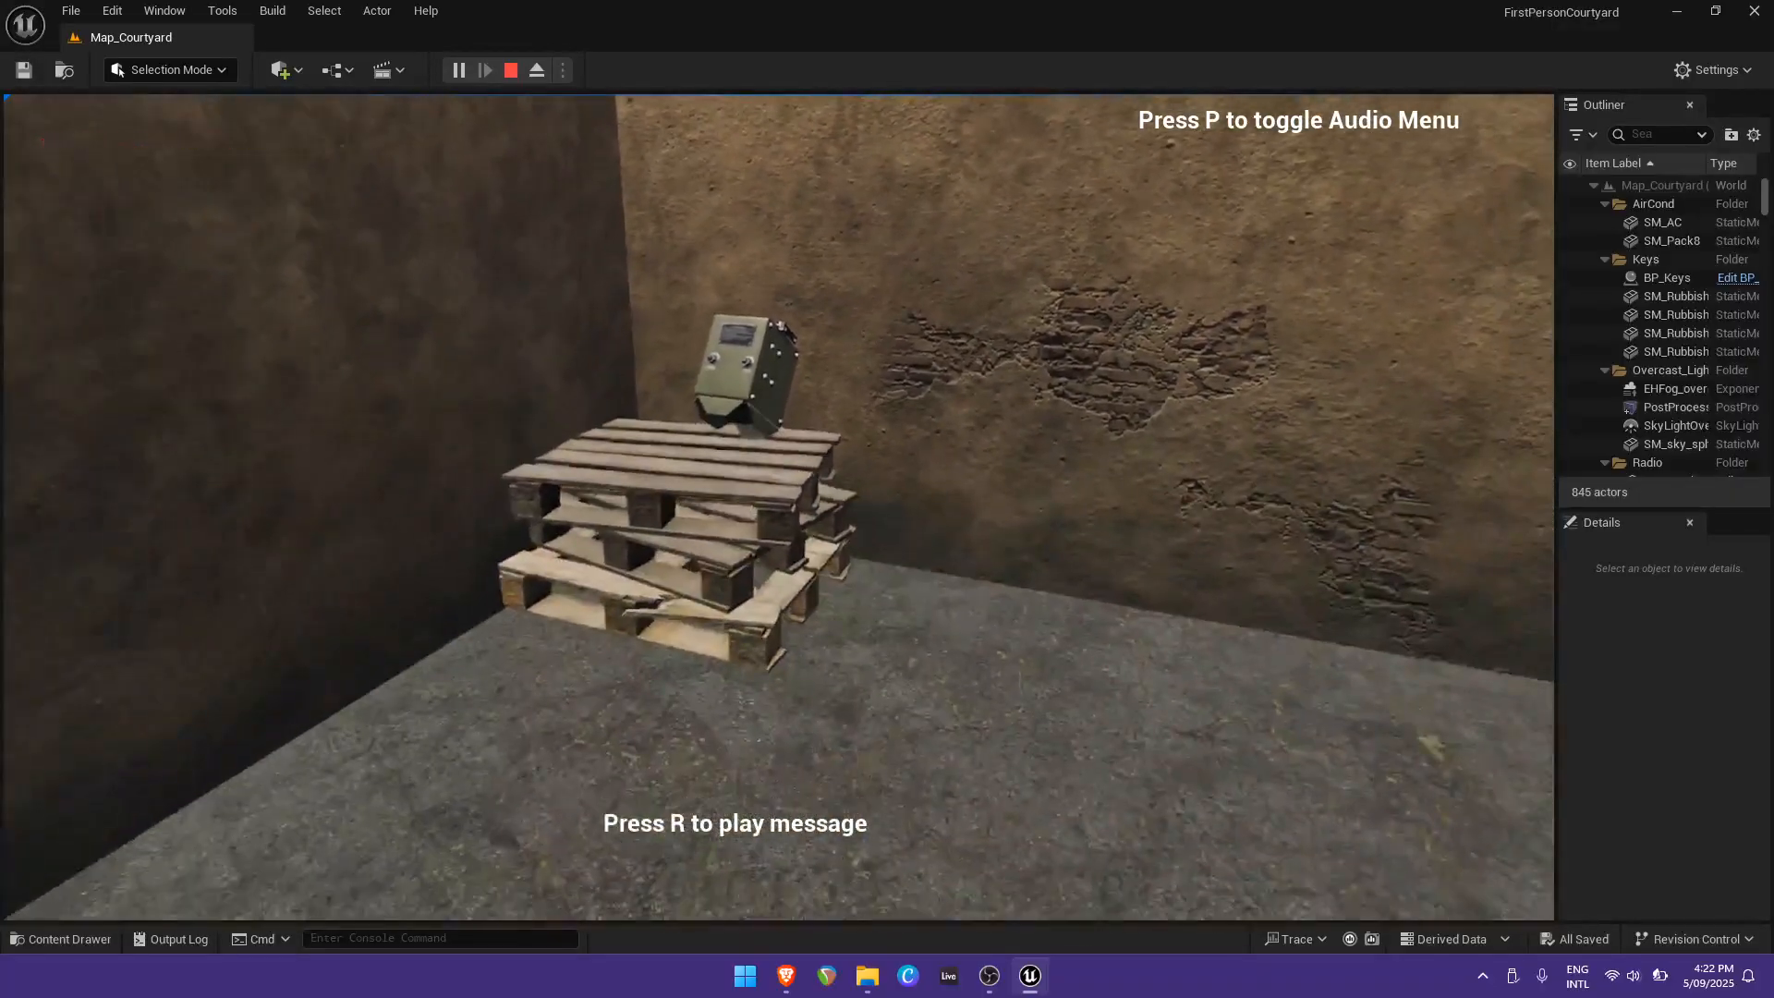
pyautogui.press('w')
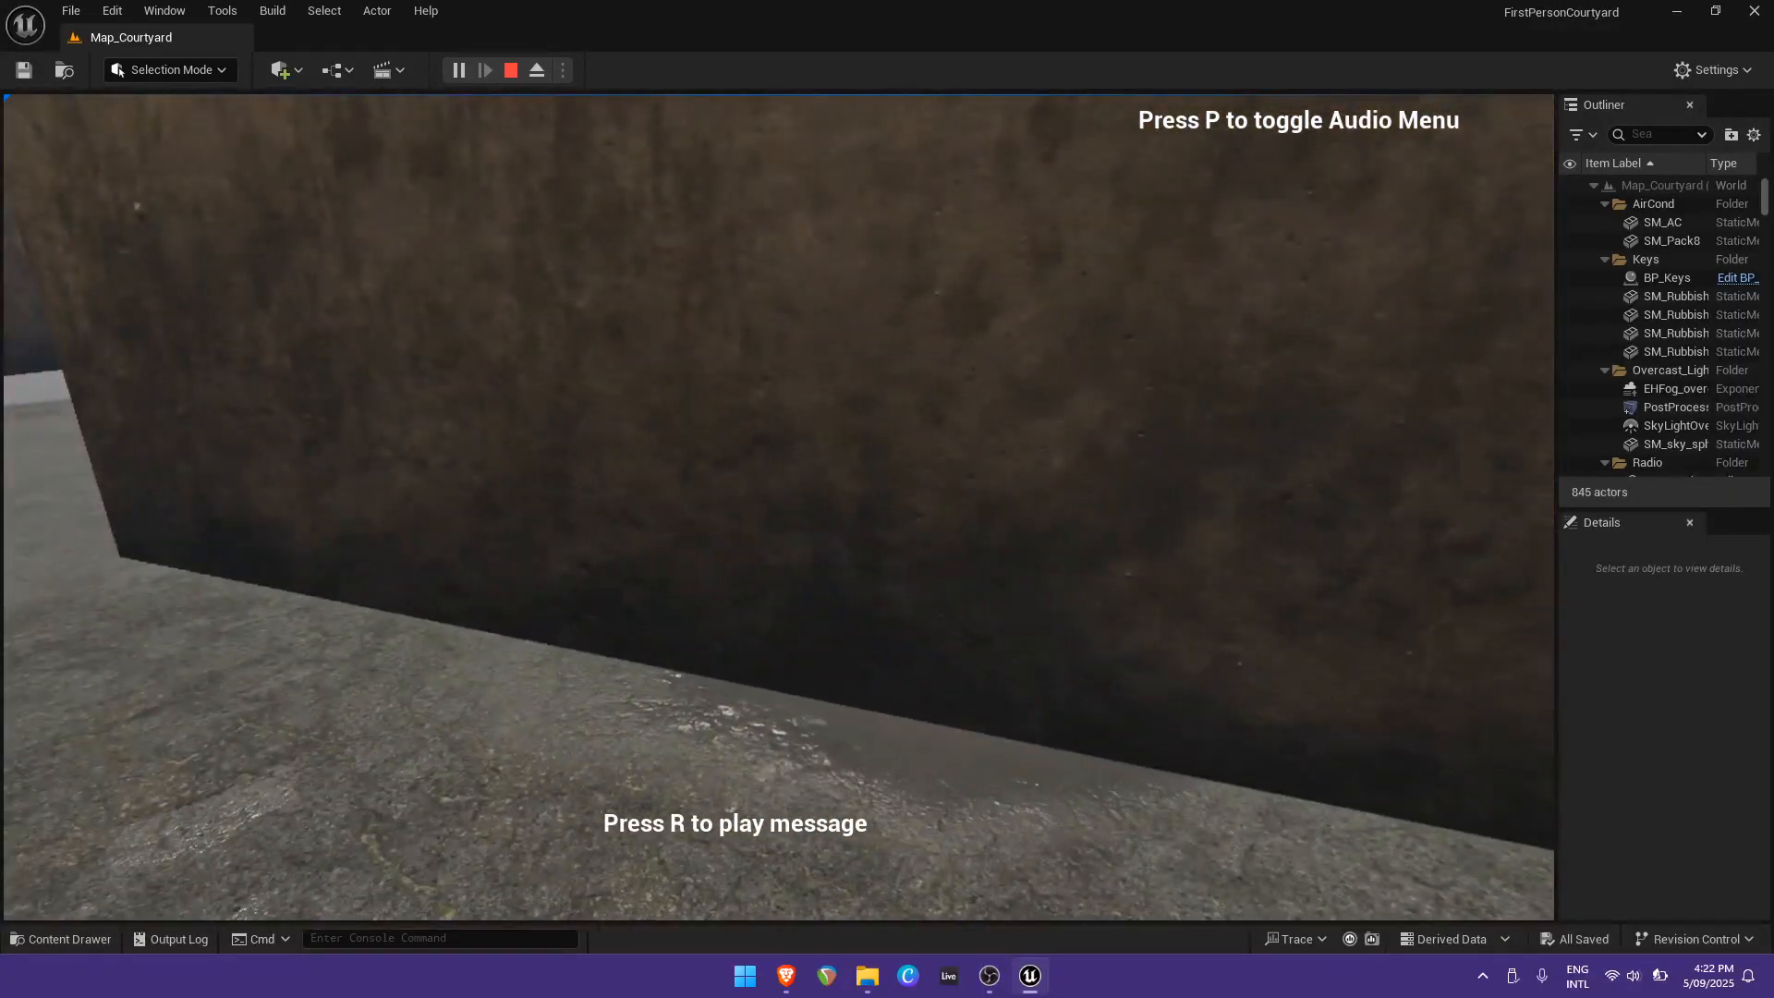
# Walk along the wall to the arched passage and bring up the Audio Menu briefly before closing it.
pyautogui.press('w')
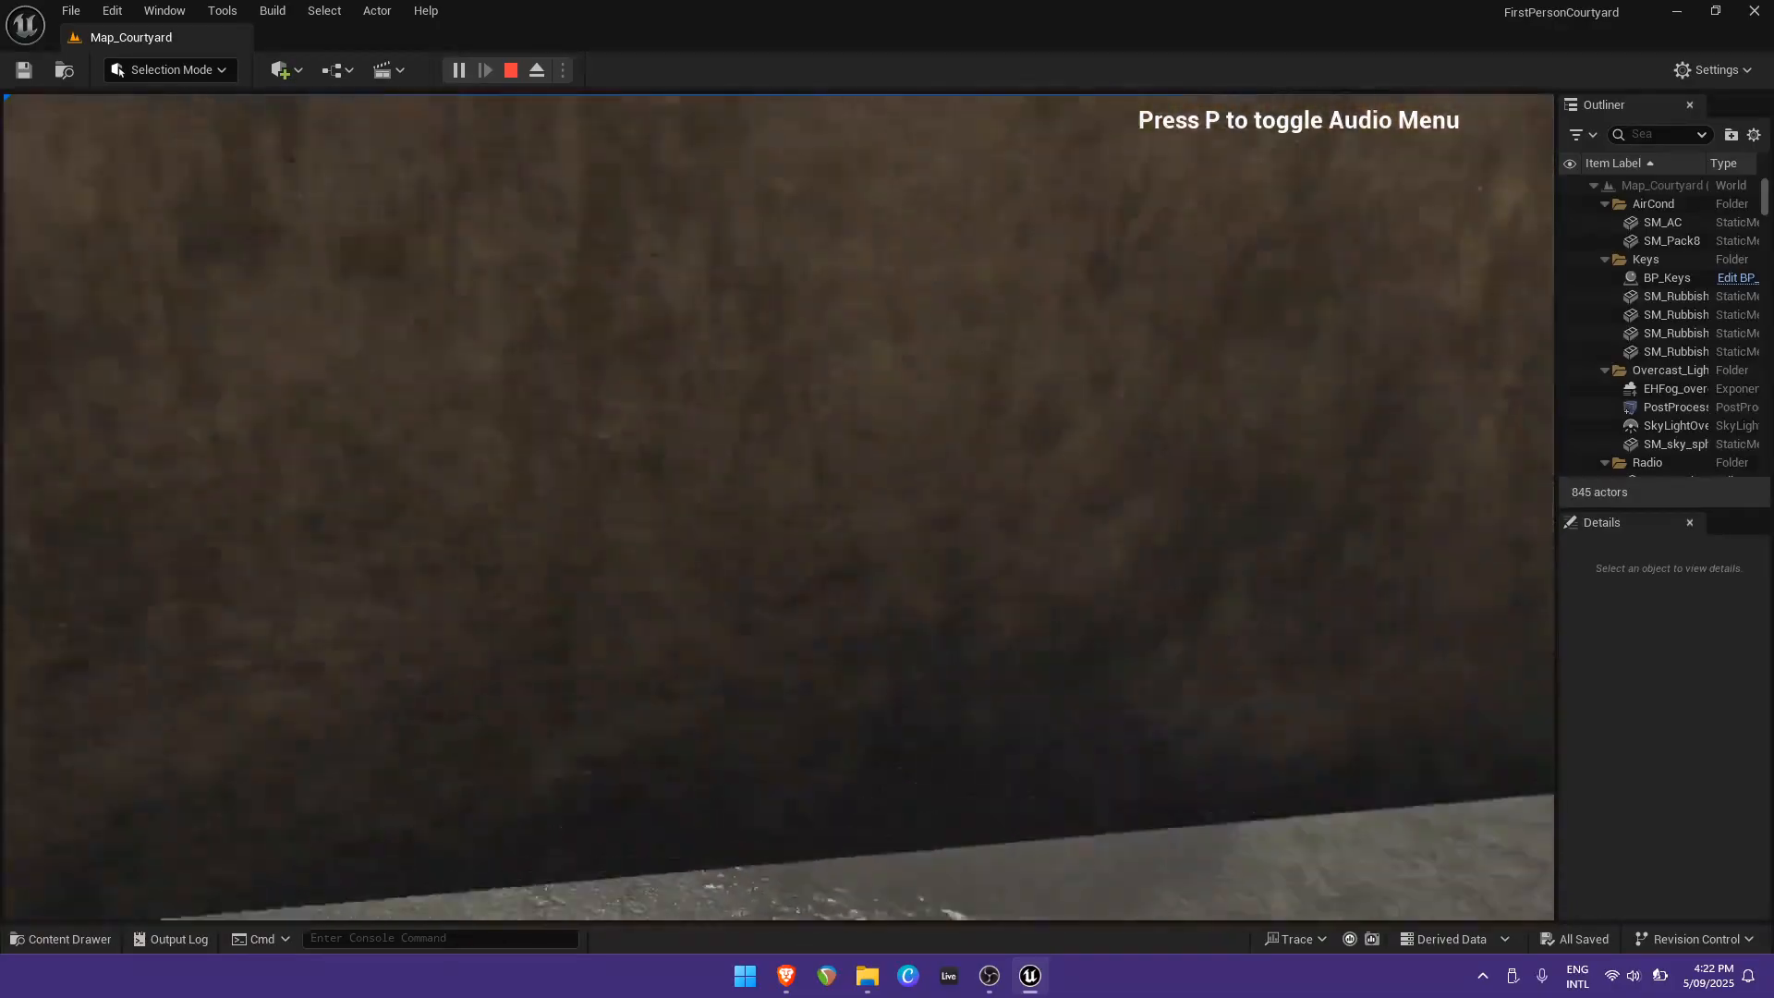
pyautogui.press('w')
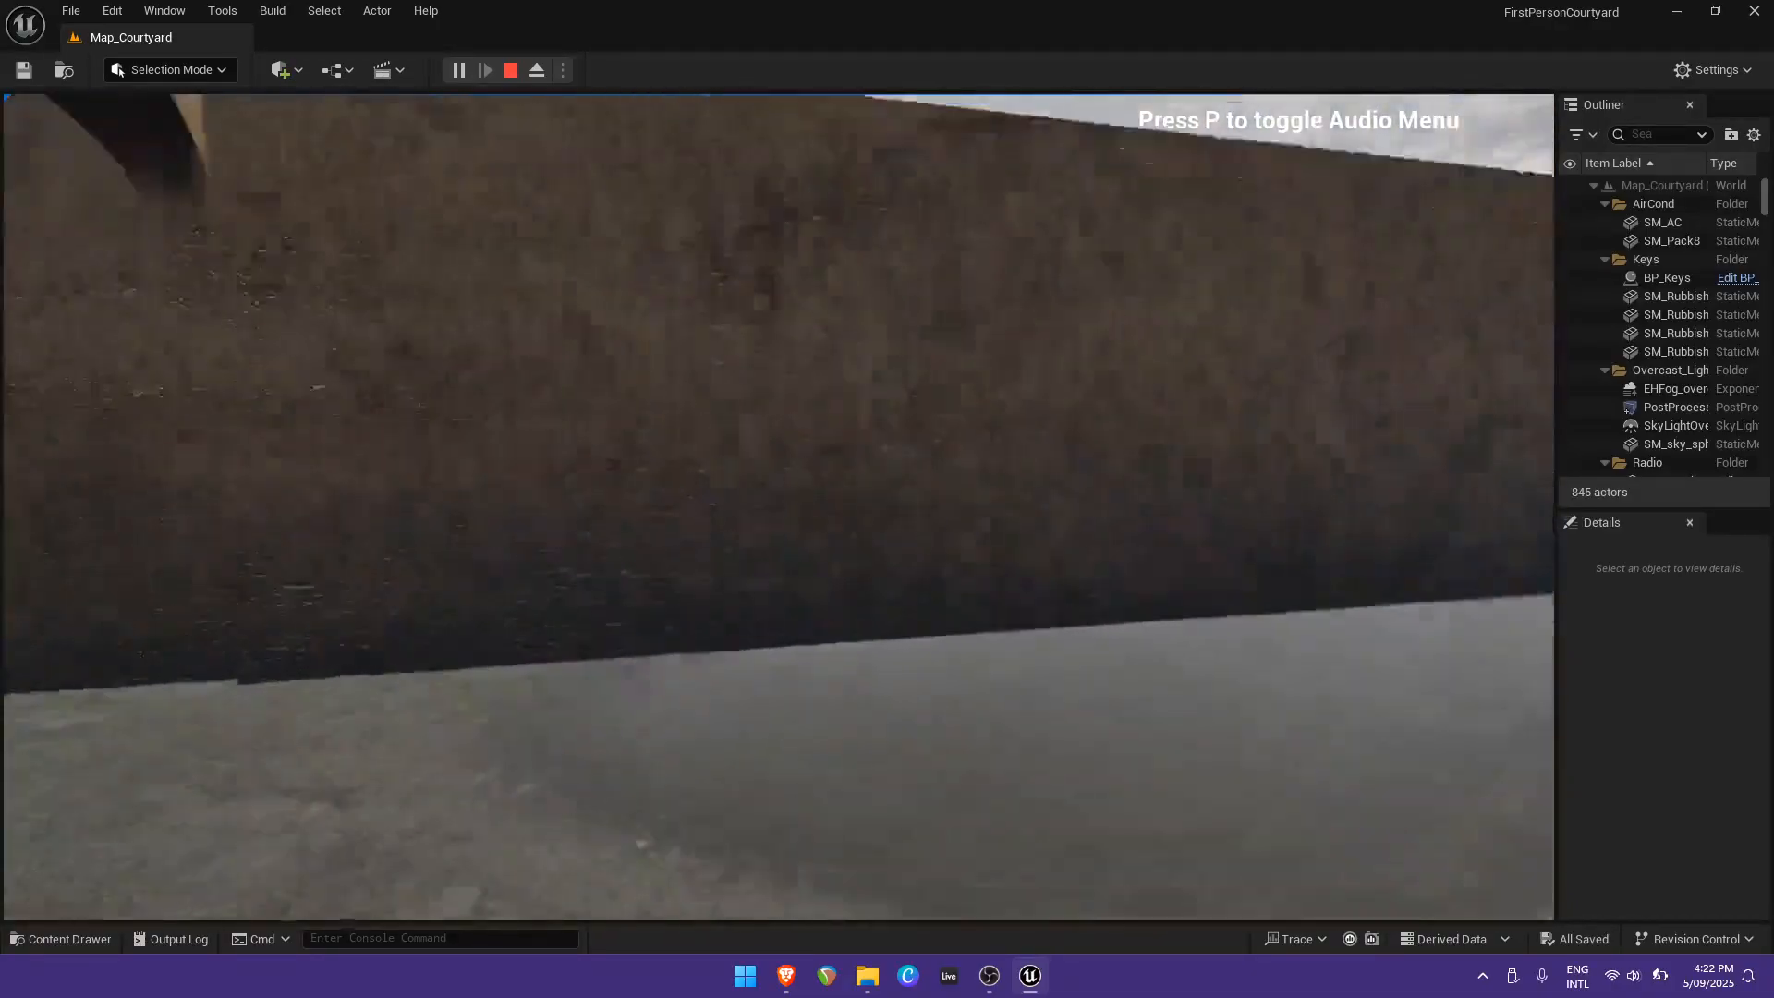
pyautogui.press('w')
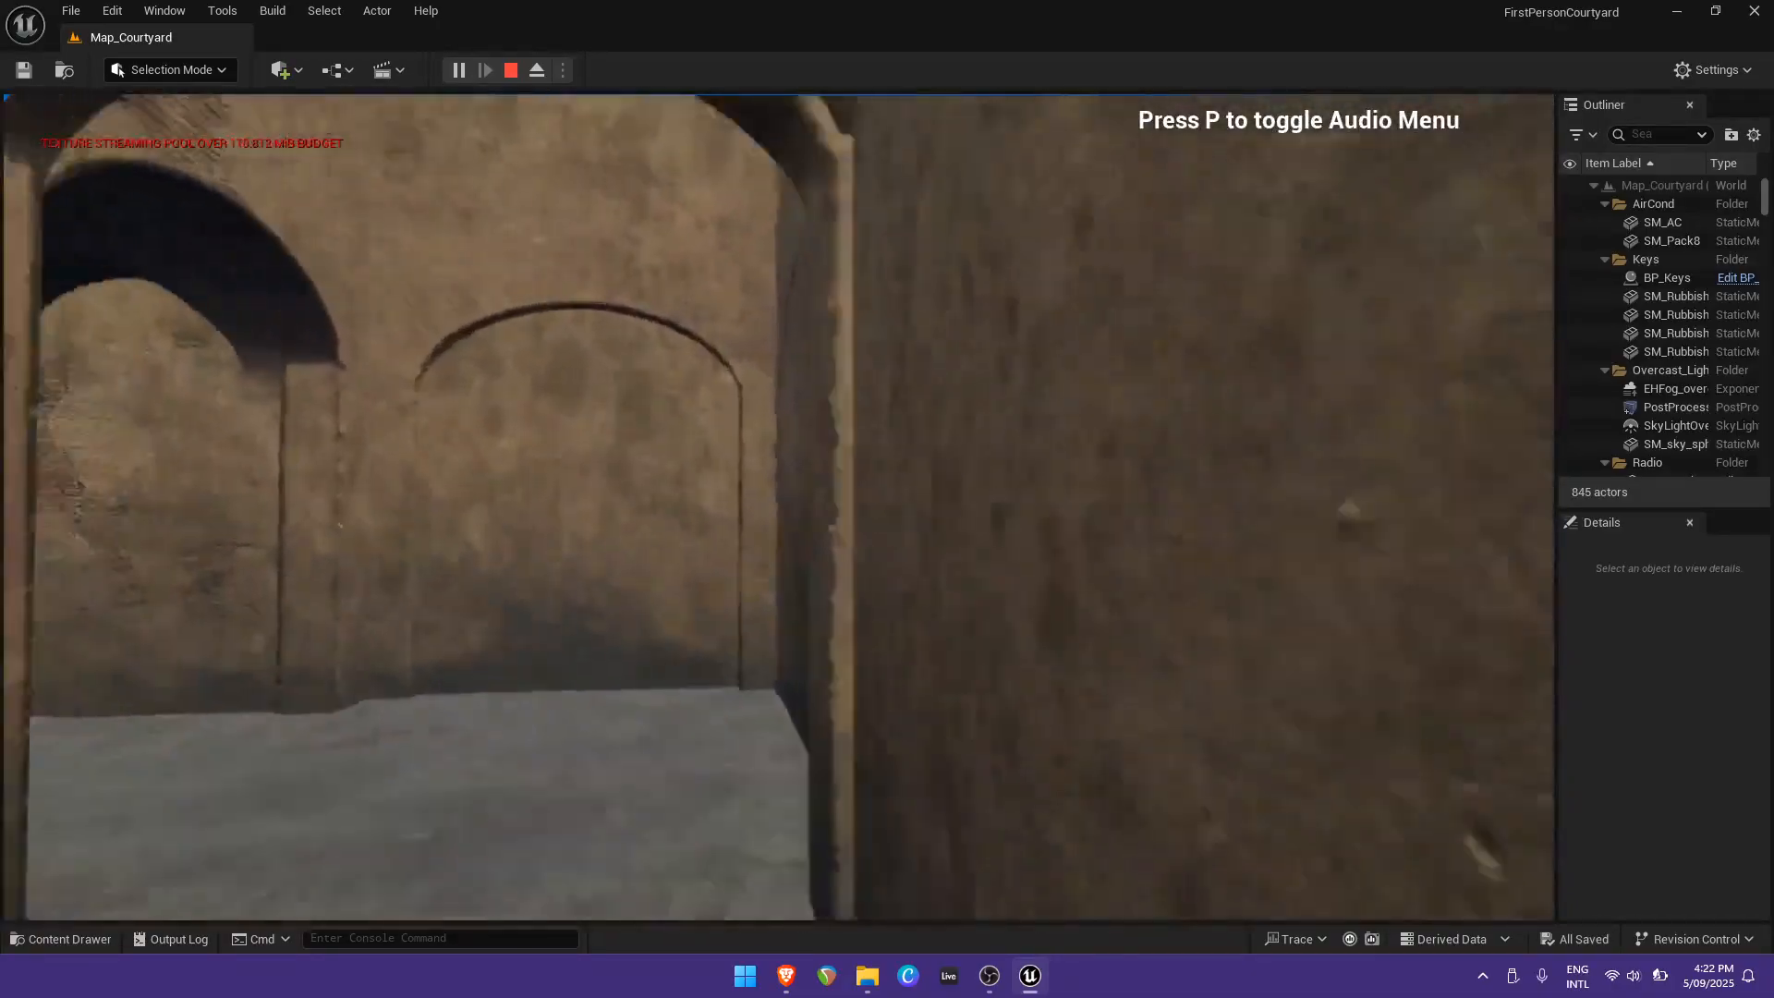
pyautogui.press('p')
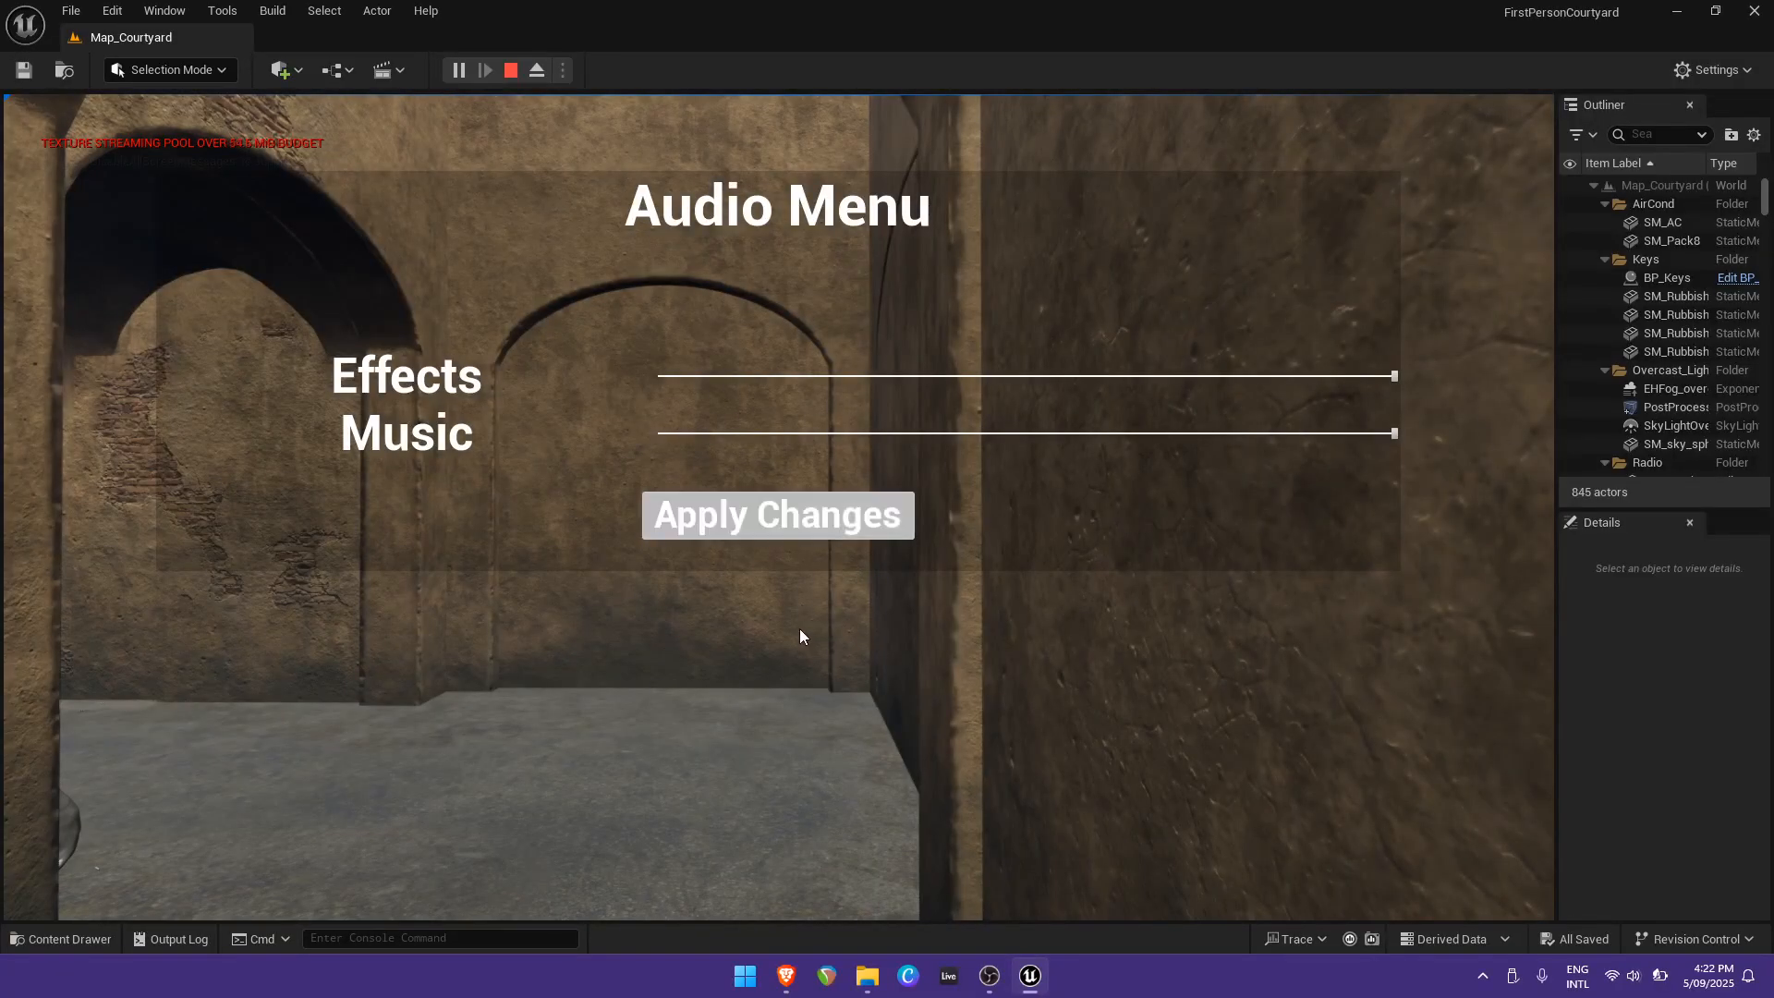
pyautogui.press('p')
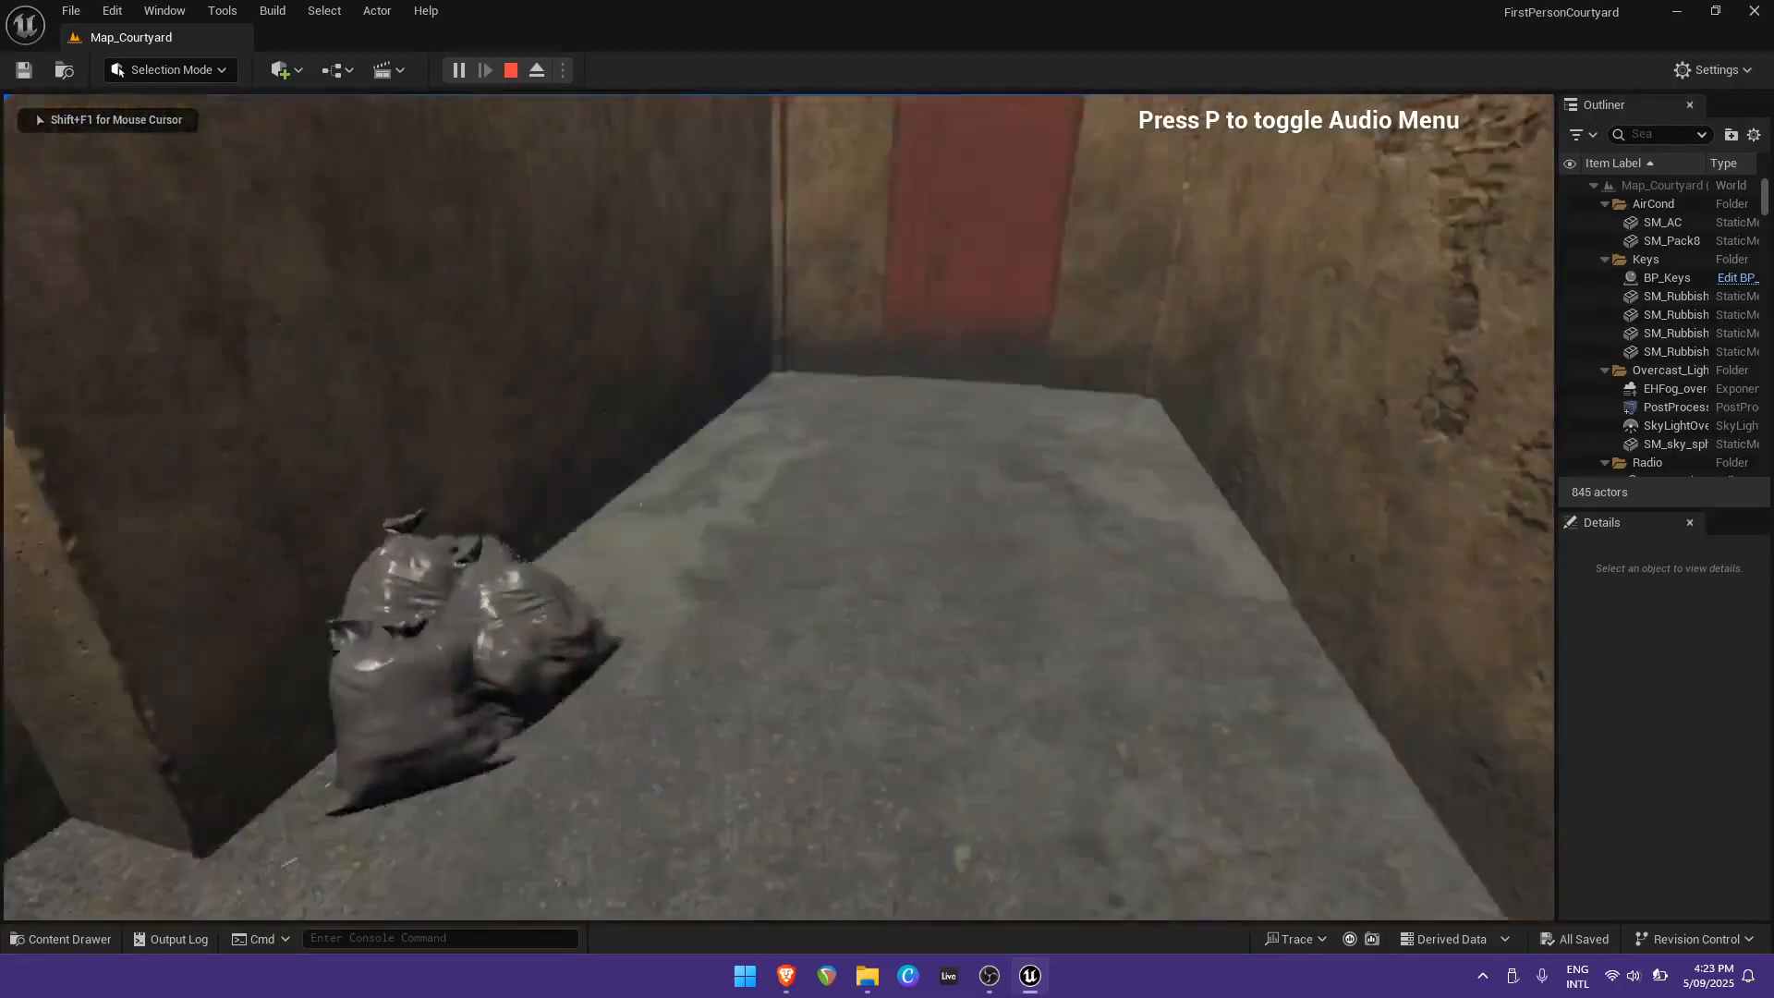
# Pick up the key near the rubbish bags and carry it through the arched passage into the open alley.
pyautogui.press('w')
pyautogui.press('f')
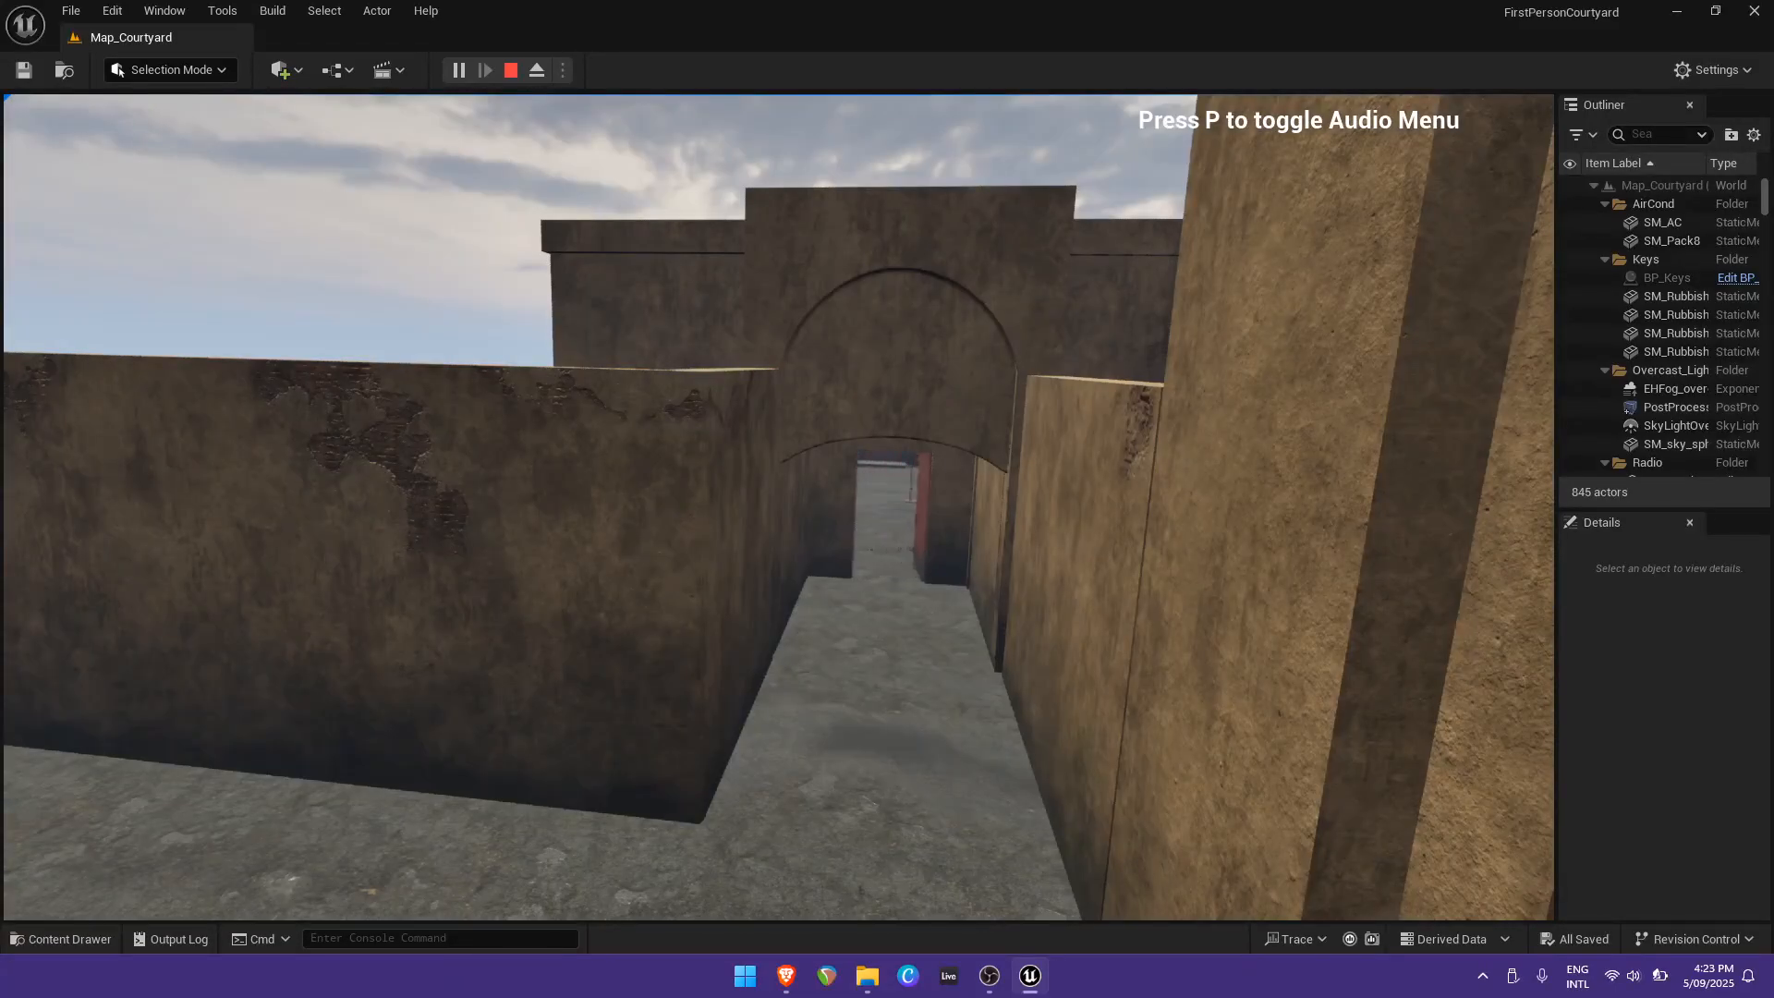
pyautogui.press('w')
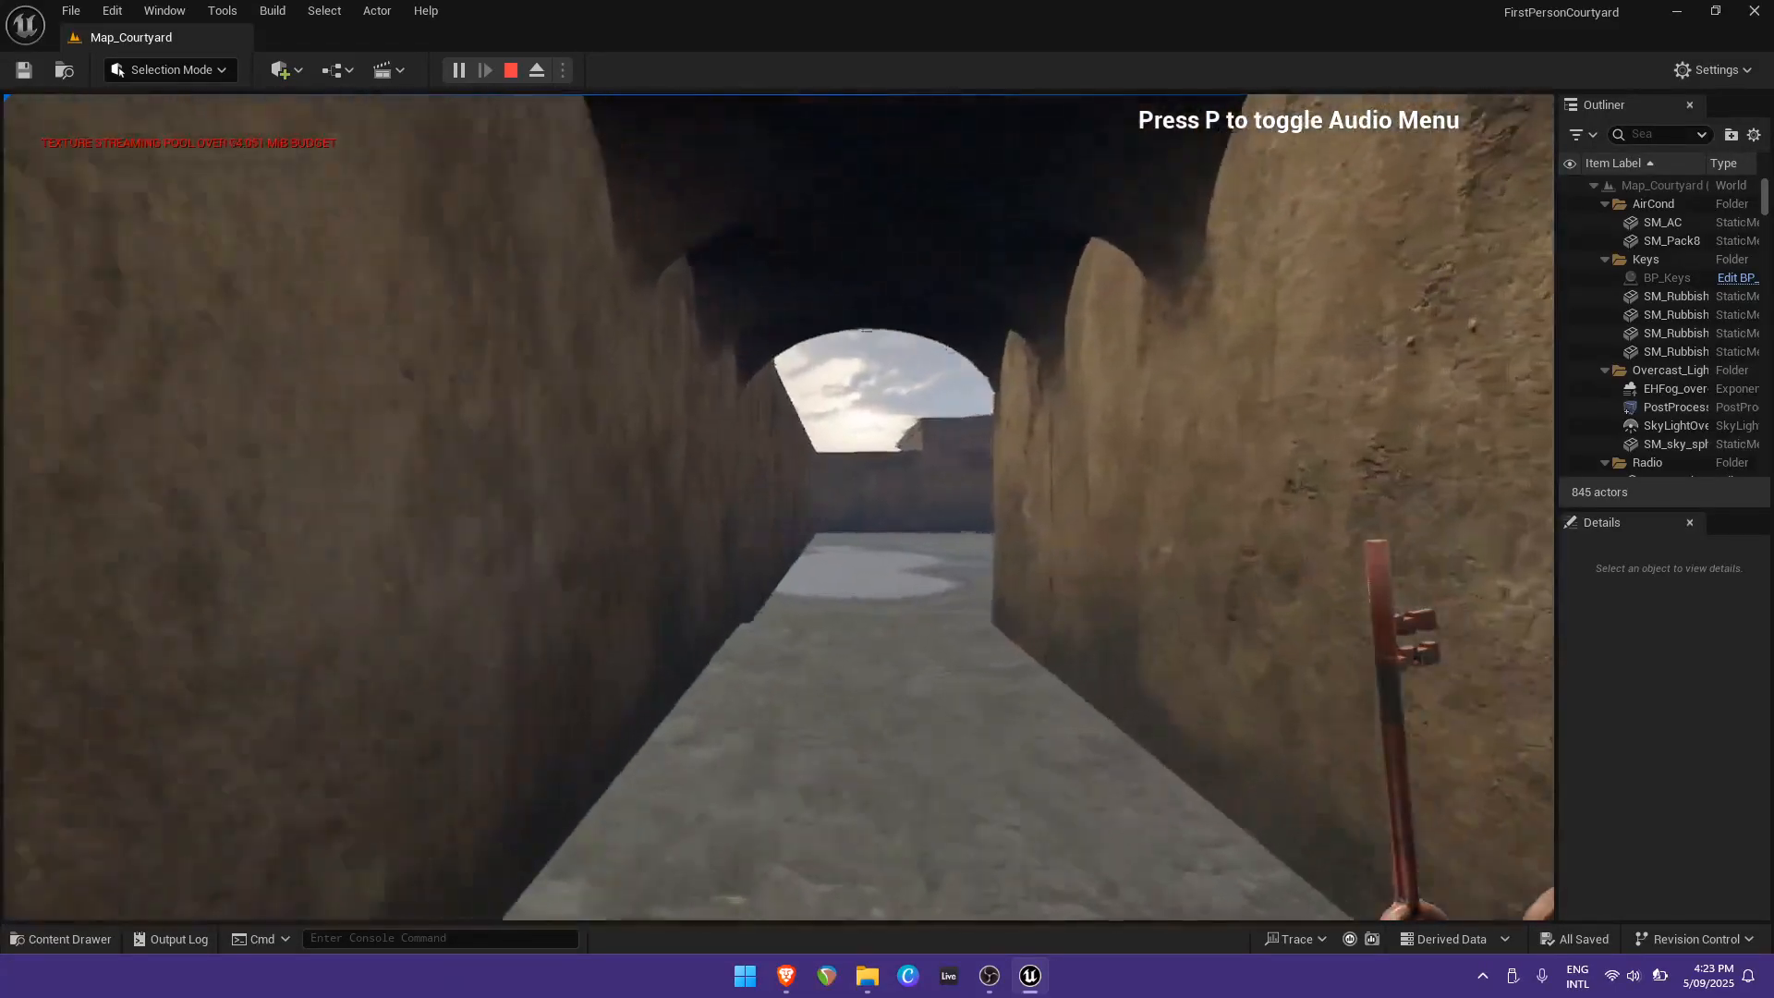
pyautogui.press('w')
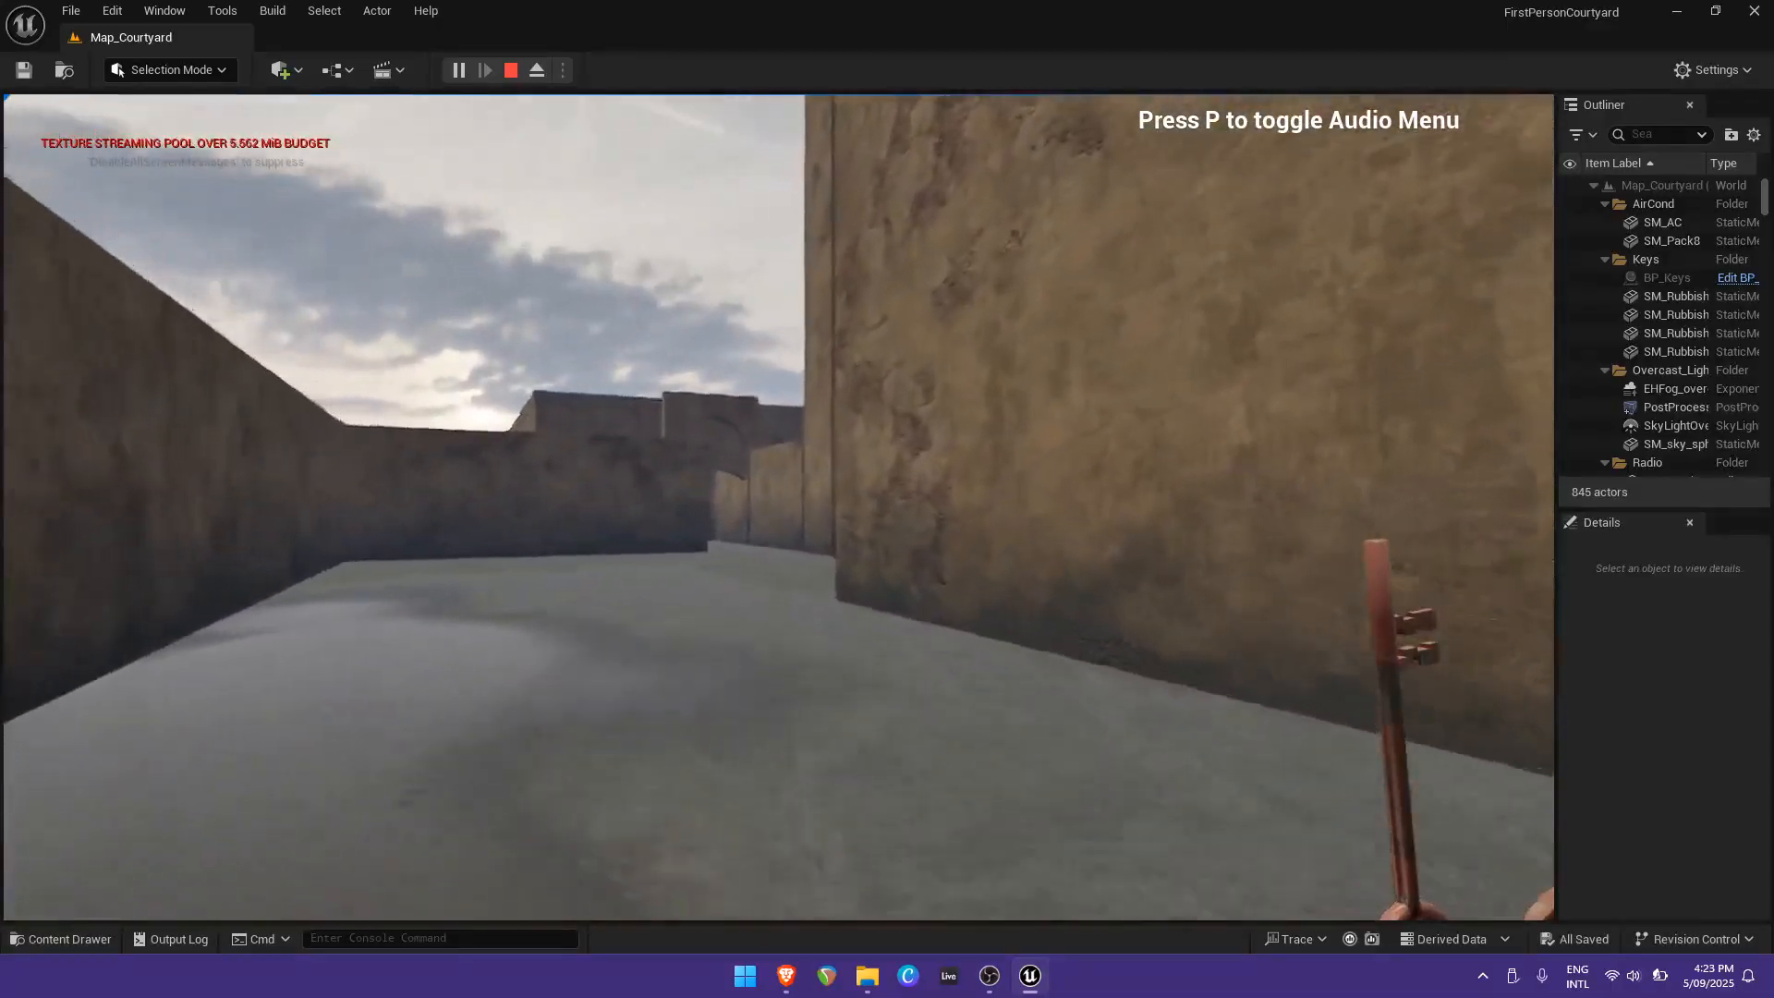
pyautogui.press('w')
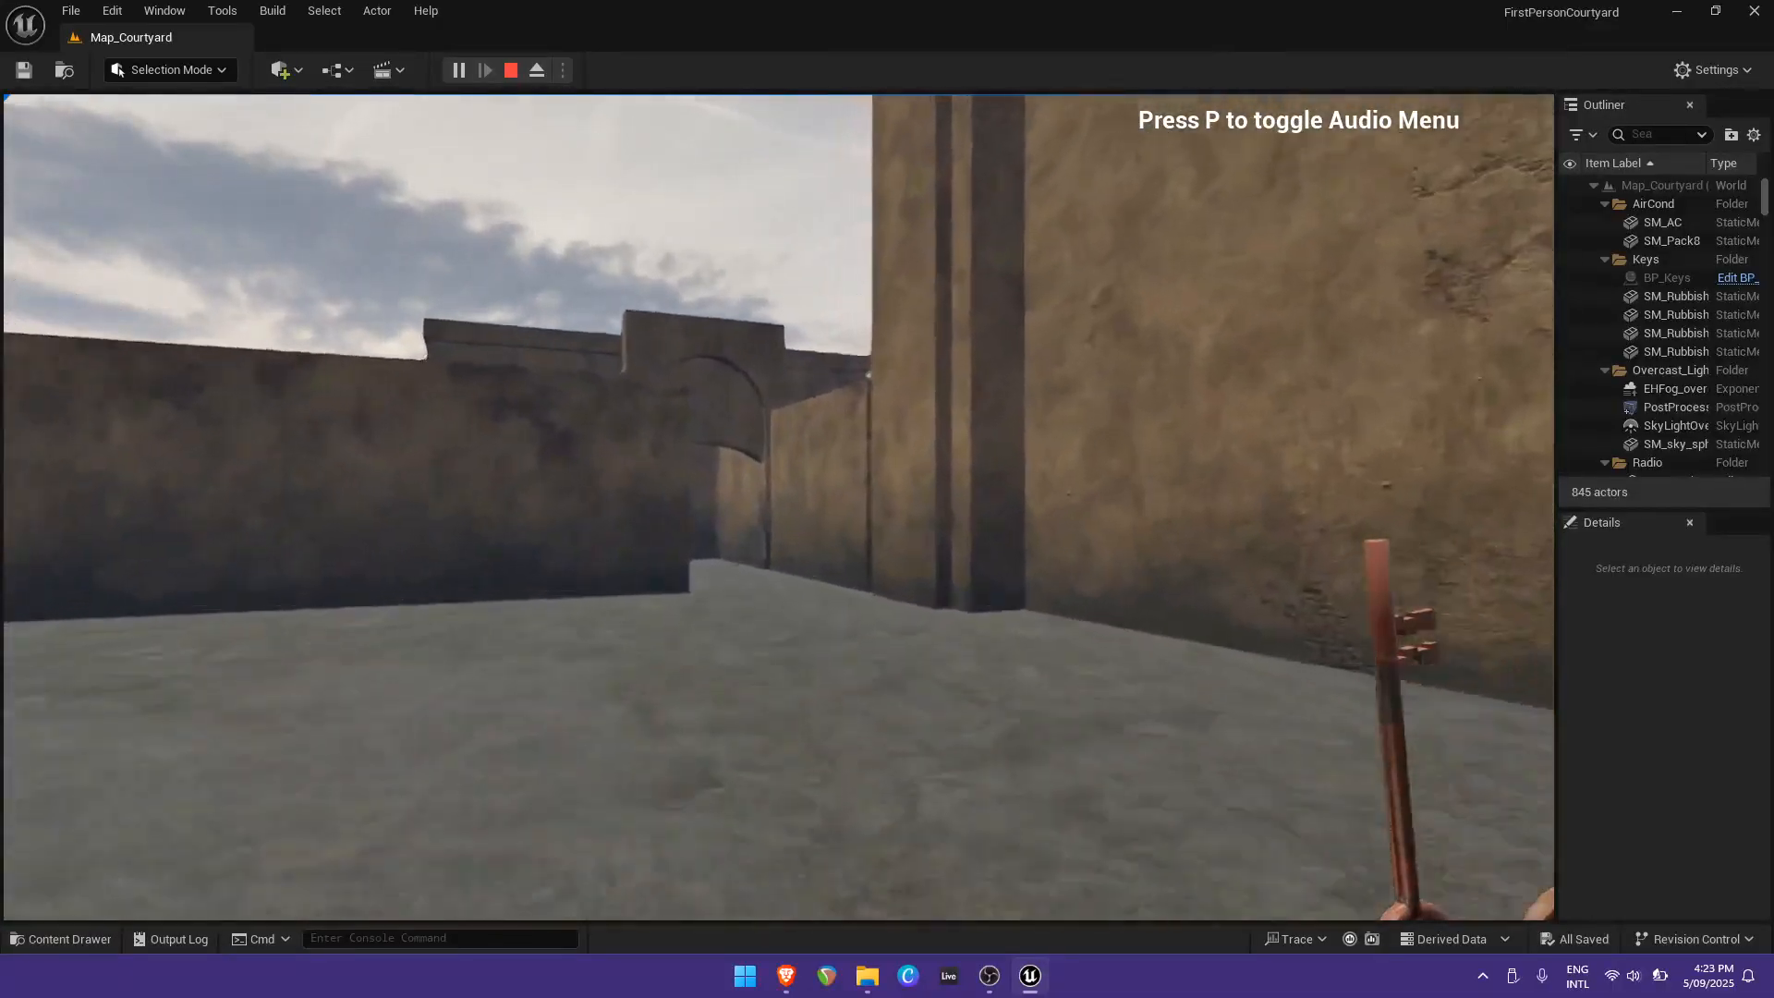
pyautogui.press('w')
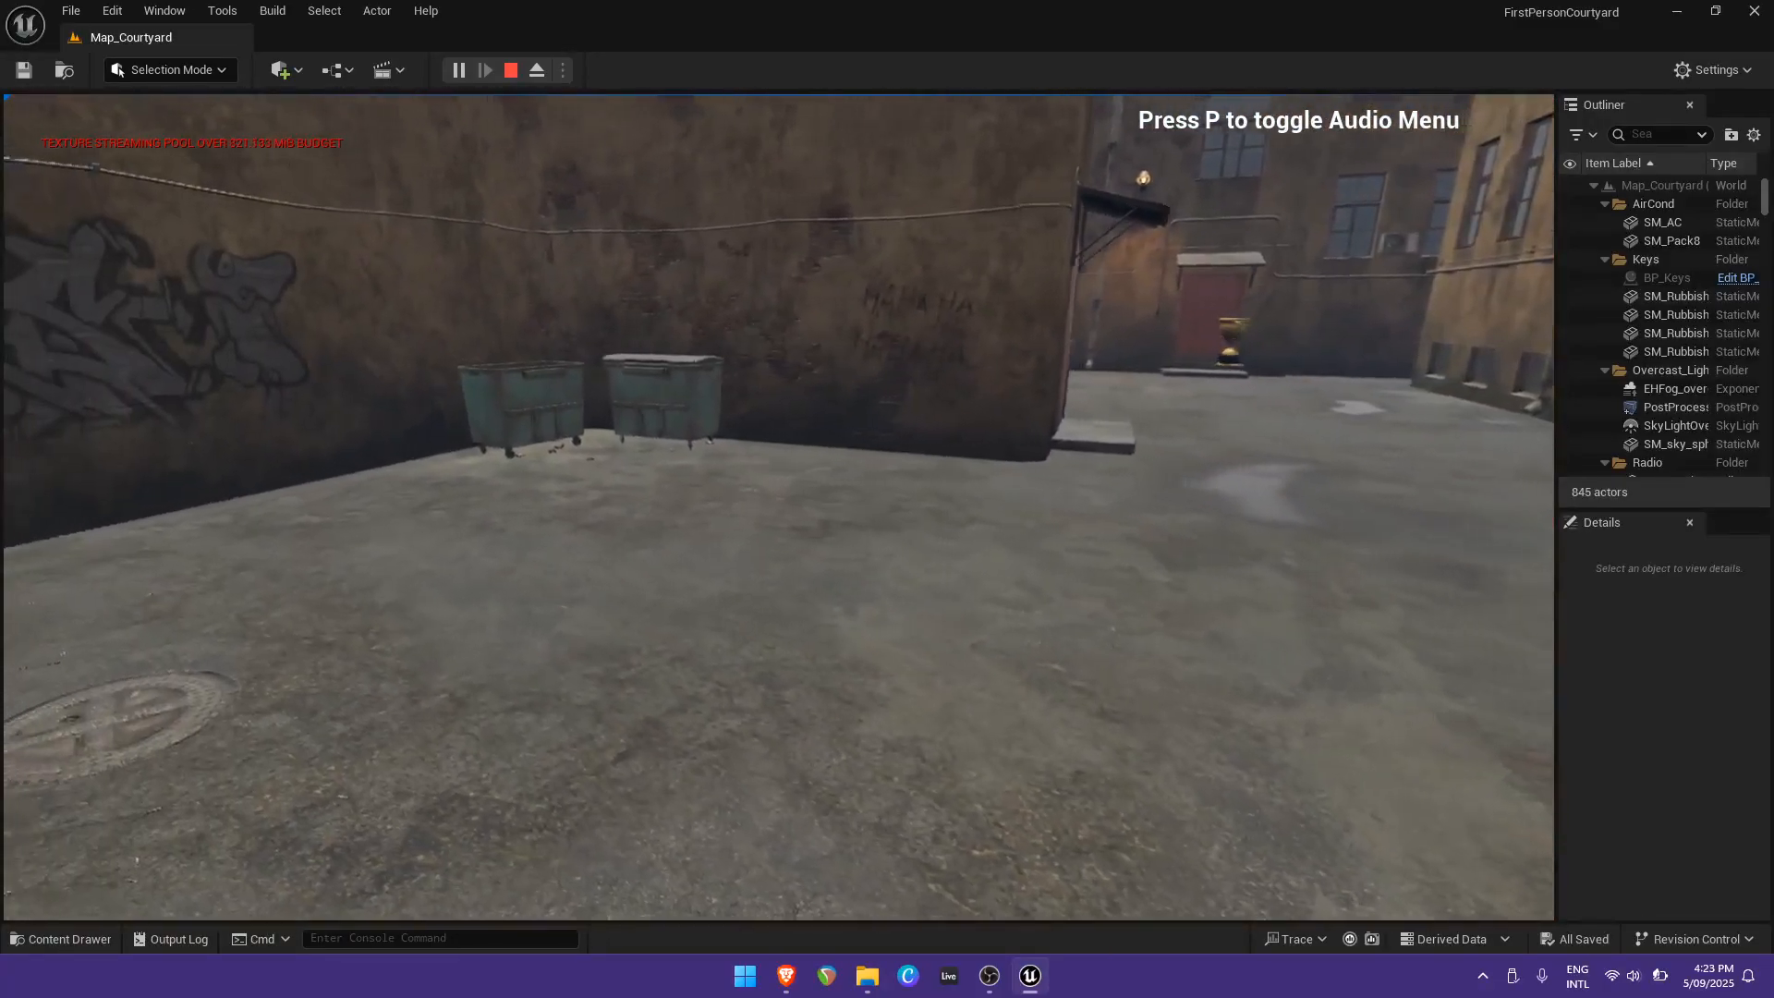
# Walk through the courtyard towards the golden trophy in front of the far red door.
pyautogui.press('w')
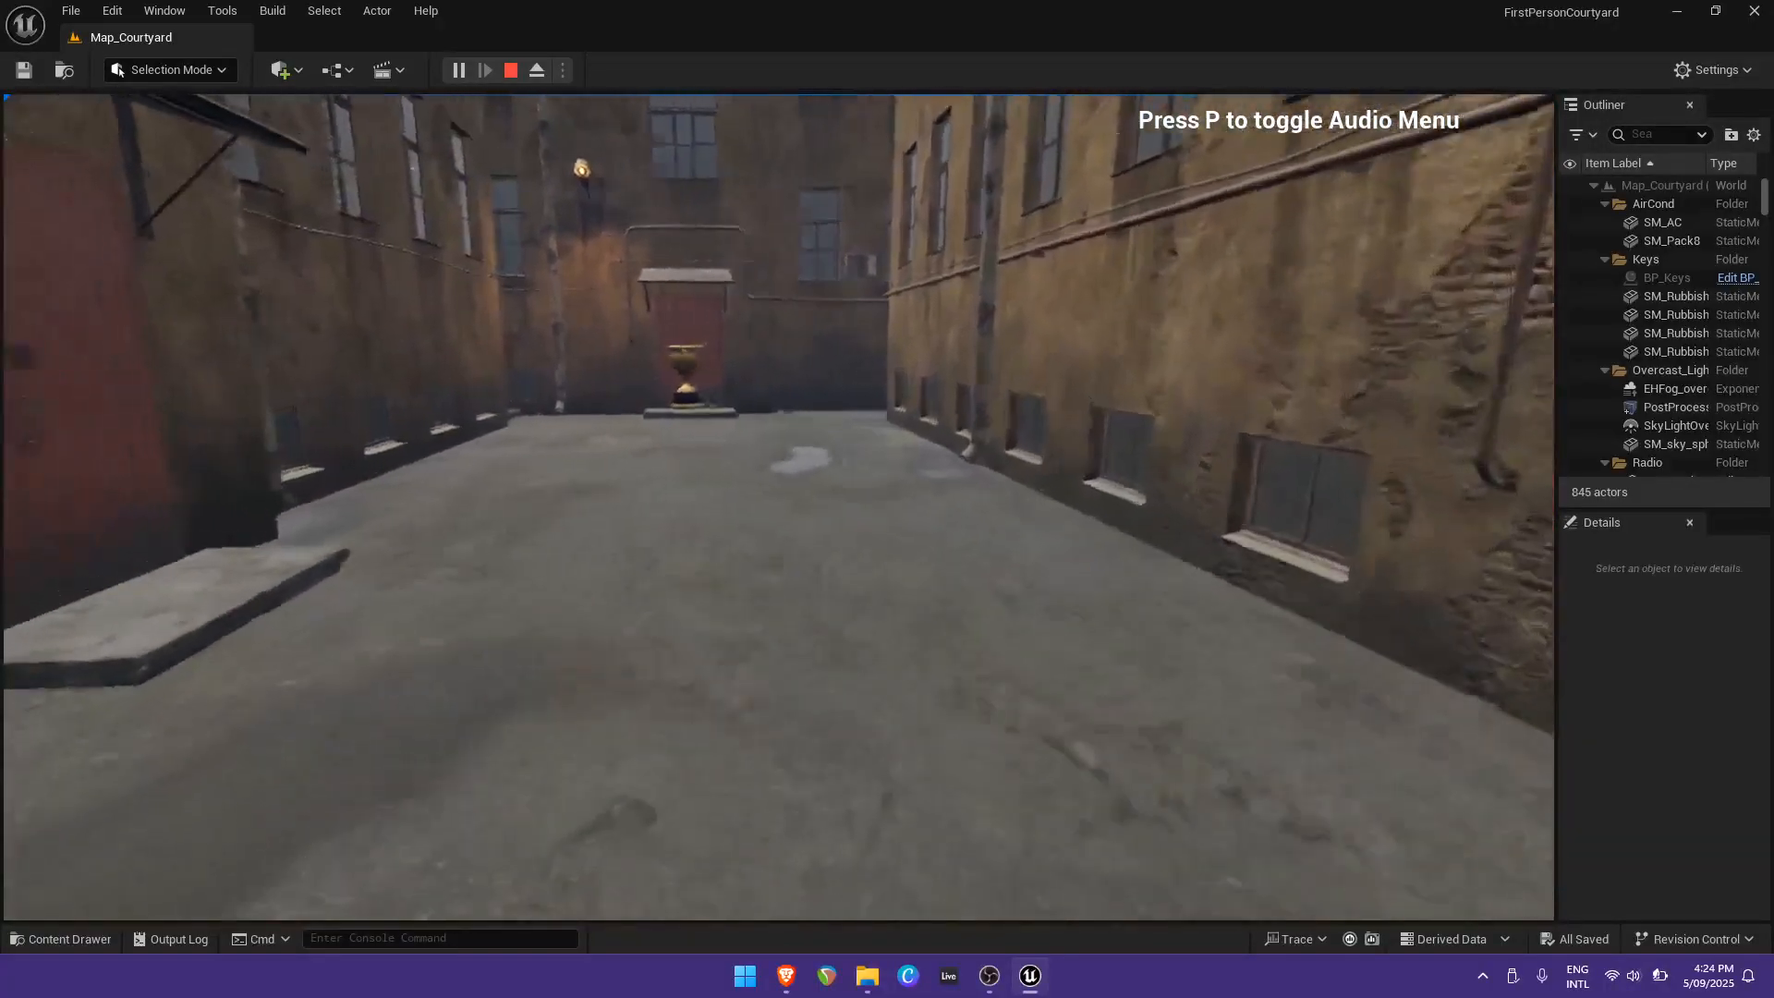
pyautogui.press('w')
pyautogui.press('w')
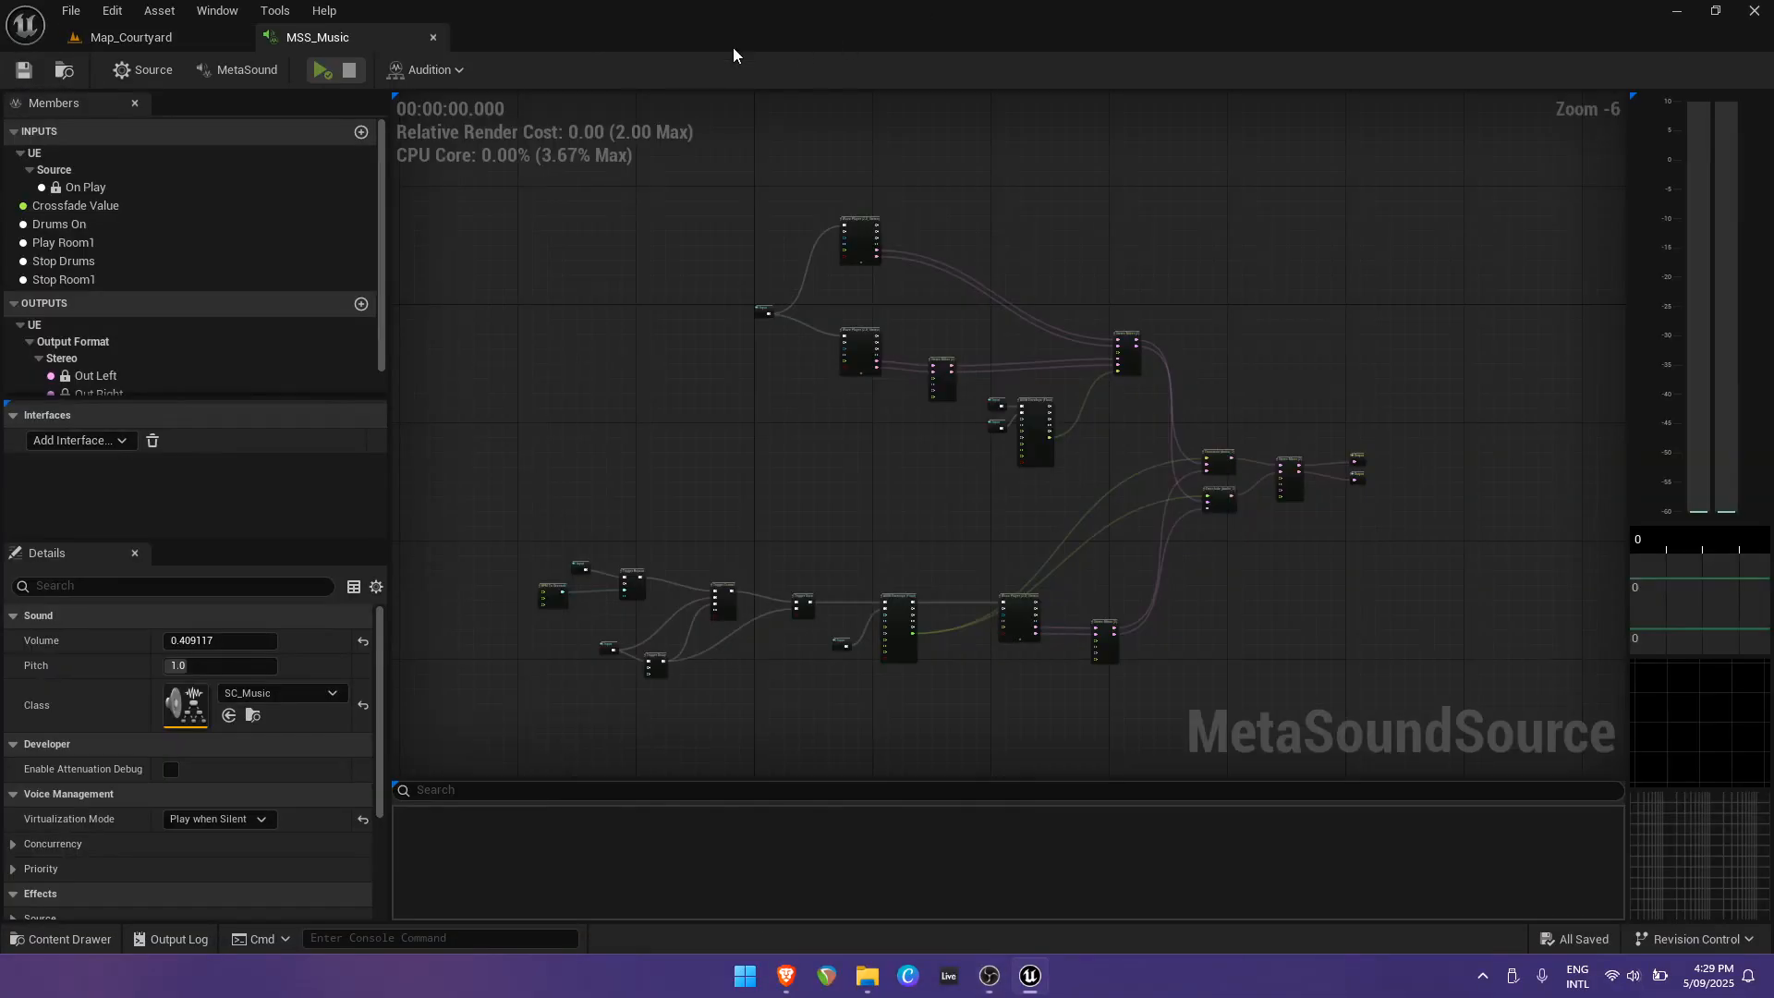
# Preview the MSS_Music MetaSound and examine the Drums On and Stop Drums inputs feeding the ADSR Envelope.
pyautogui.click(315, 73)
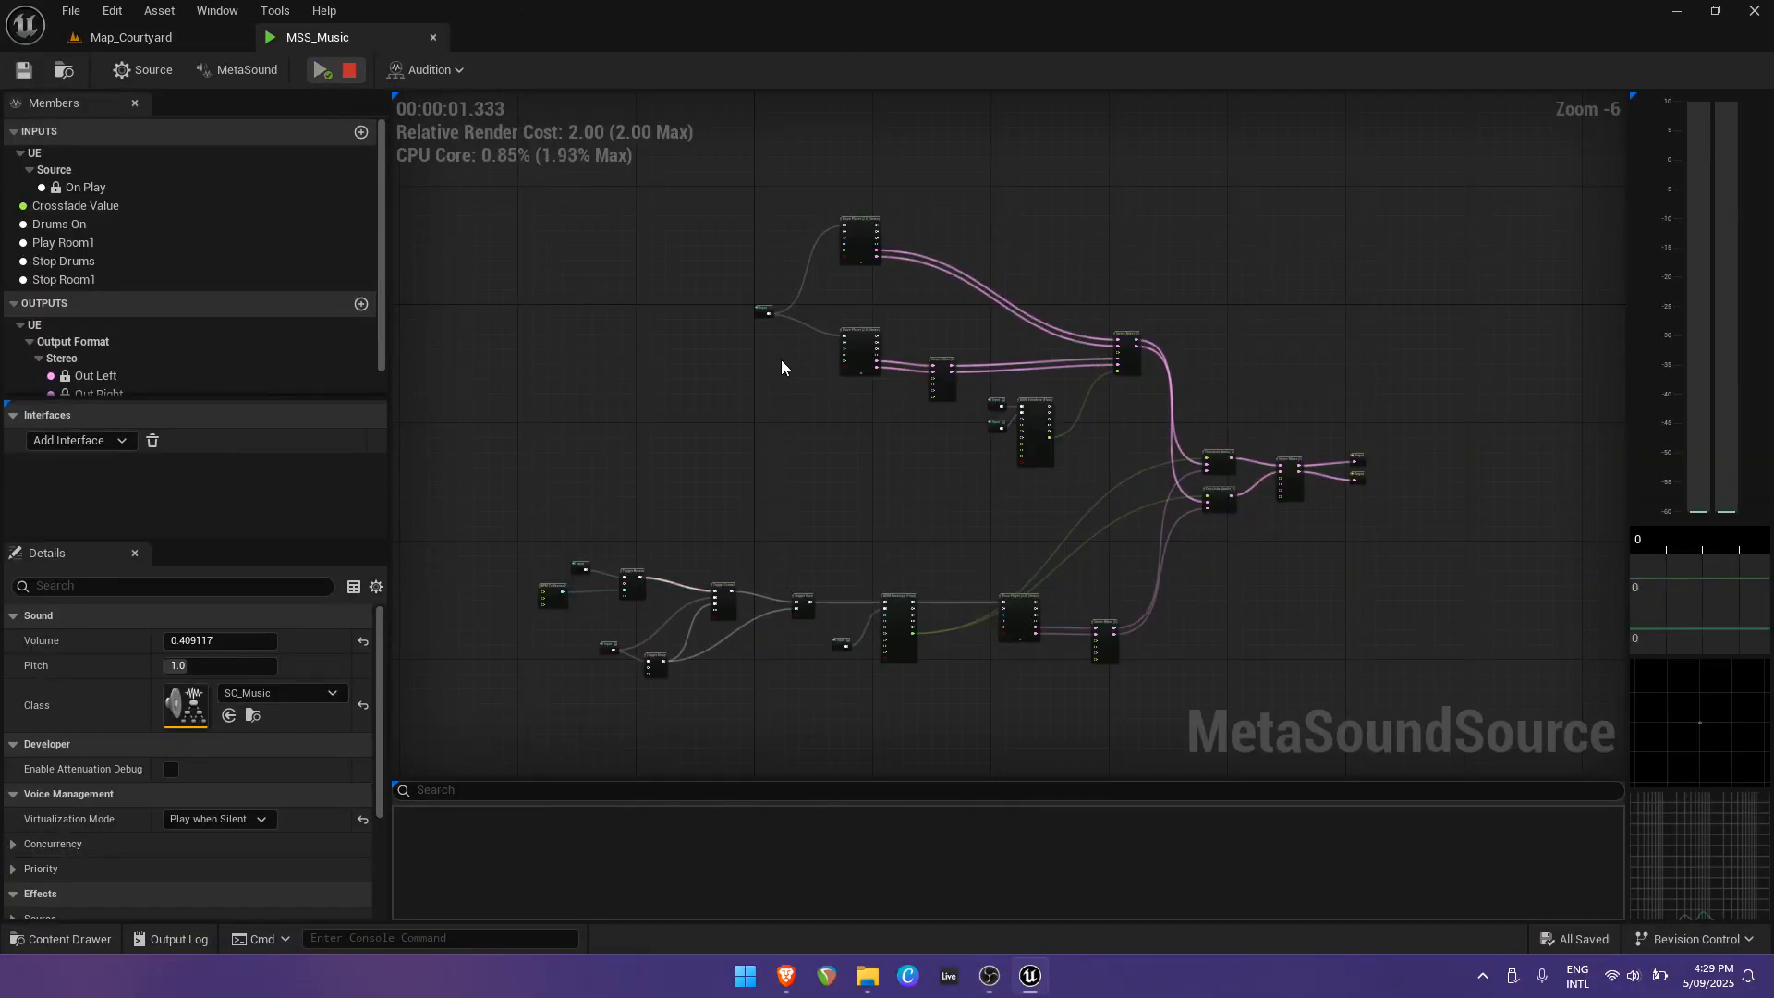
pyautogui.scroll(6, 776, 358)
pyautogui.moveTo(901, 408); pyautogui.dragTo(931, 331, button='right')
pyautogui.moveTo(713, 621); pyautogui.dragTo(461, 566, button='right')
pyautogui.moveTo(1019, 769); pyautogui.dragTo(687, 673, button='right')
pyautogui.moveTo(1309, 672); pyautogui.dragTo(1374, 349, button='right')
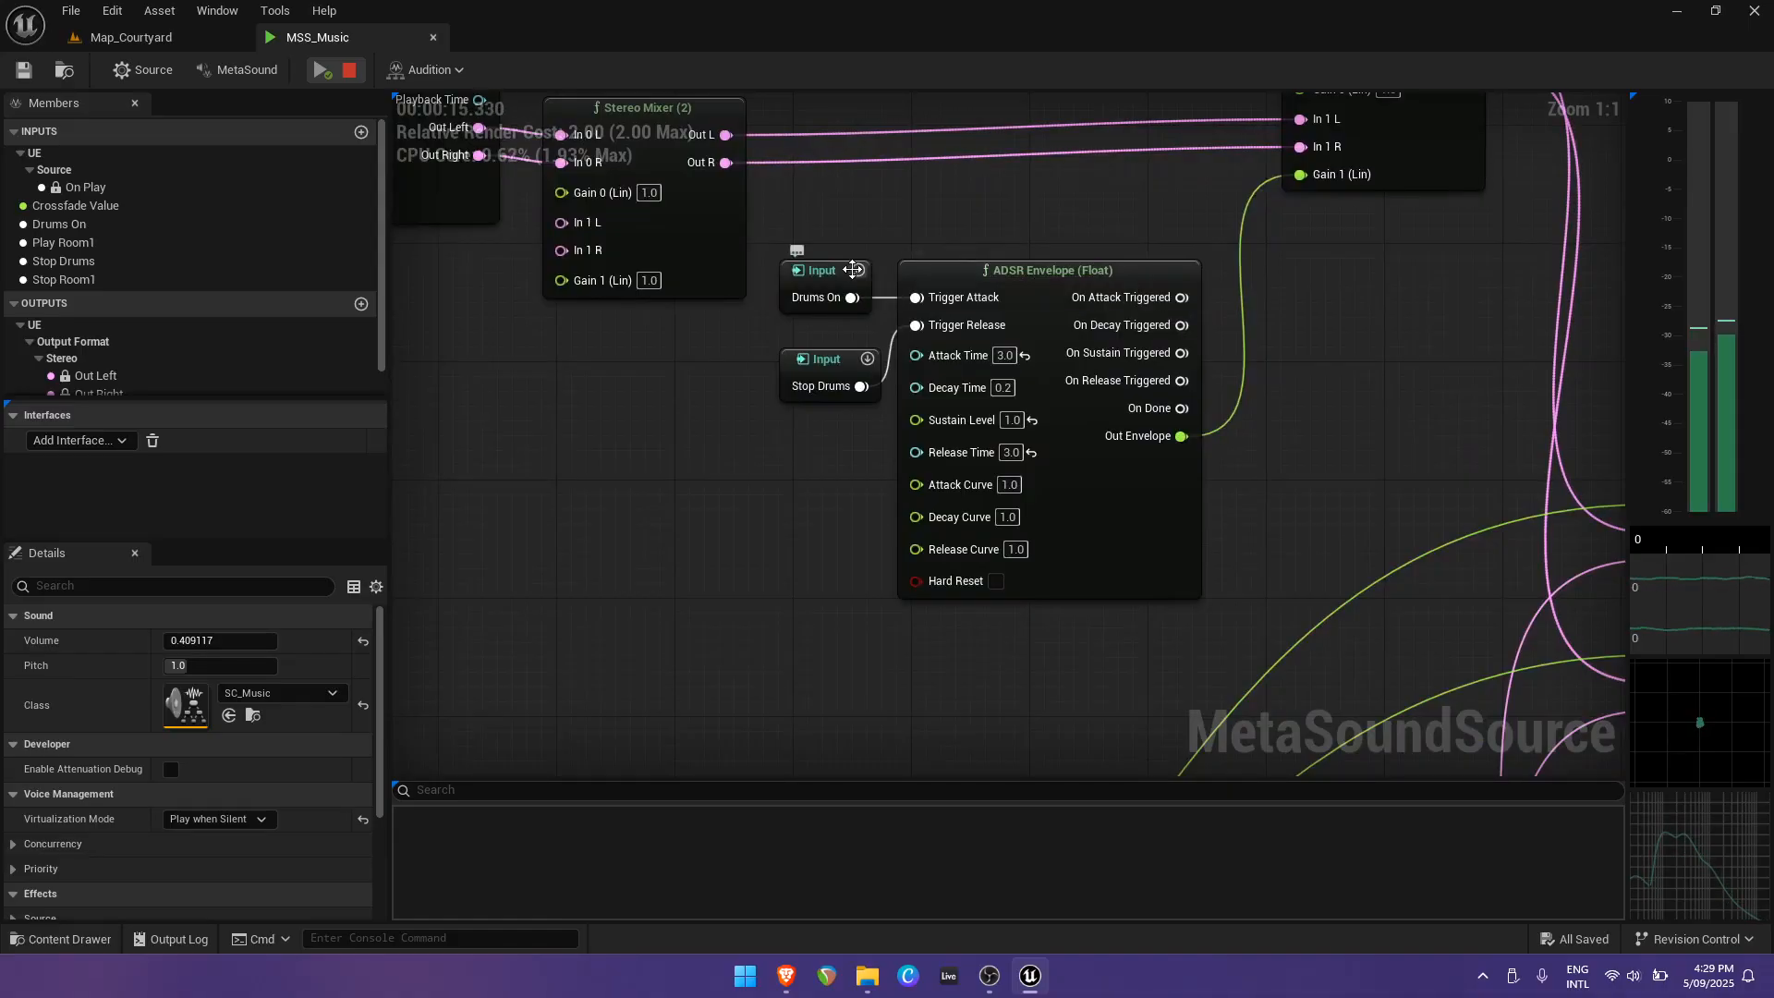
# Examine the Play Room1 trigger chain with its Trigger Repeat, Trigger Control, Trigger Delay and Trigger Once nodes.
pyautogui.scroll(-1, 1069, 681)
pyautogui.moveTo(1200, 479); pyautogui.dragTo(1176, 450, button='right')
pyautogui.moveTo(721, 675); pyautogui.dragTo(1039, 471, button='right')
pyautogui.scroll(-2, 1040, 471)
pyautogui.moveTo(993, 536); pyautogui.dragTo(1260, 366, button='right')
pyautogui.moveTo(943, 410); pyautogui.dragTo(1259, 308, button='right')
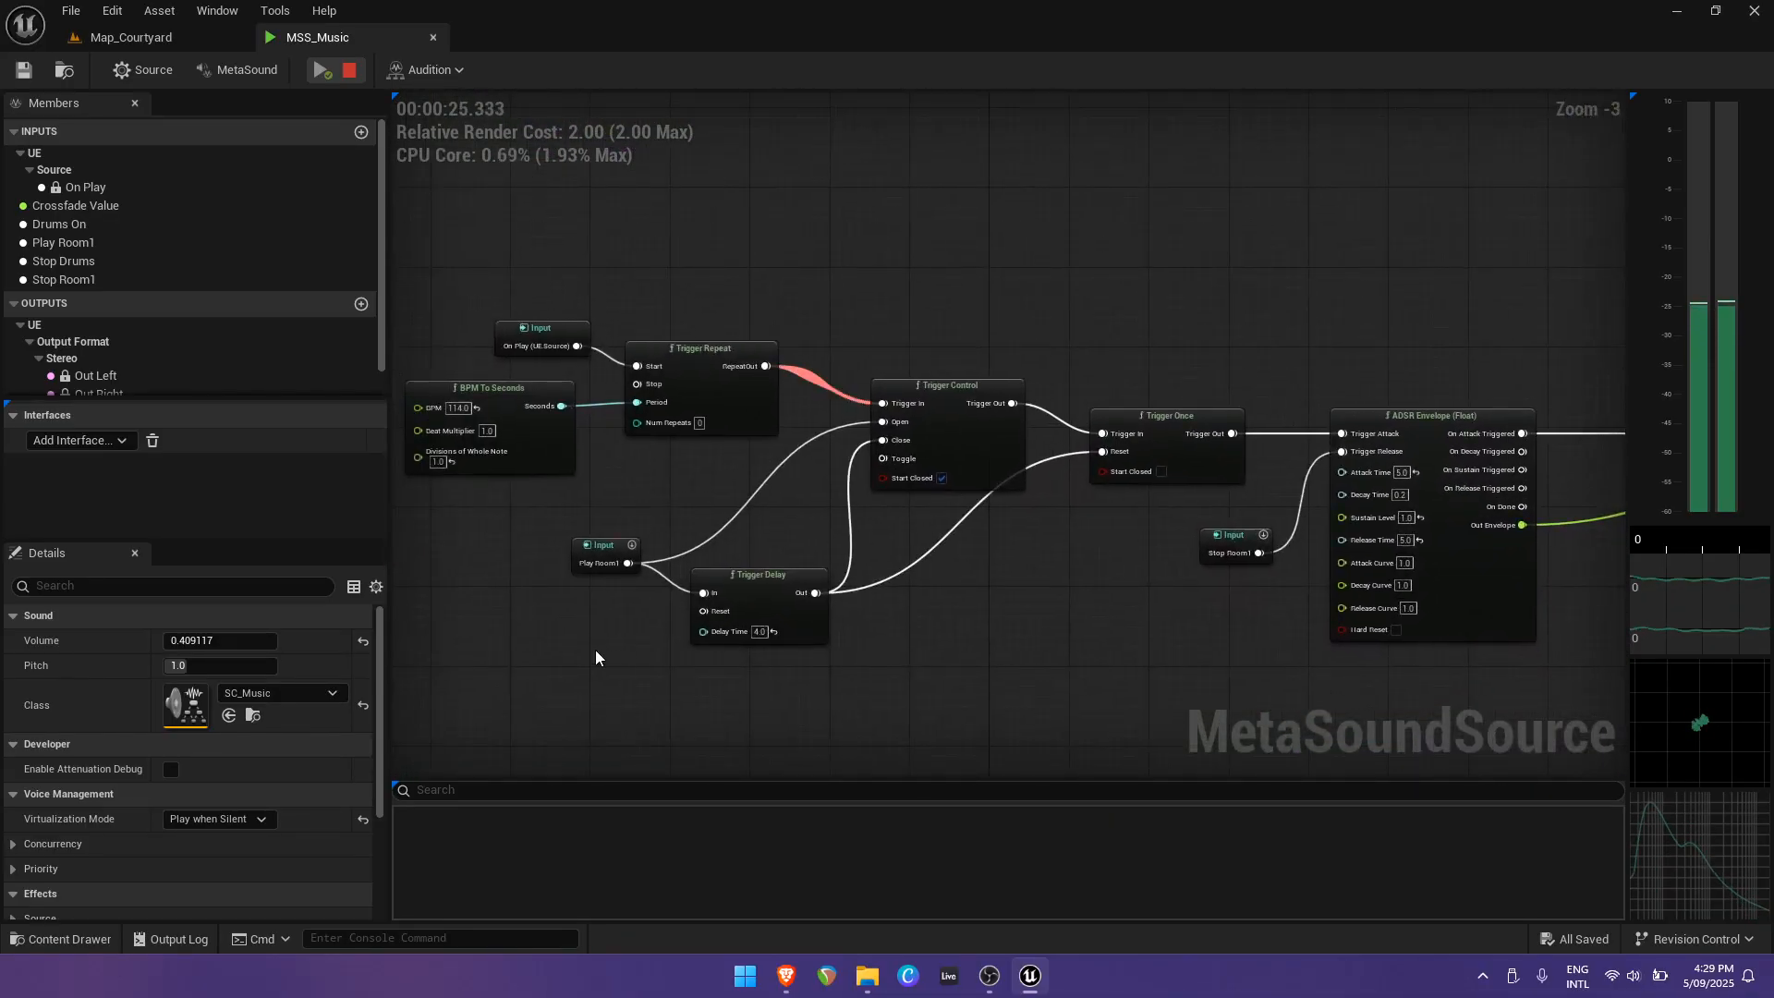
pyautogui.scroll(1, 596, 657)
pyautogui.moveTo(573, 621); pyautogui.dragTo(587, 658, button='right')
pyautogui.scroll(1, 593, 572)
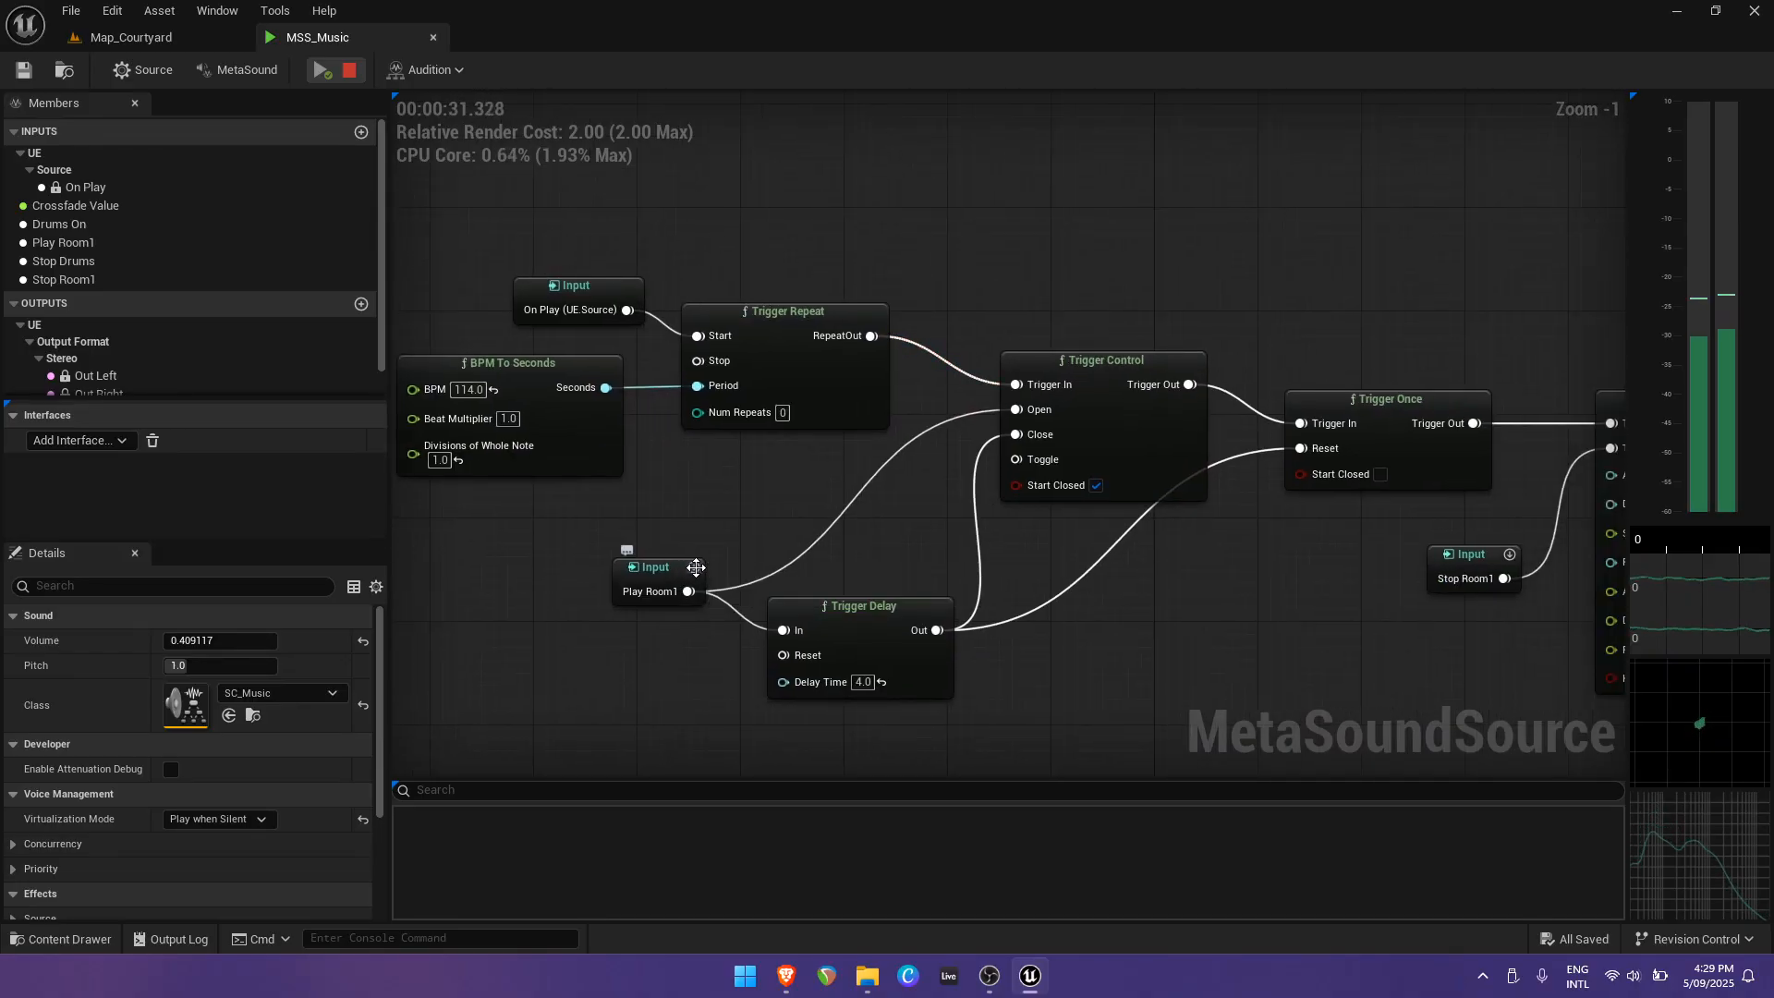
# Follow the MSS_Music signal flow to the two Crossfade nodes, the final Stereo Mixer and the Out Left and Out Right outputs.
pyautogui.moveTo(1155, 730); pyautogui.dragTo(591, 645, button='right')
pyautogui.moveTo(1321, 687); pyautogui.dragTo(815, 681, button='right')
pyautogui.moveTo(1436, 564); pyautogui.dragTo(1204, 736, button='right')
pyautogui.moveTo(1353, 473); pyautogui.dragTo(918, 638, button='right')
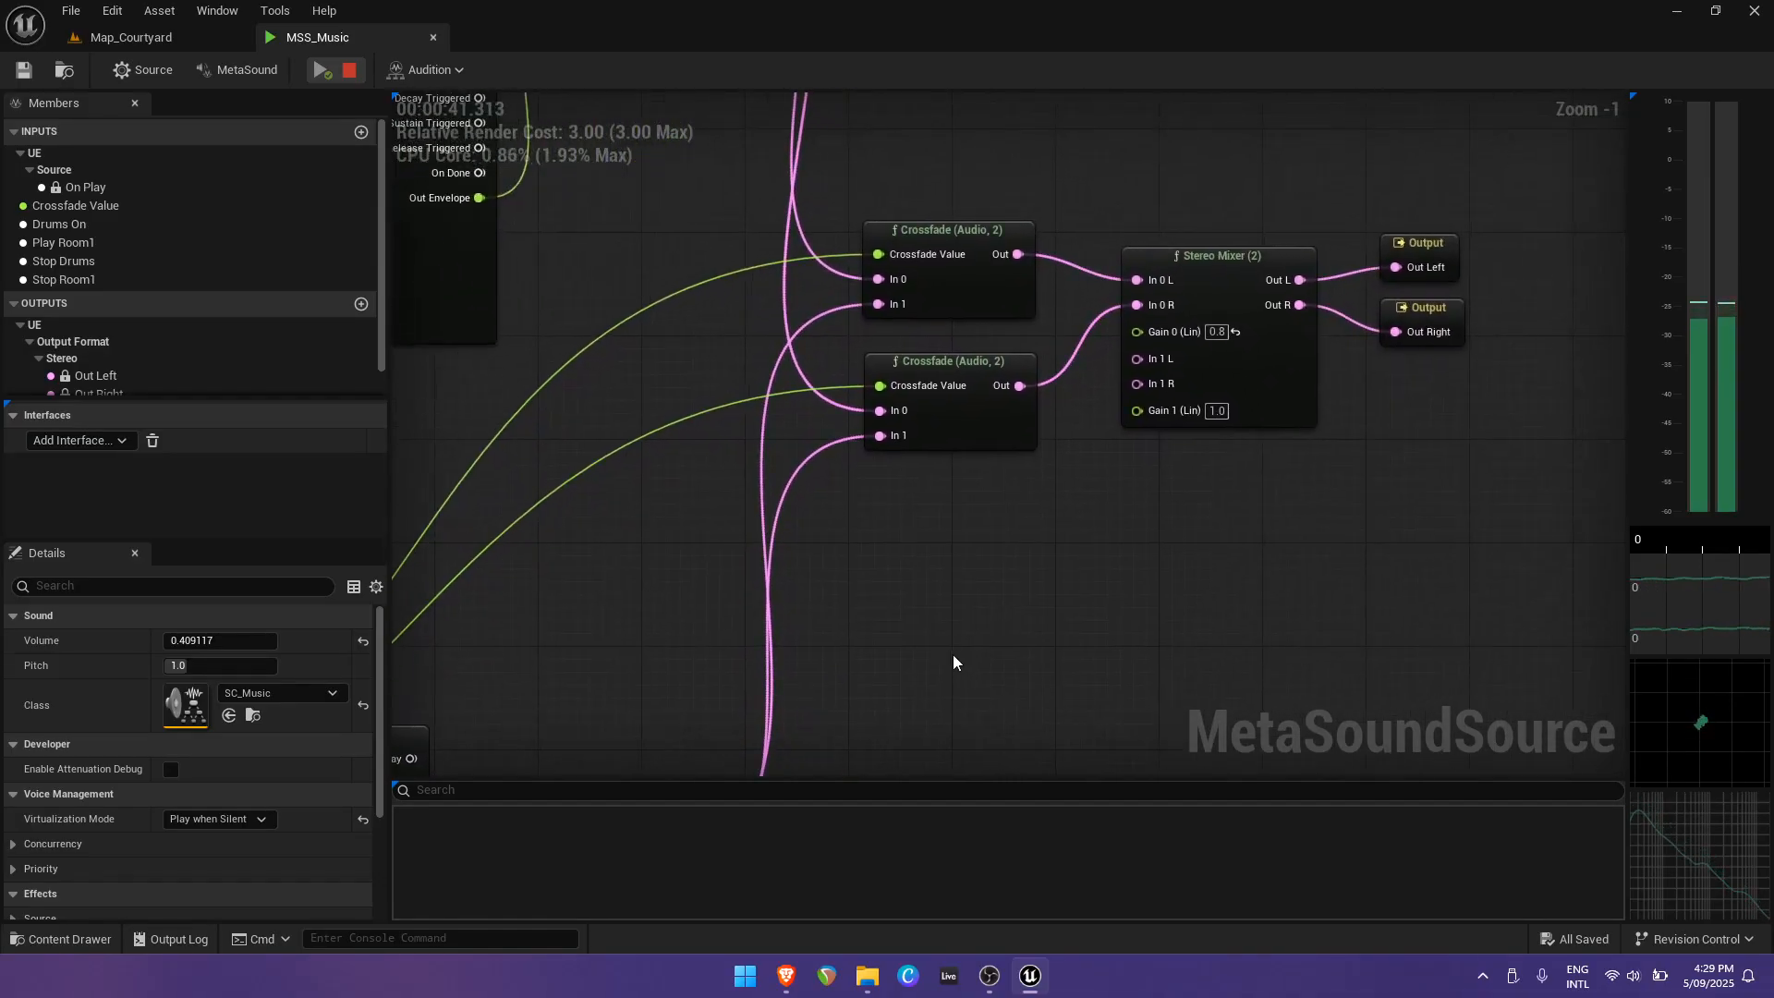
pyautogui.moveTo(1174, 574); pyautogui.dragTo(1045, 705, button='right')
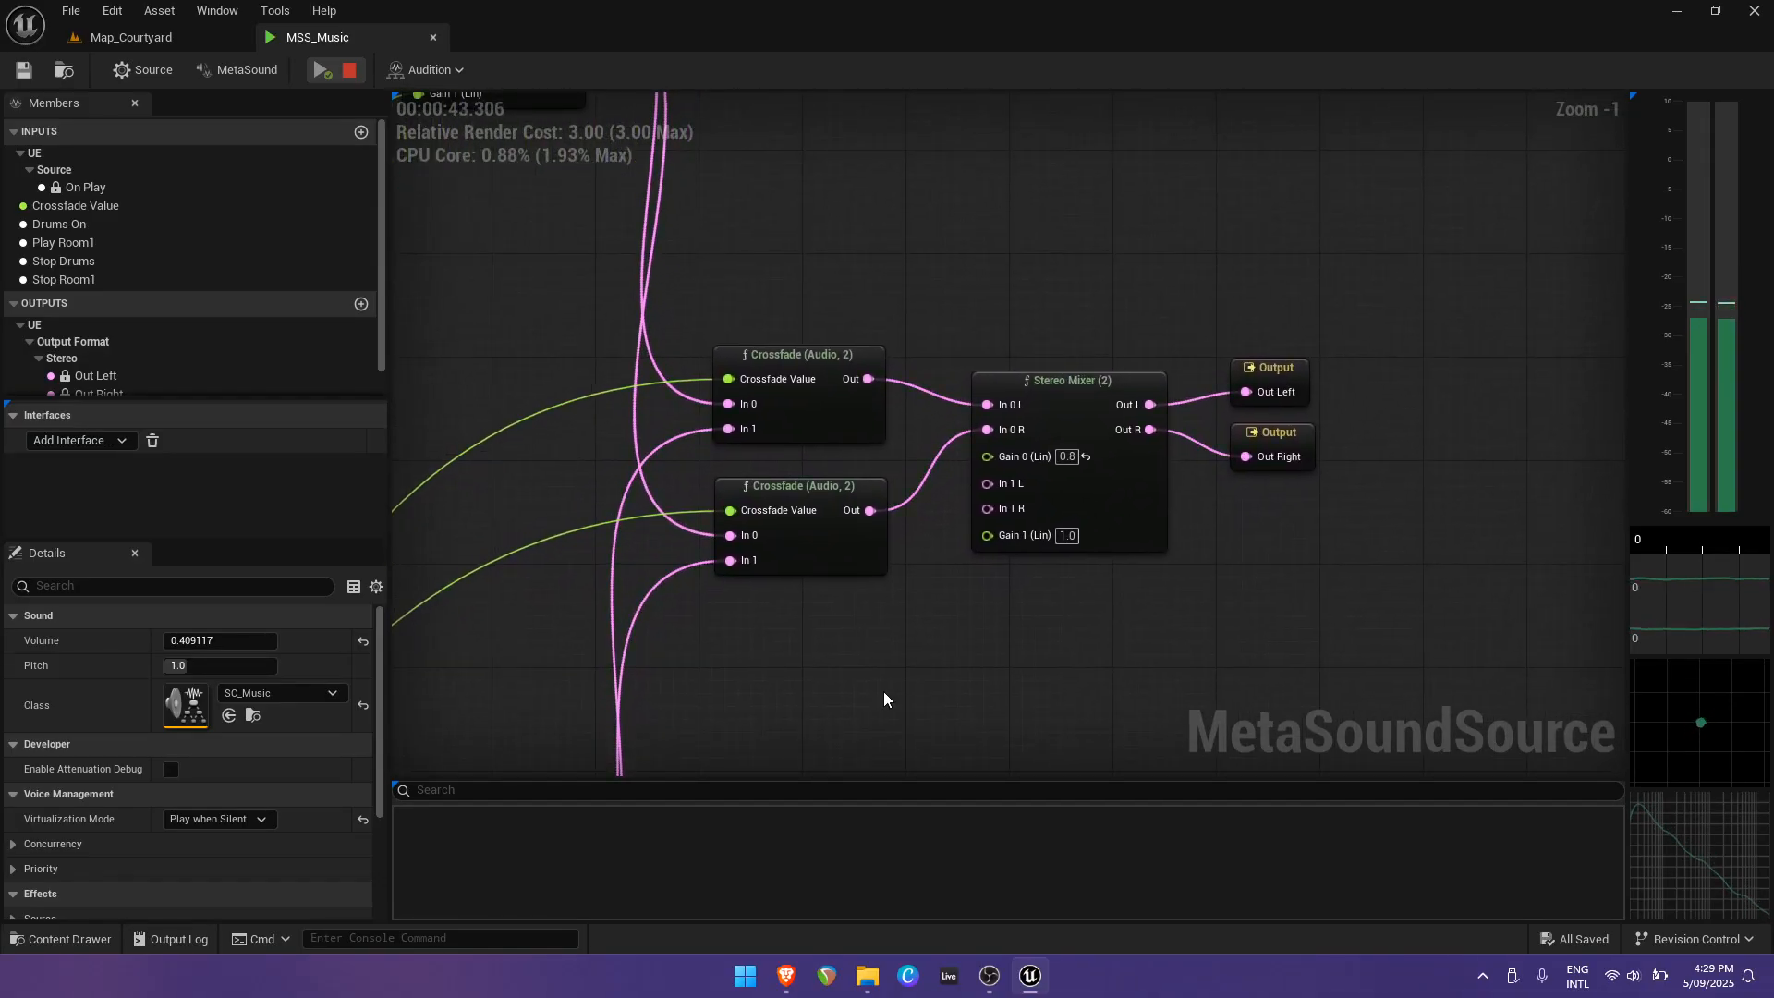
pyautogui.moveTo(890, 697); pyautogui.dragTo(853, 806, button='right')
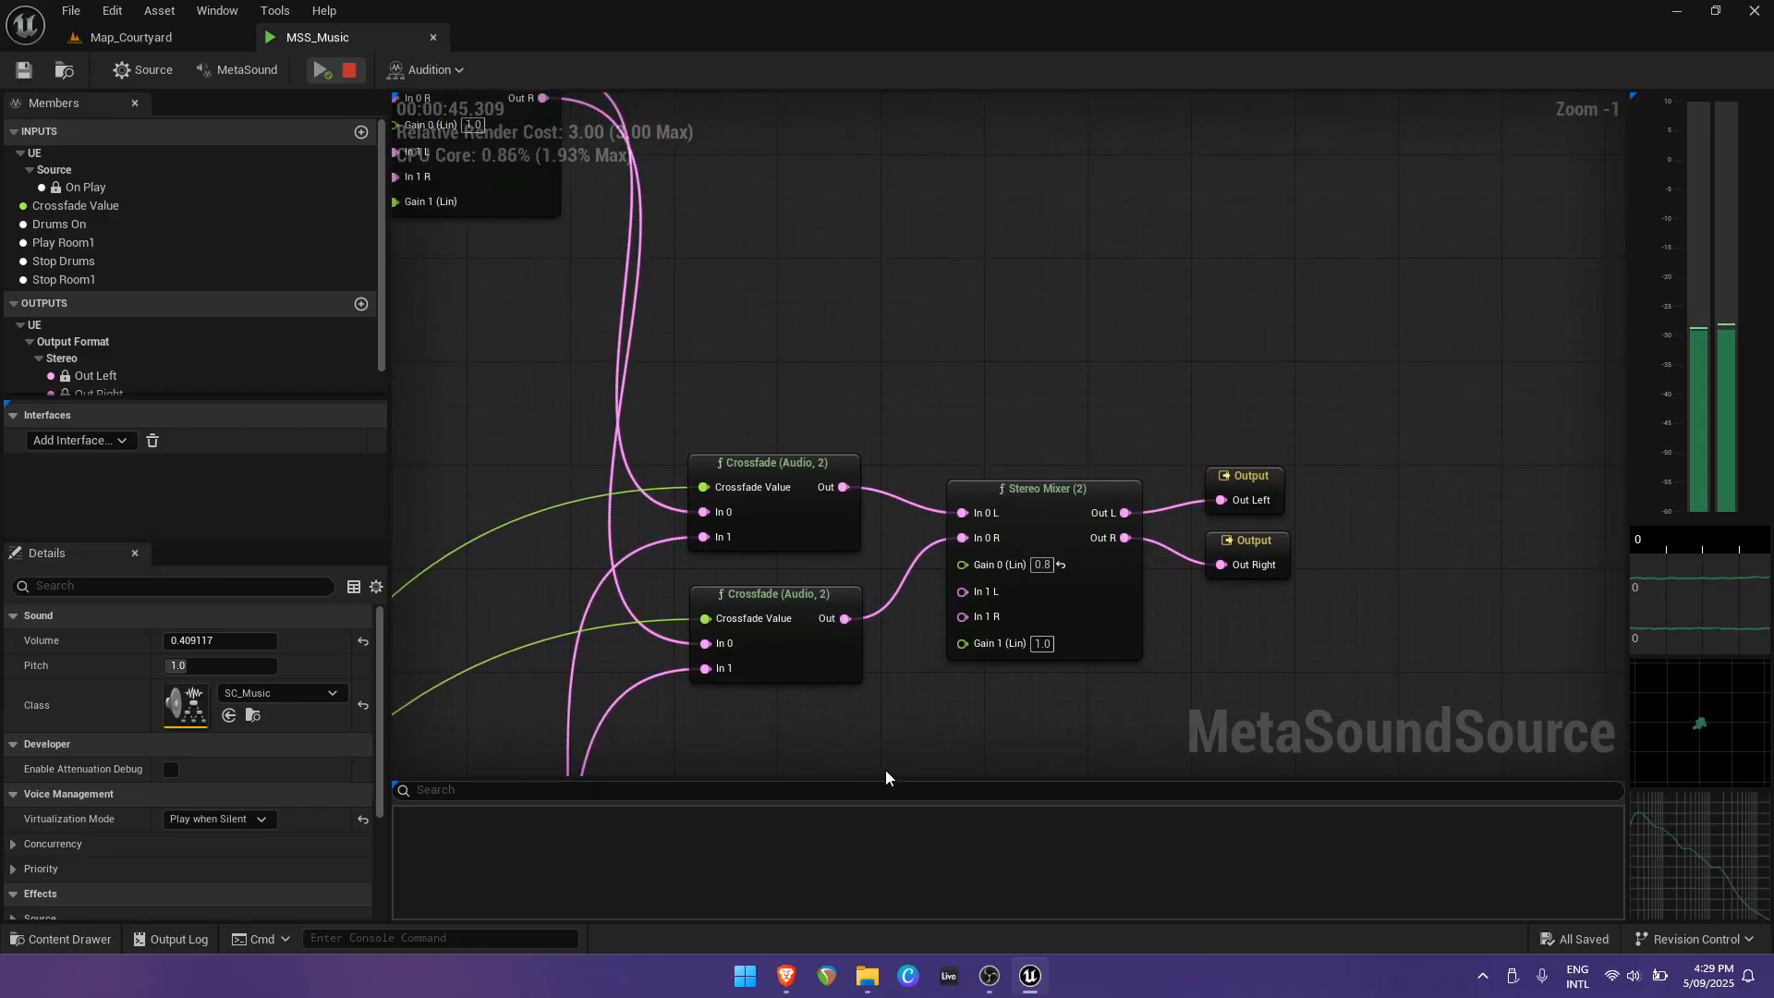
pyautogui.moveTo(804, 384); pyautogui.dragTo(854, 408, button='right')
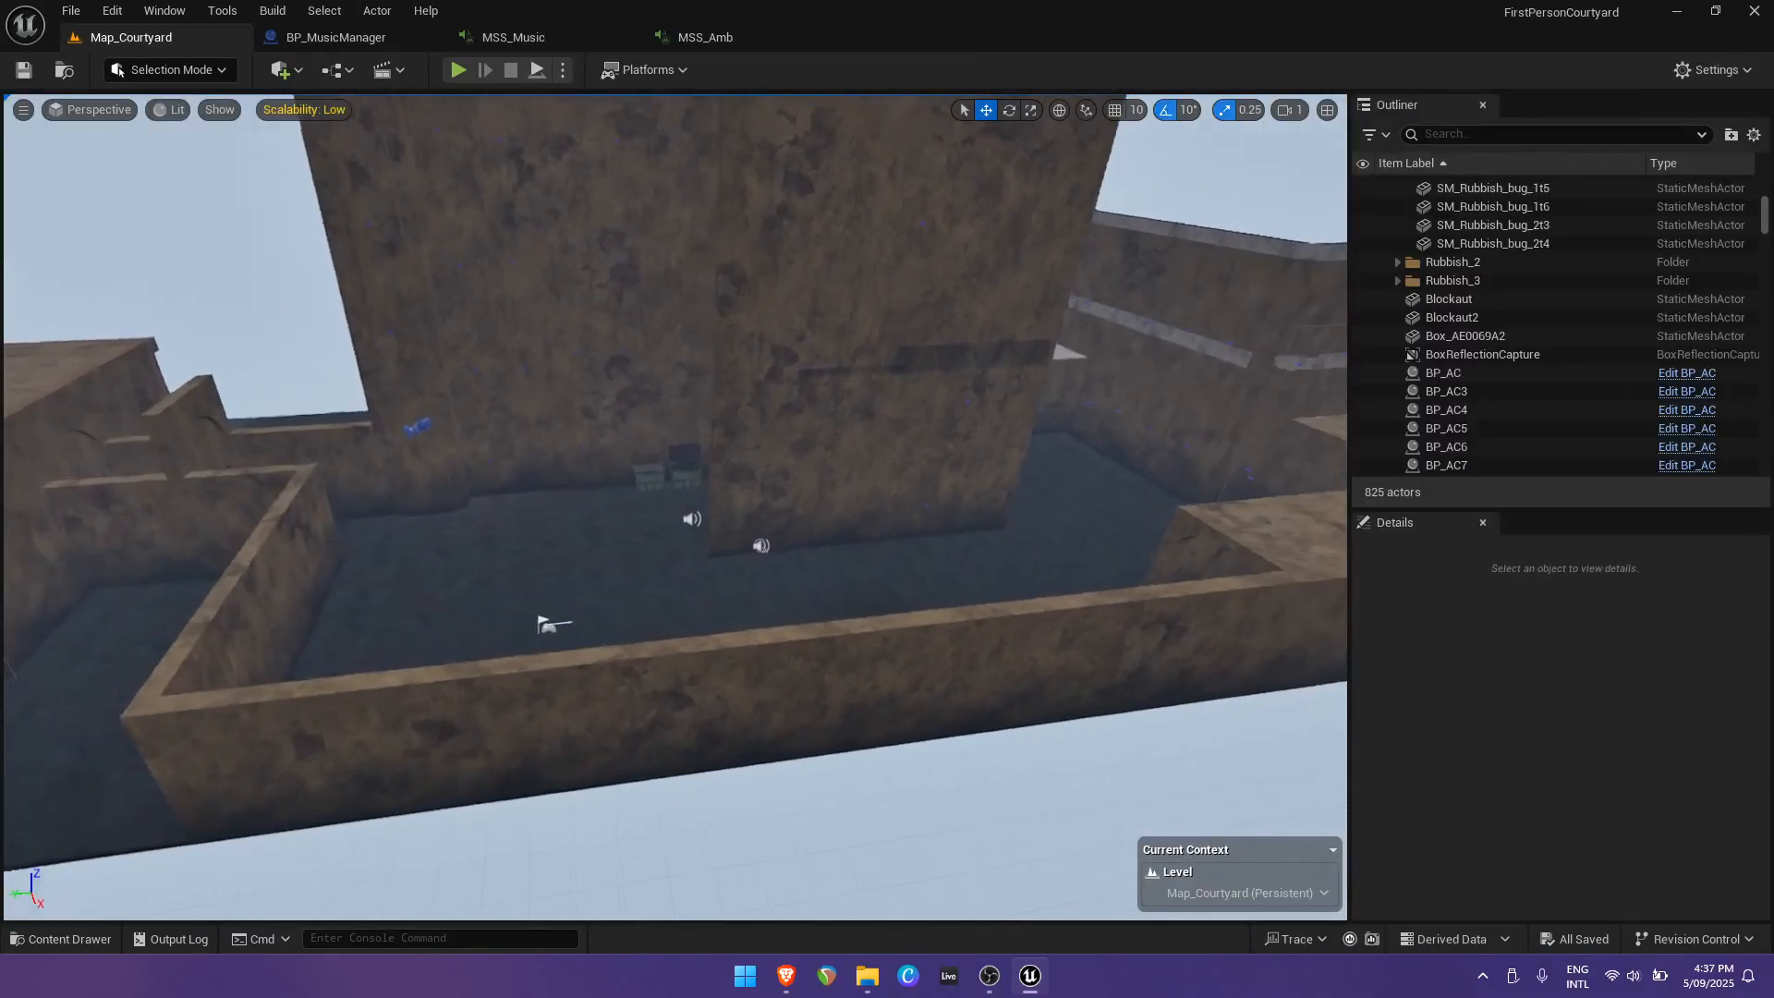
# Select the BP_MusicManager actor in the courtyard level and show its Blueprint.
pyautogui.moveTo(829, 578); pyautogui.dragTo(829, 577, button='right')
pyautogui.click(825, 576)
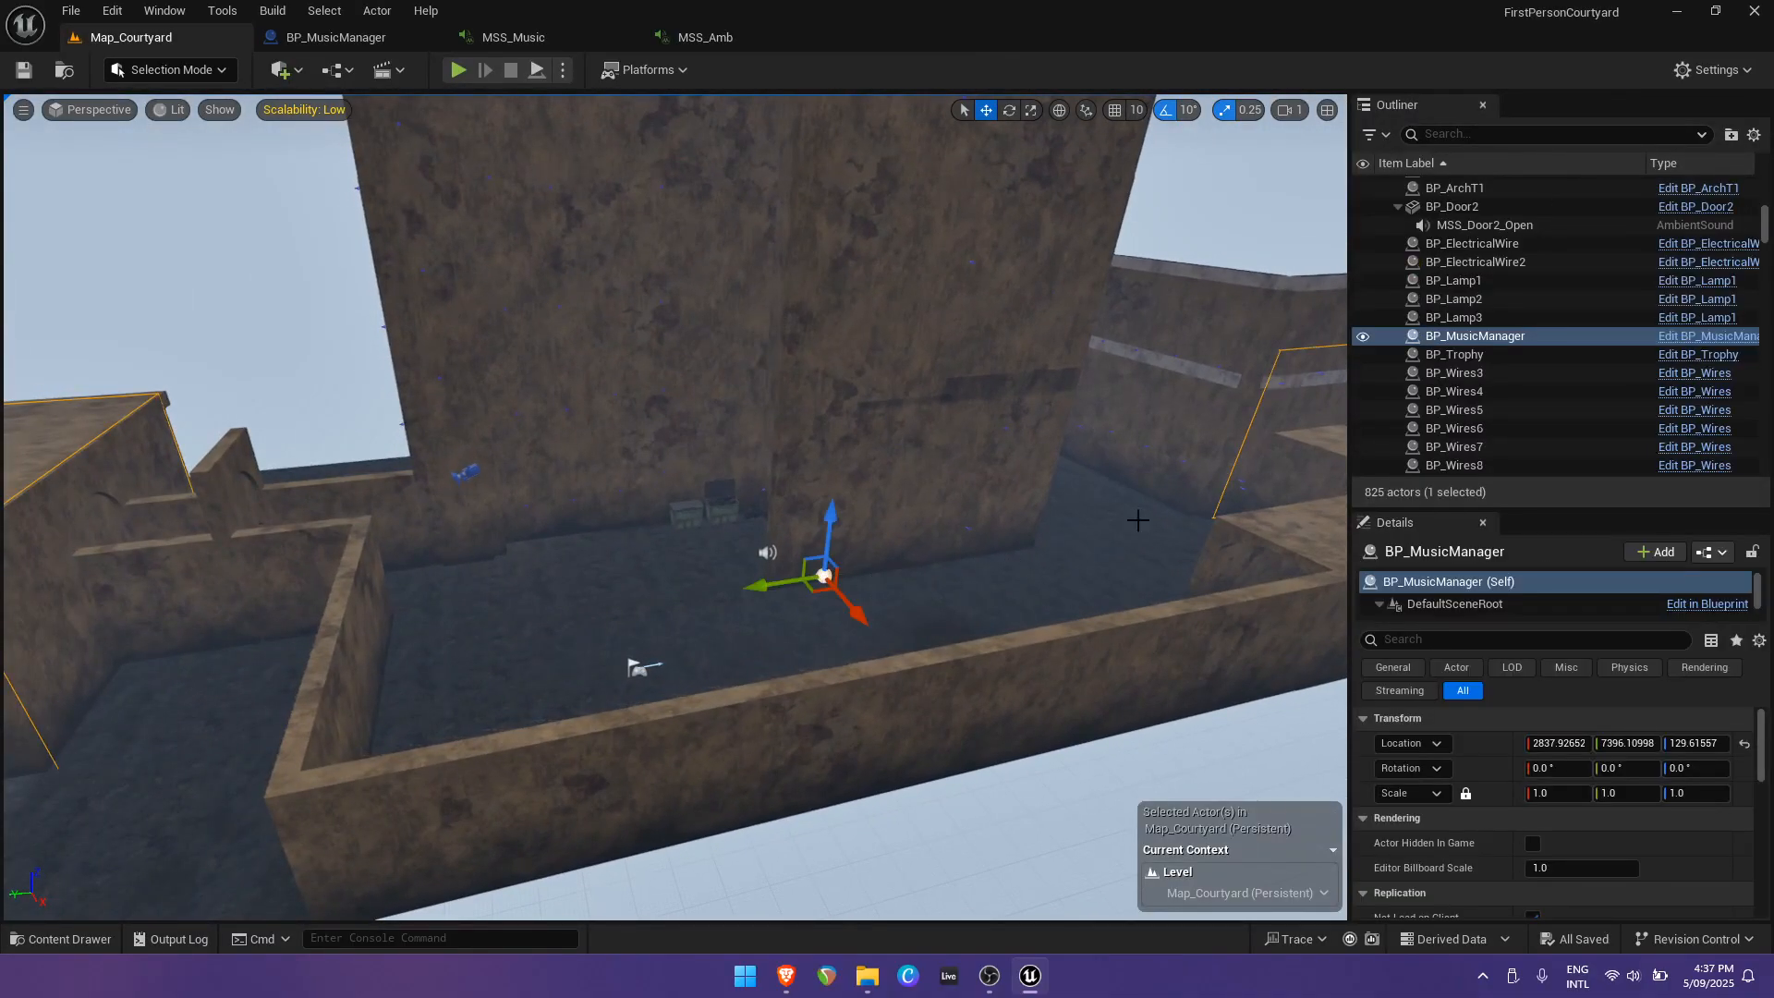
pyautogui.click(343, 39)
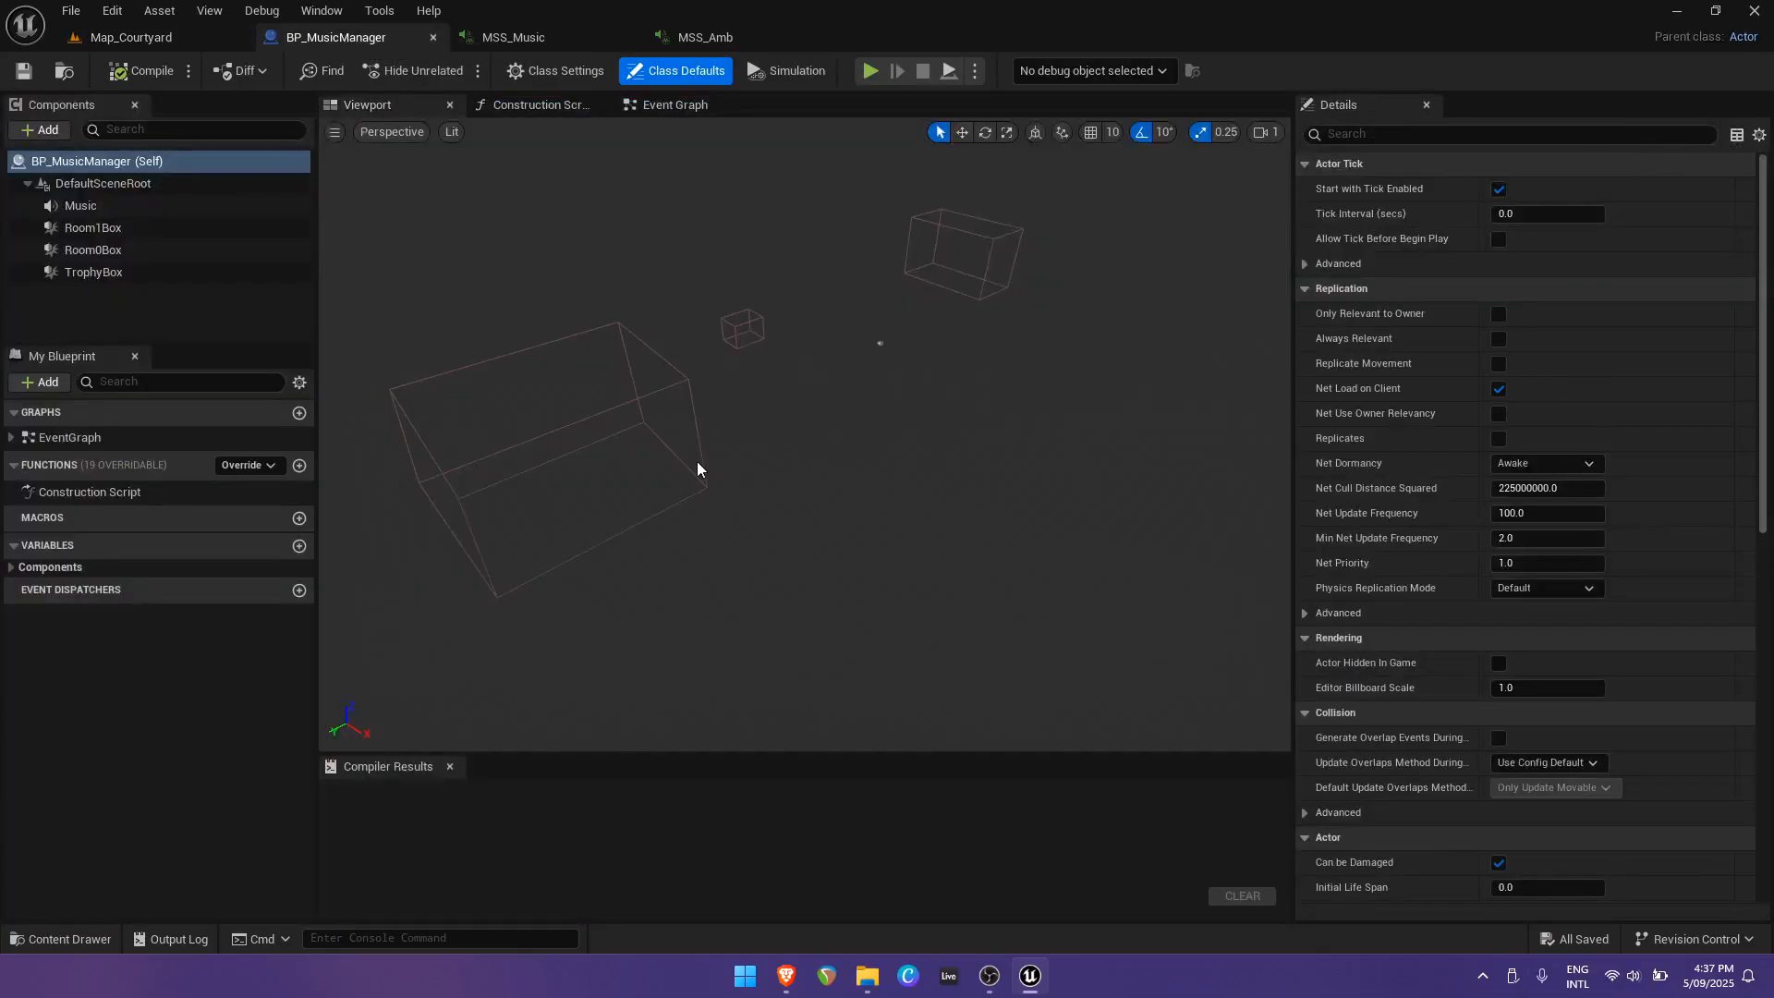
# Inspect the Room0Box, TrophyBox and Room1Box collision boxes of BP_MusicManager in the Blueprint's 3D view.
pyautogui.moveTo(596, 476); pyautogui.dragTo(596, 439, button='right')
pyautogui.click(571, 468)
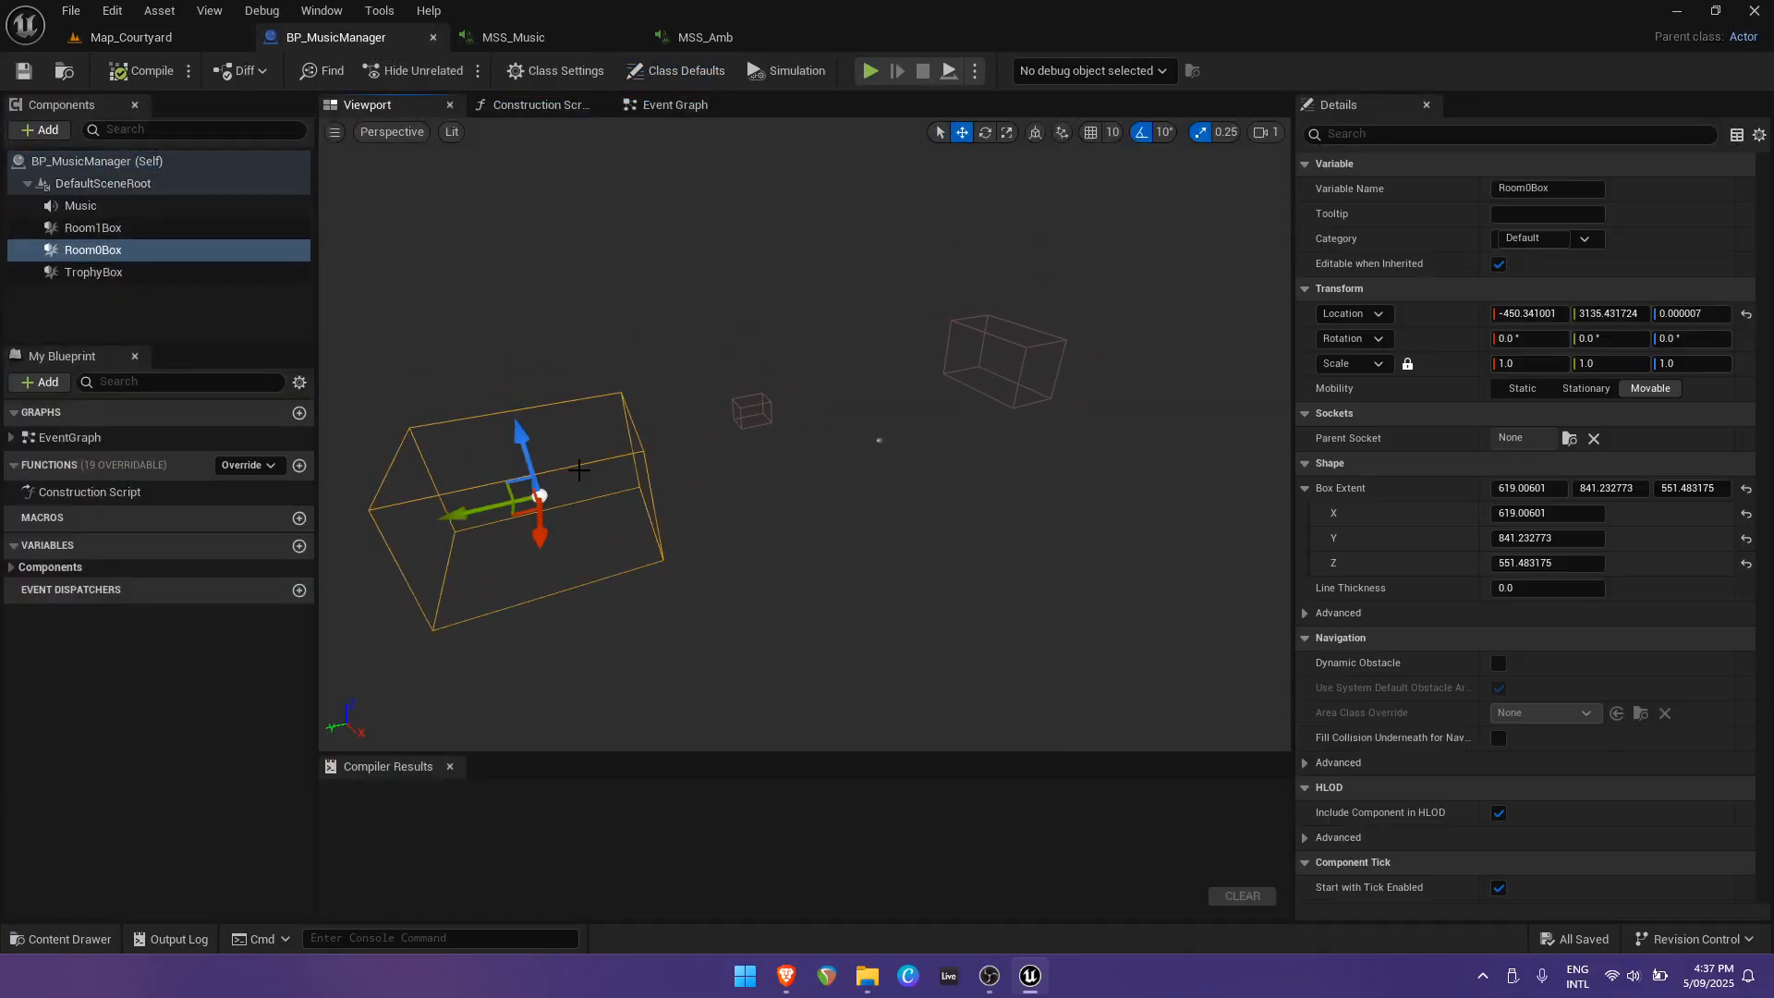
pyautogui.click(750, 407)
pyautogui.click(1027, 355)
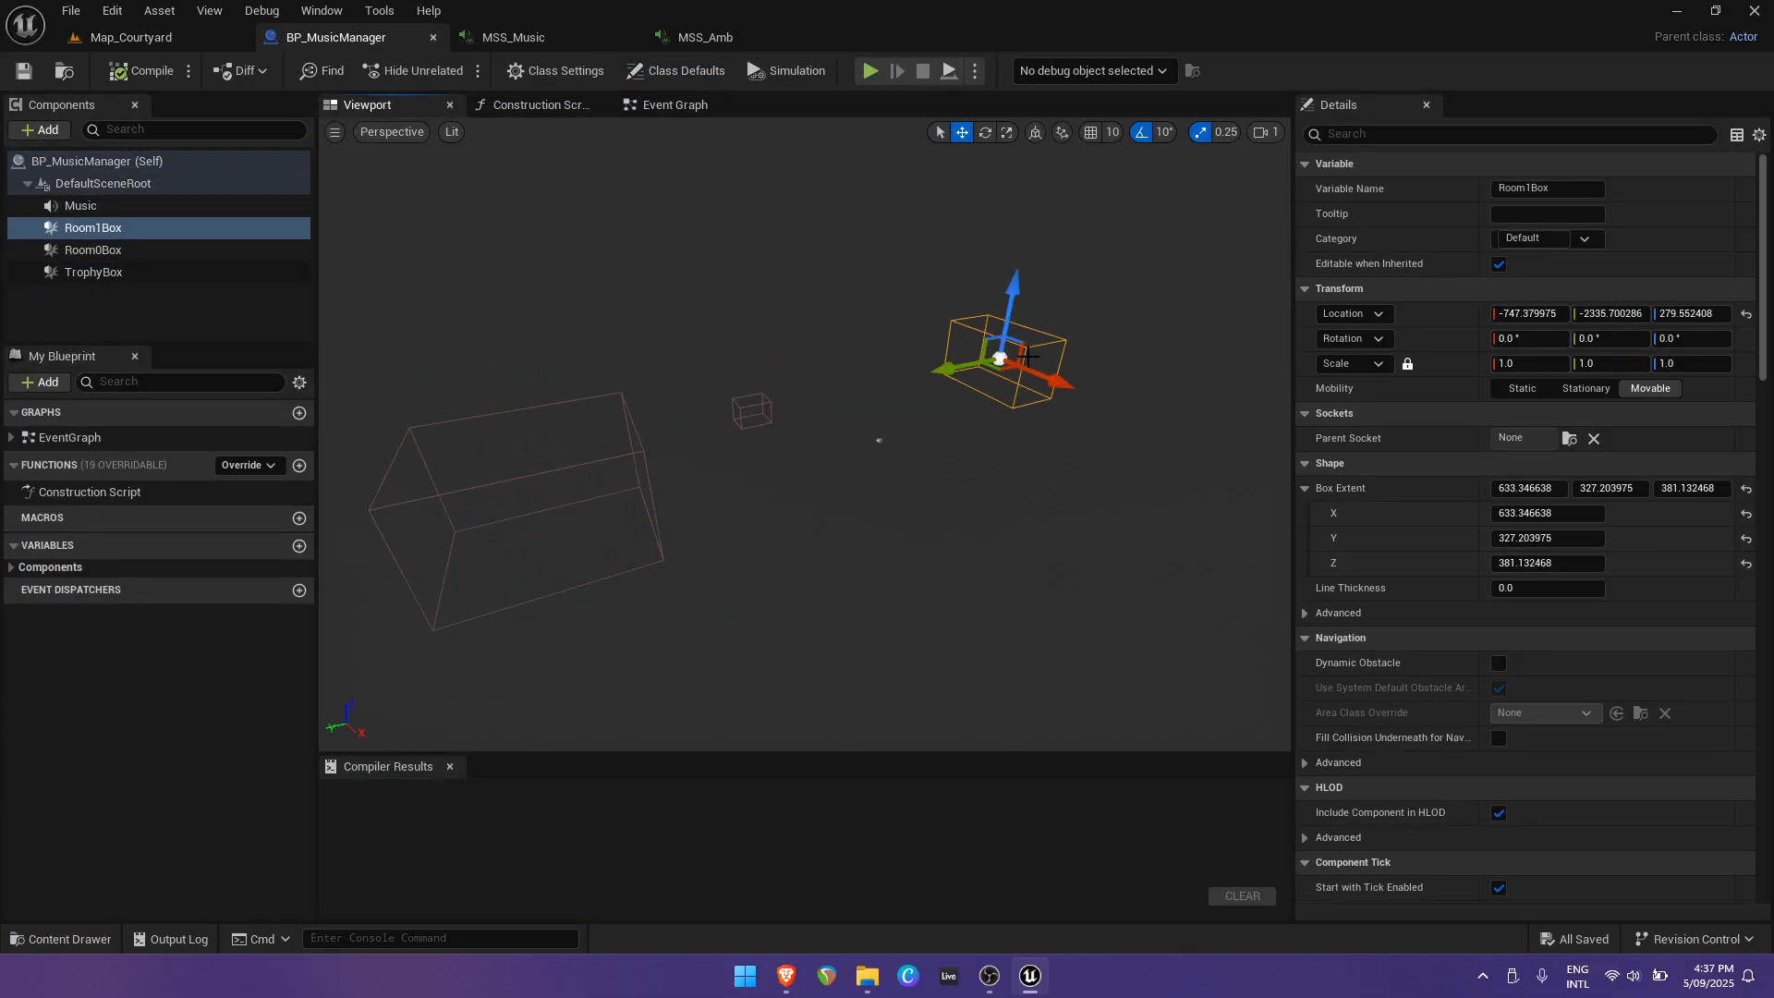
# Examine the BP_MusicManager event graph, from the box overlap events to the Execute Trigger Parameter and Fade Out nodes.
pyautogui.click(659, 101)
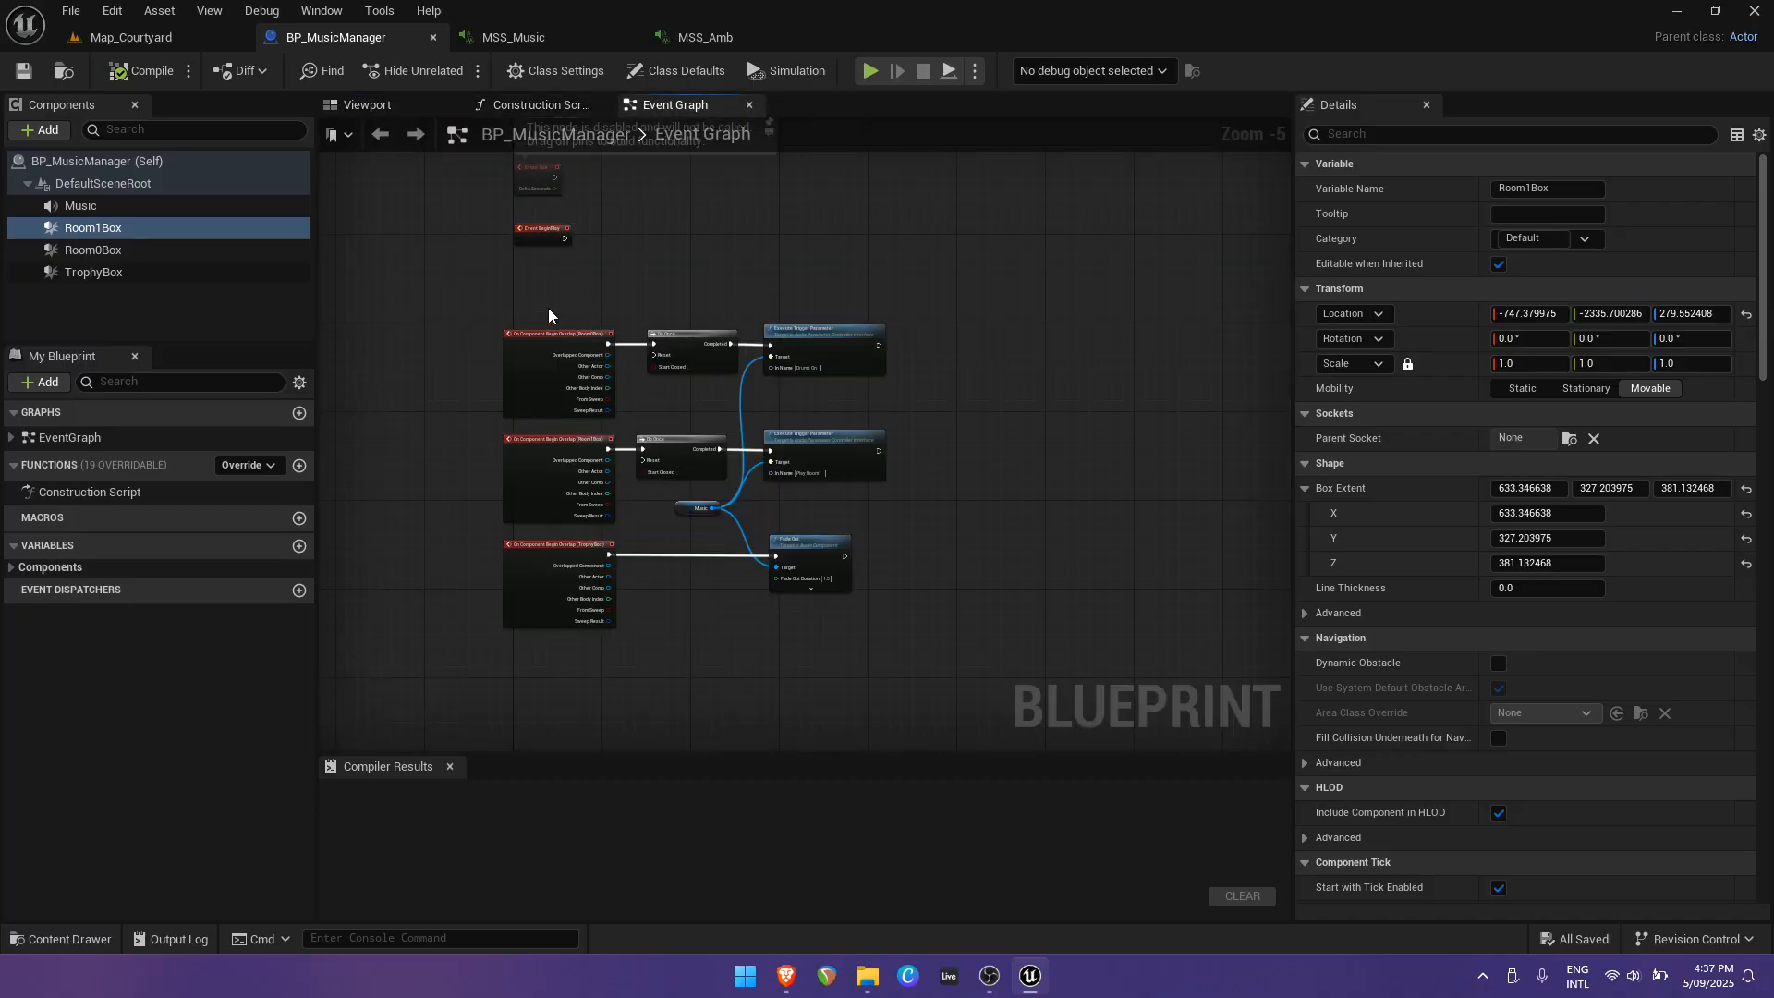
pyautogui.scroll(5, 549, 314)
pyautogui.moveTo(668, 430); pyautogui.dragTo(786, 367, button='right')
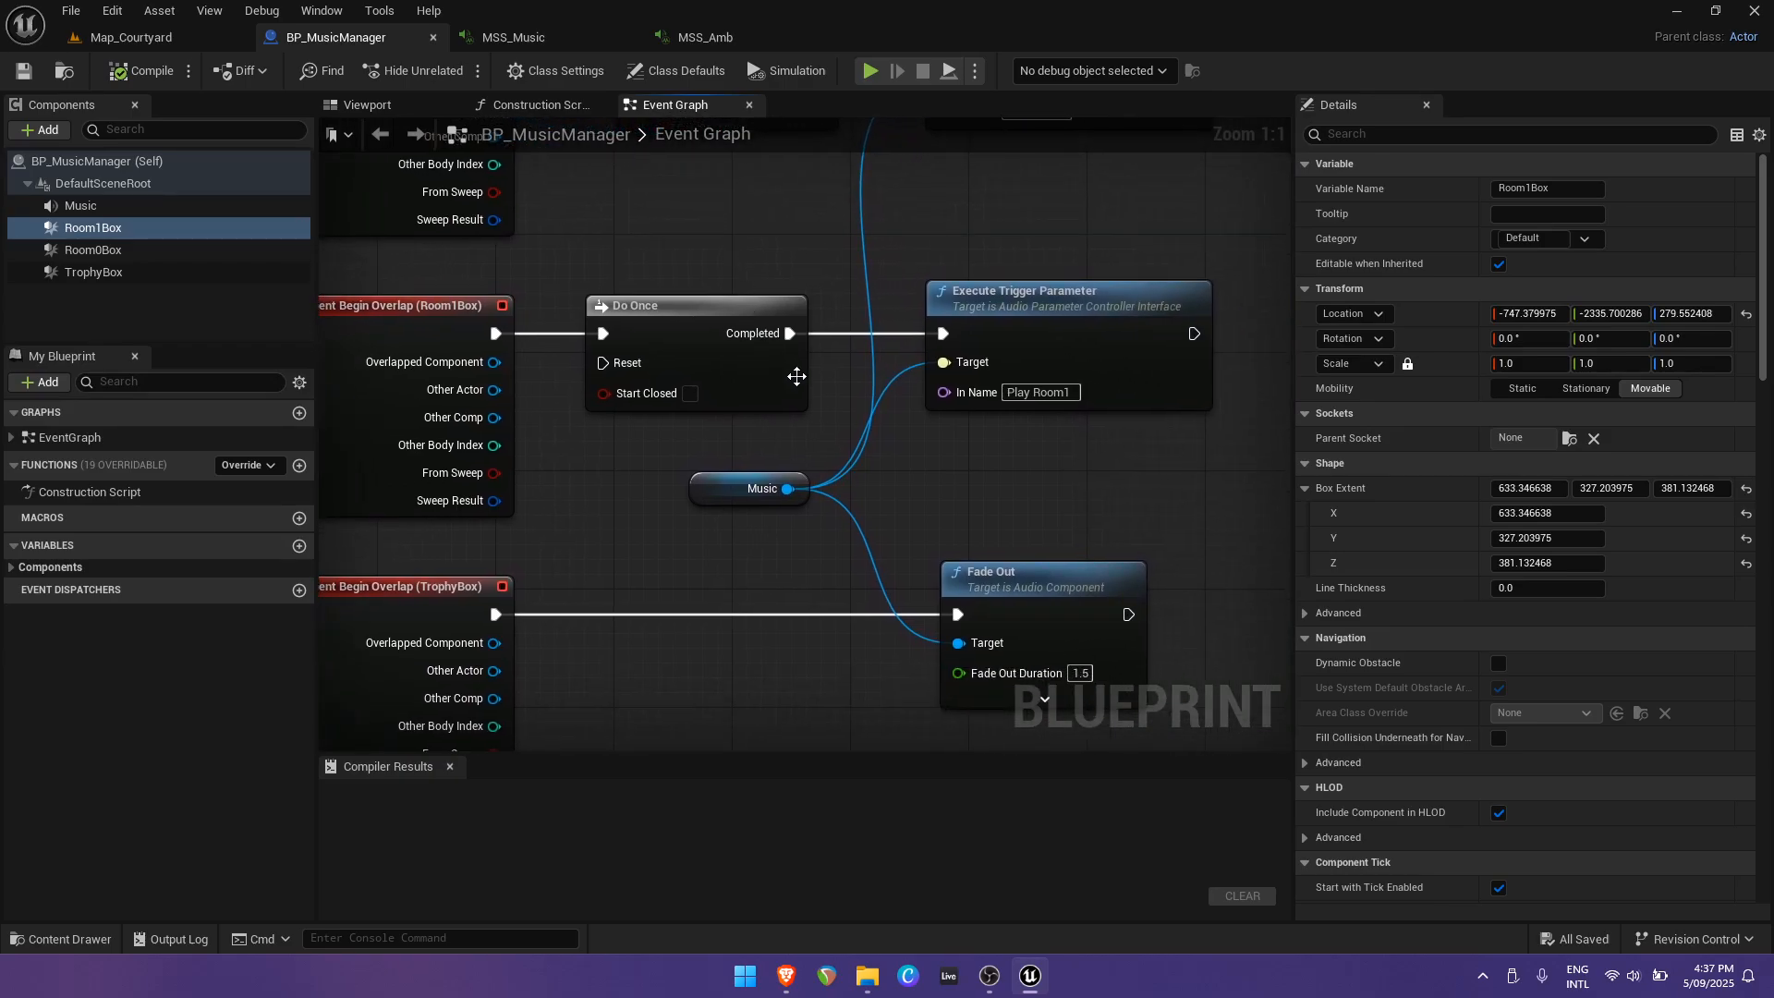
pyautogui.moveTo(974, 502); pyautogui.dragTo(1200, 305, button='right')
pyautogui.moveTo(1069, 527); pyautogui.dragTo(842, 546, button='right')
# Preview the MSS_Amb MetaSound and examine its ADSR Envelope and the two looping stereo Wave Players.
pyautogui.click(320, 71)
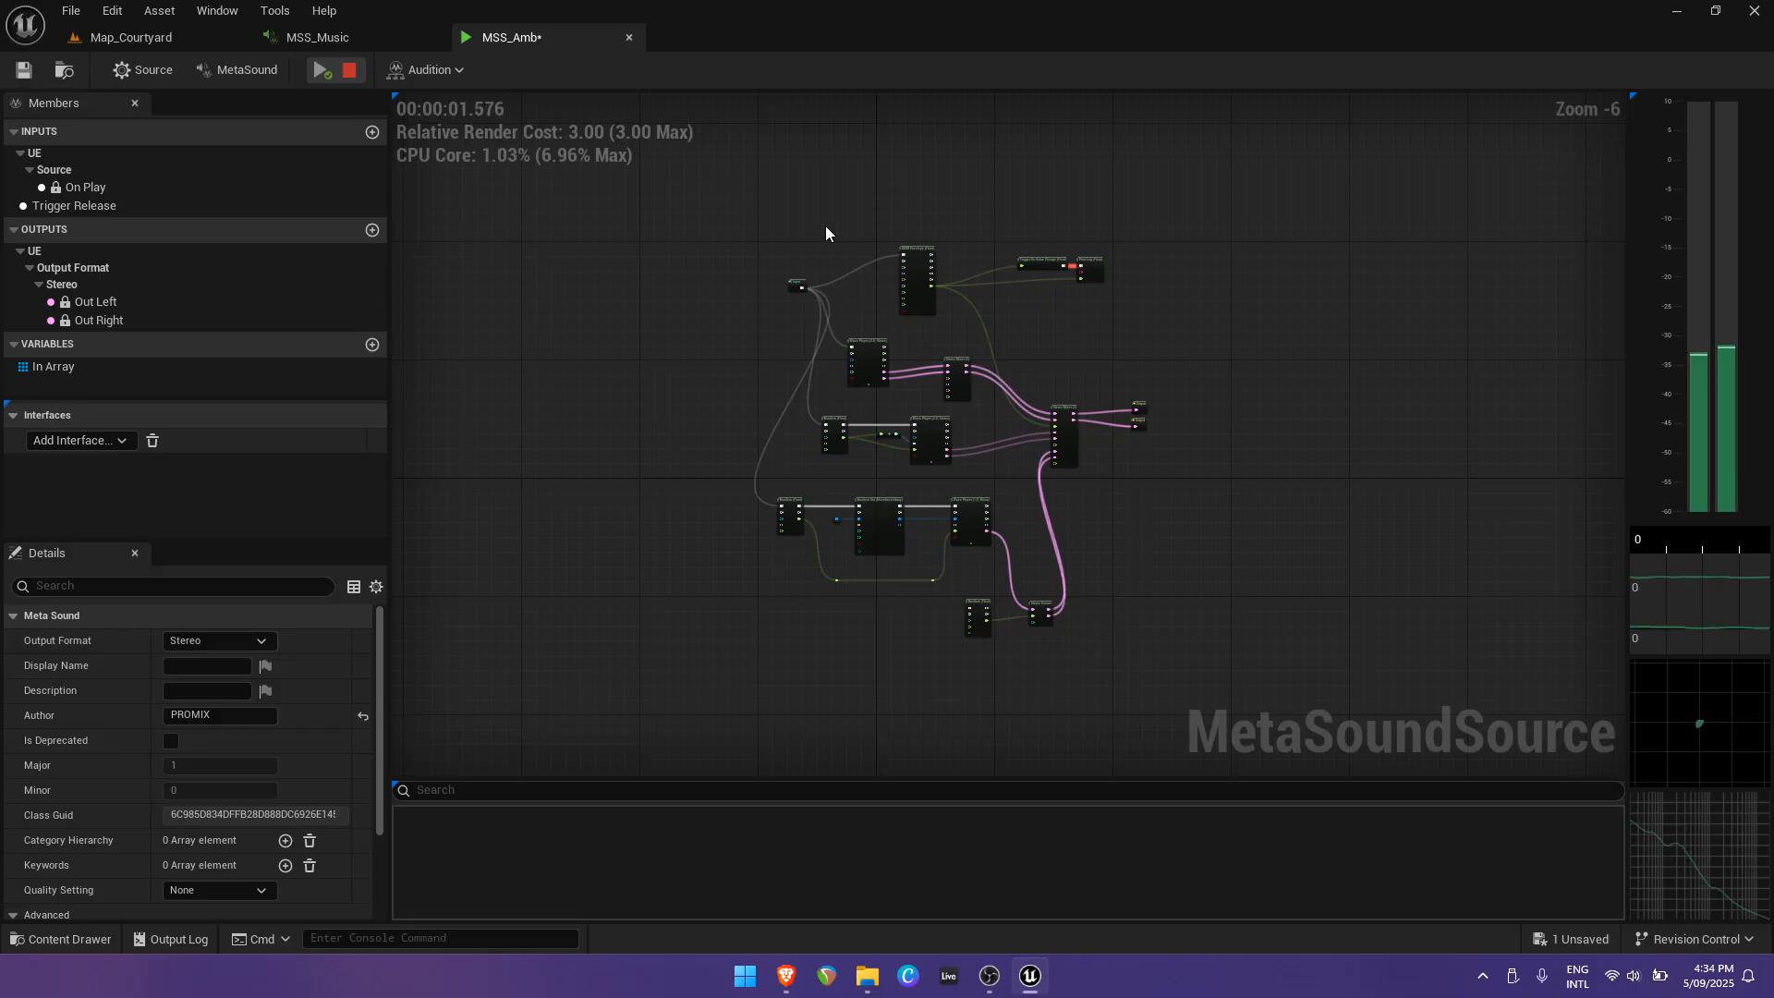
pyautogui.scroll(3, 825, 232)
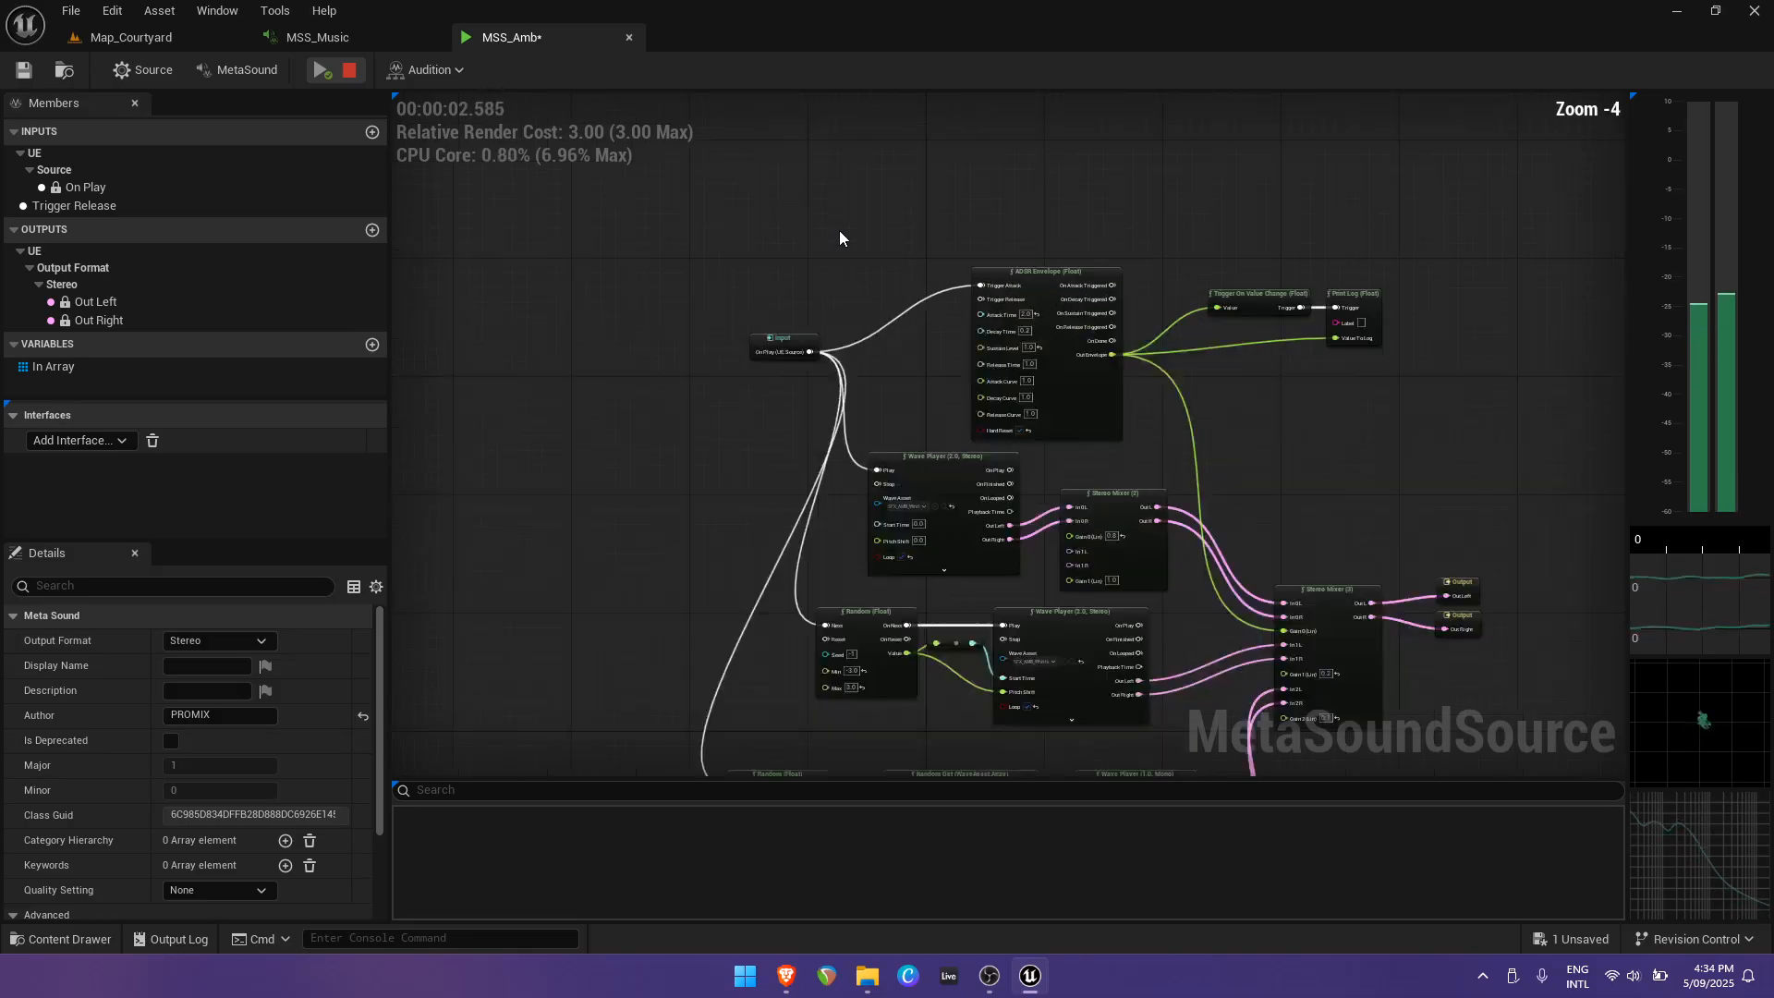
pyautogui.moveTo(850, 236); pyautogui.dragTo(636, 203, button='right')
pyautogui.scroll(2, 808, 182)
pyautogui.moveTo(696, 382); pyautogui.dragTo(802, 120, button='right')
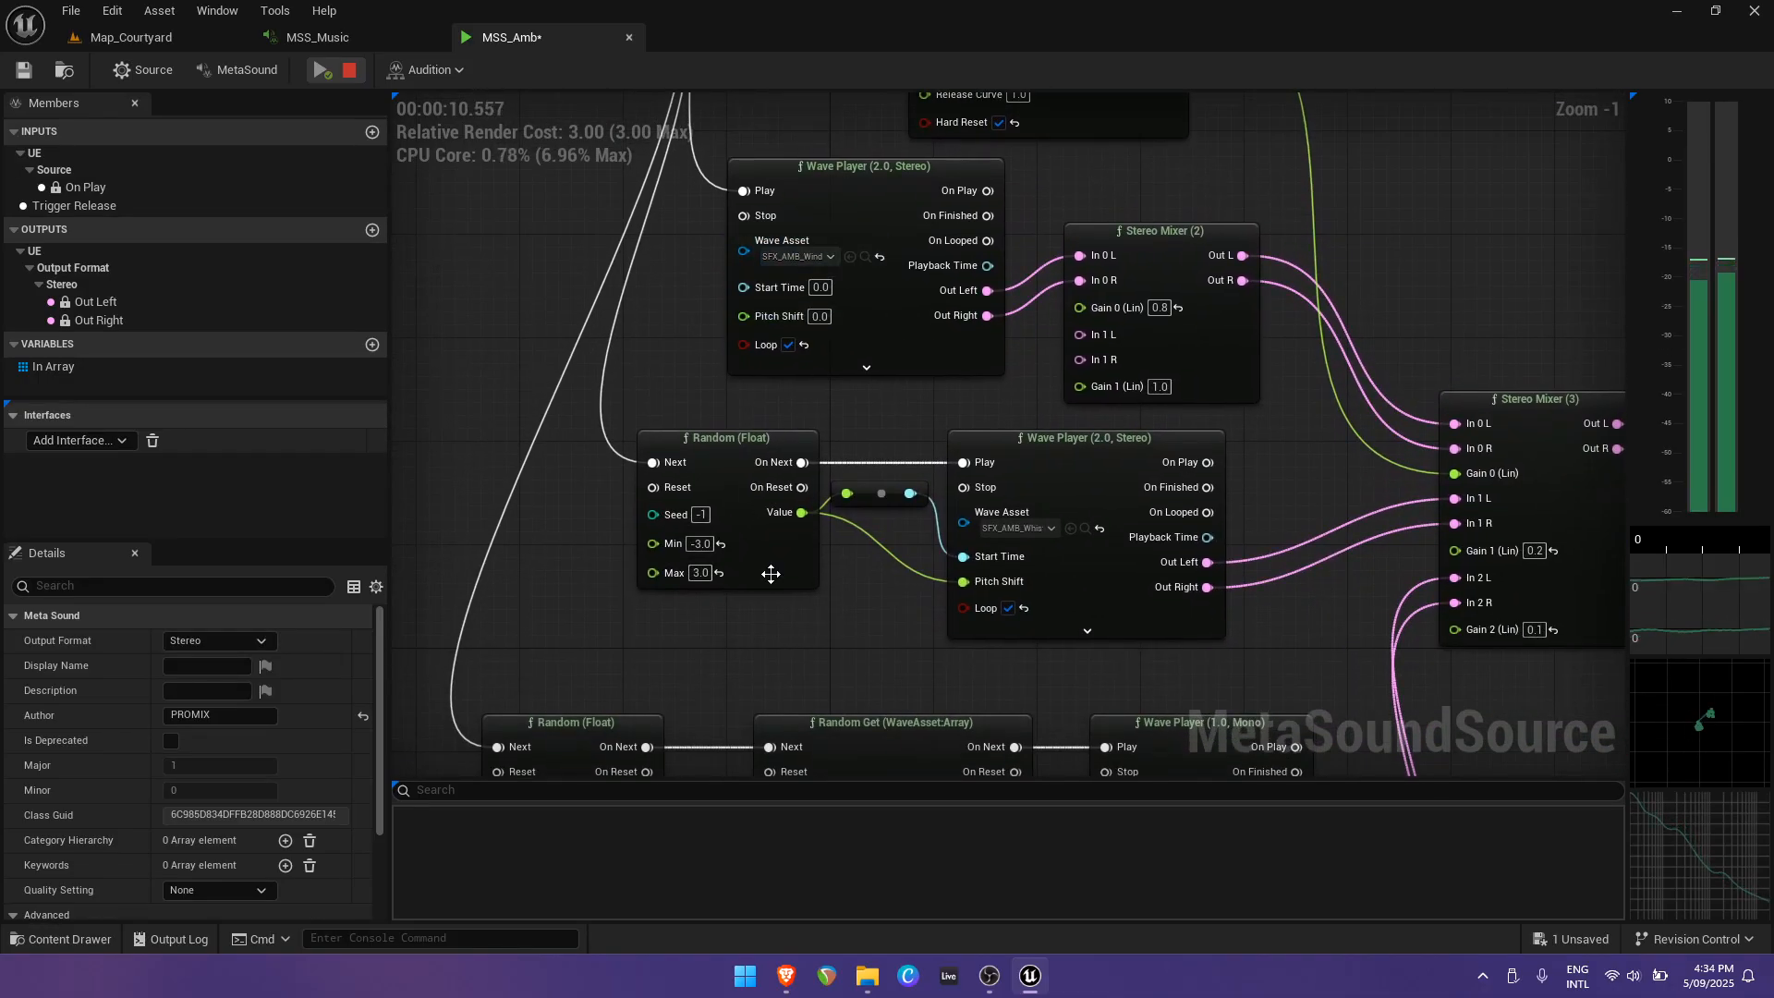
# Follow the MSS_Amb Random Get chain through the mono Wave Player and Stereo Panner to the final Stereo Mixer.
pyautogui.moveTo(817, 635); pyautogui.dragTo(822, 271, button='right')
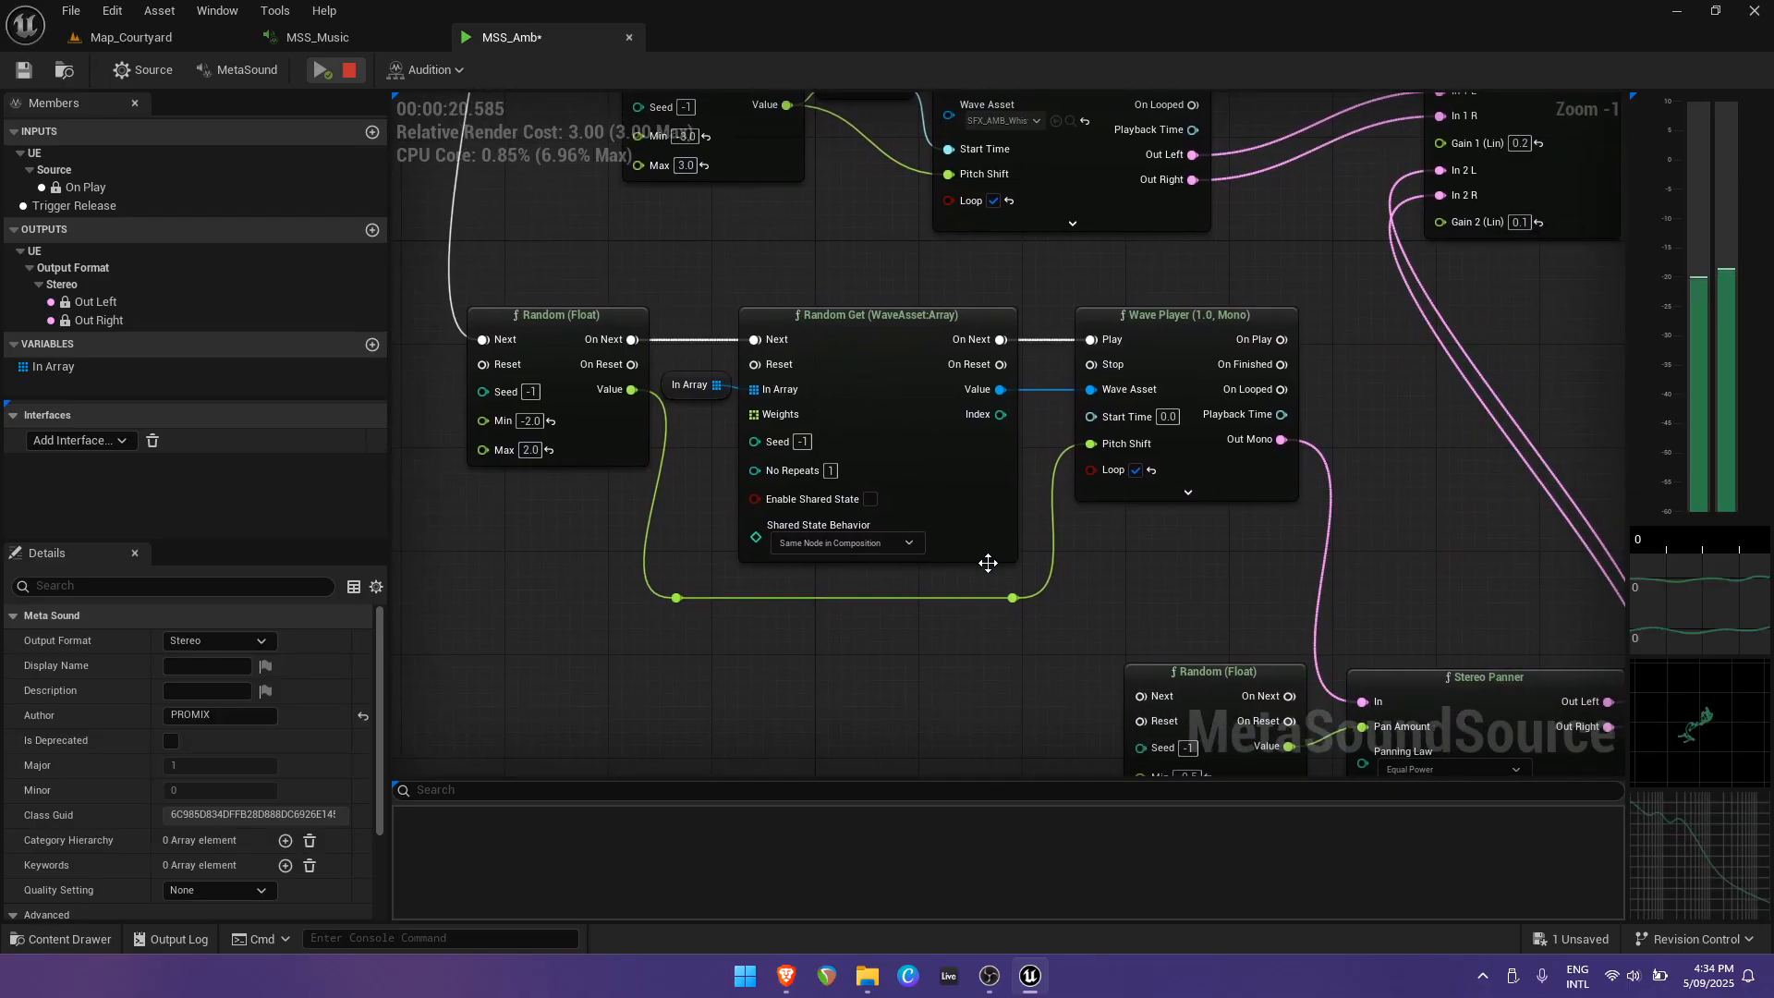
pyautogui.moveTo(1009, 647); pyautogui.dragTo(834, 482, button='right')
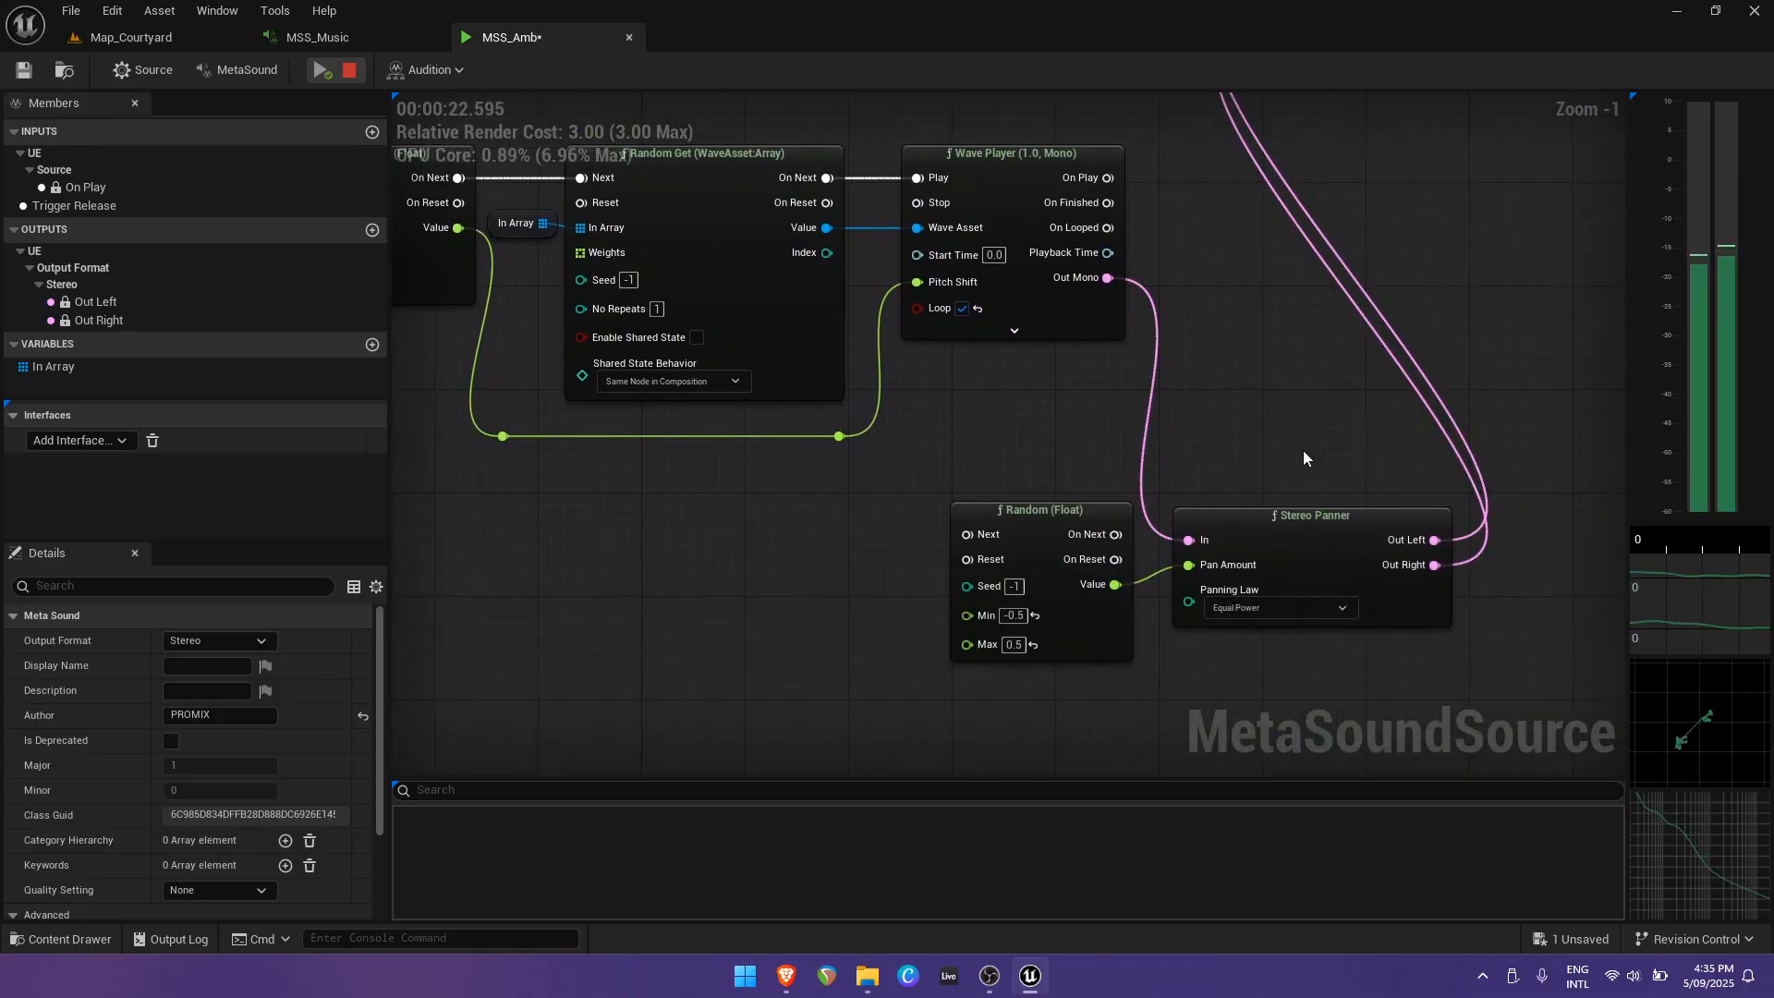
pyautogui.moveTo(1240, 346); pyautogui.dragTo(1170, 639, button='right')
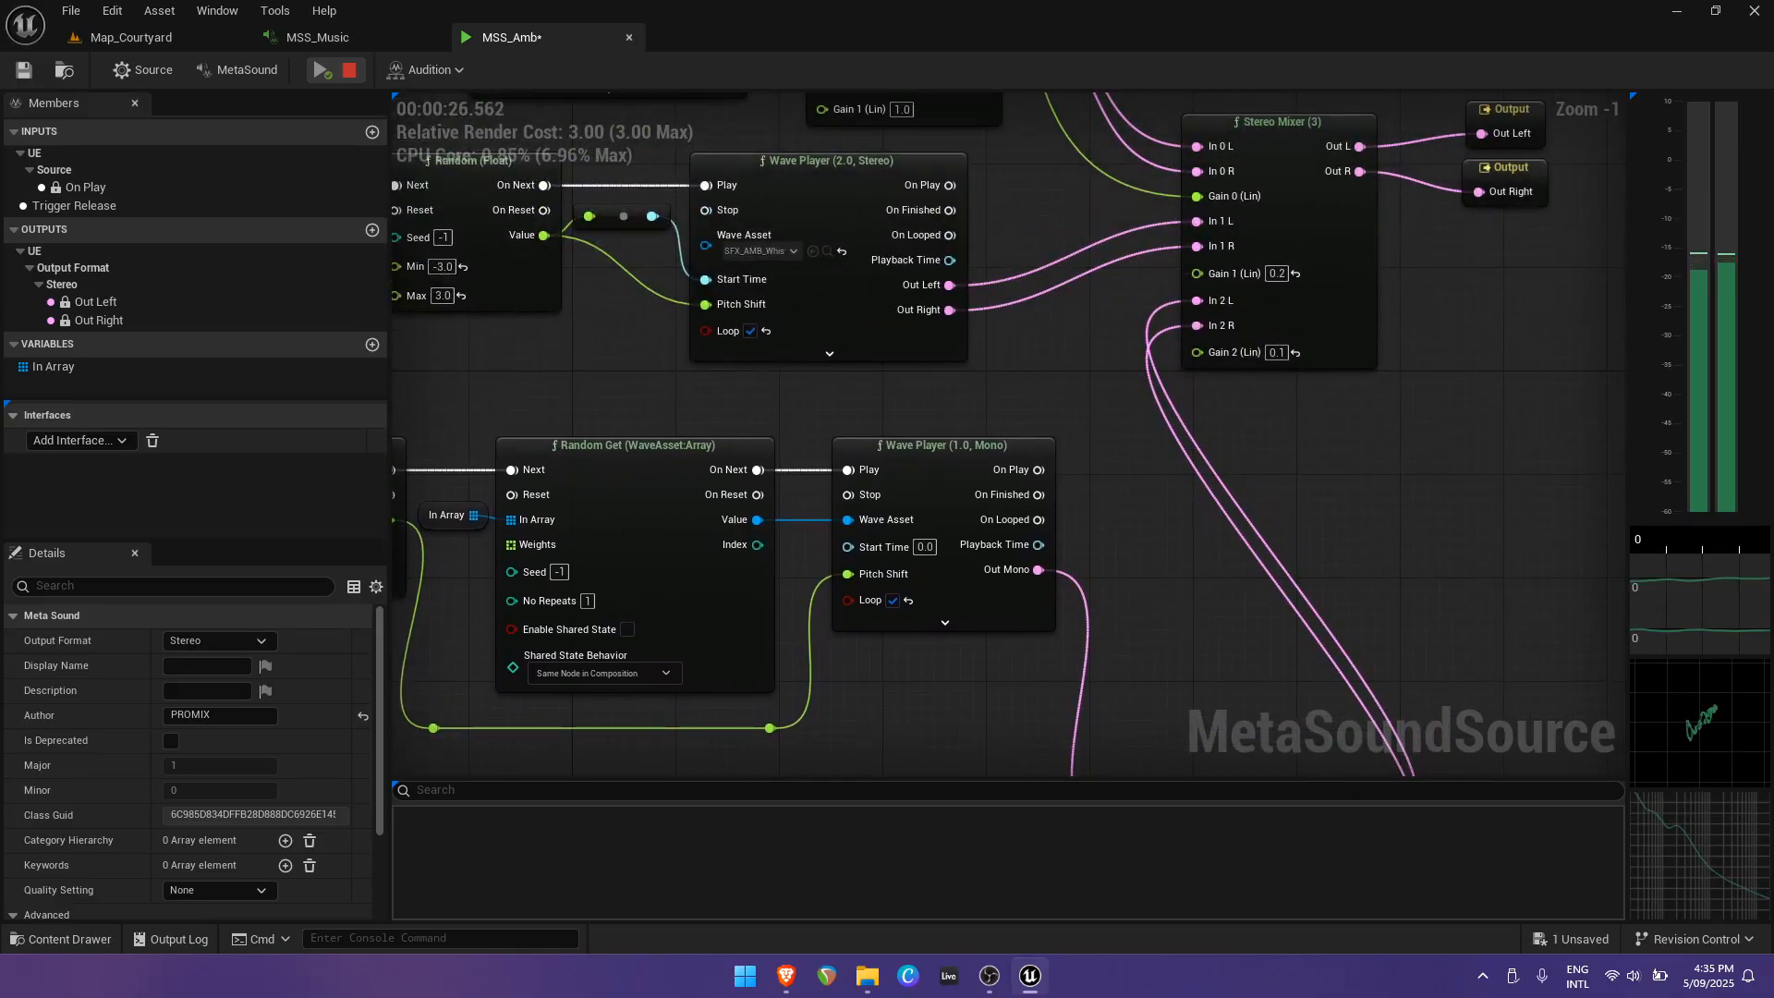
pyautogui.moveTo(1362, 513); pyautogui.dragTo(1326, 589, button='right')
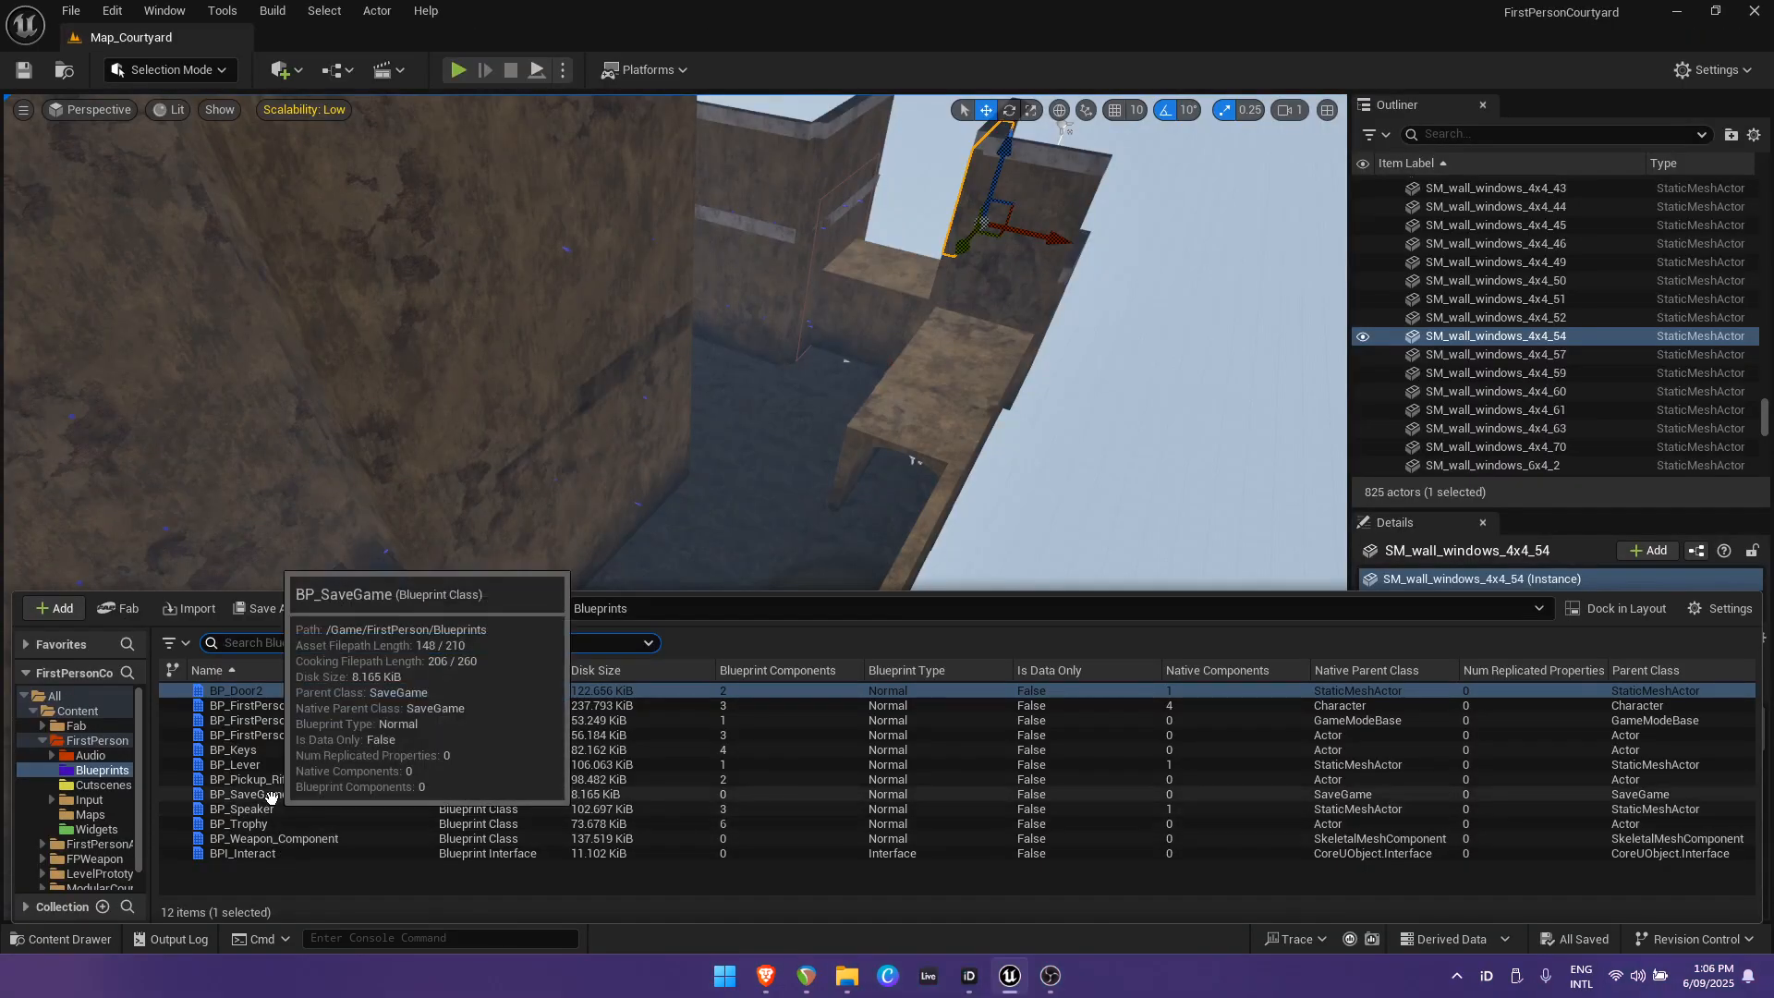
# Open the BP_SaveGame Blueprint from the project's Blueprints folder.
pyautogui.doubleClick(271, 795)
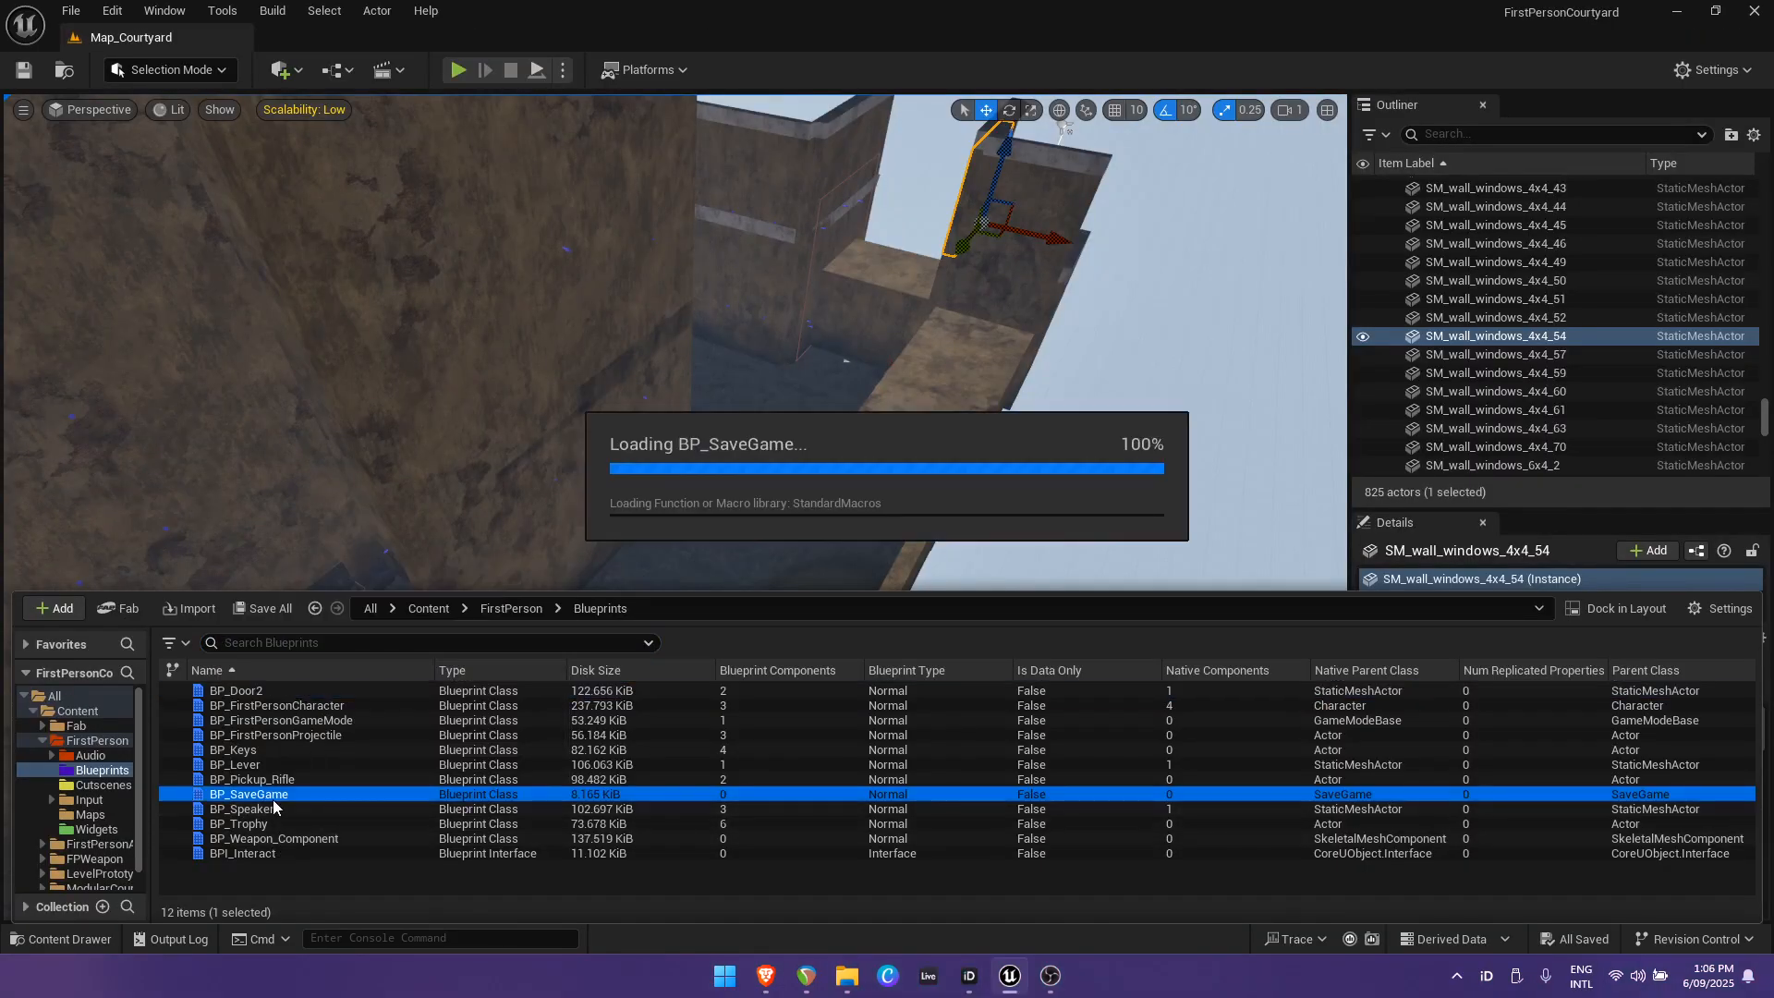
pyautogui.click(61, 292)
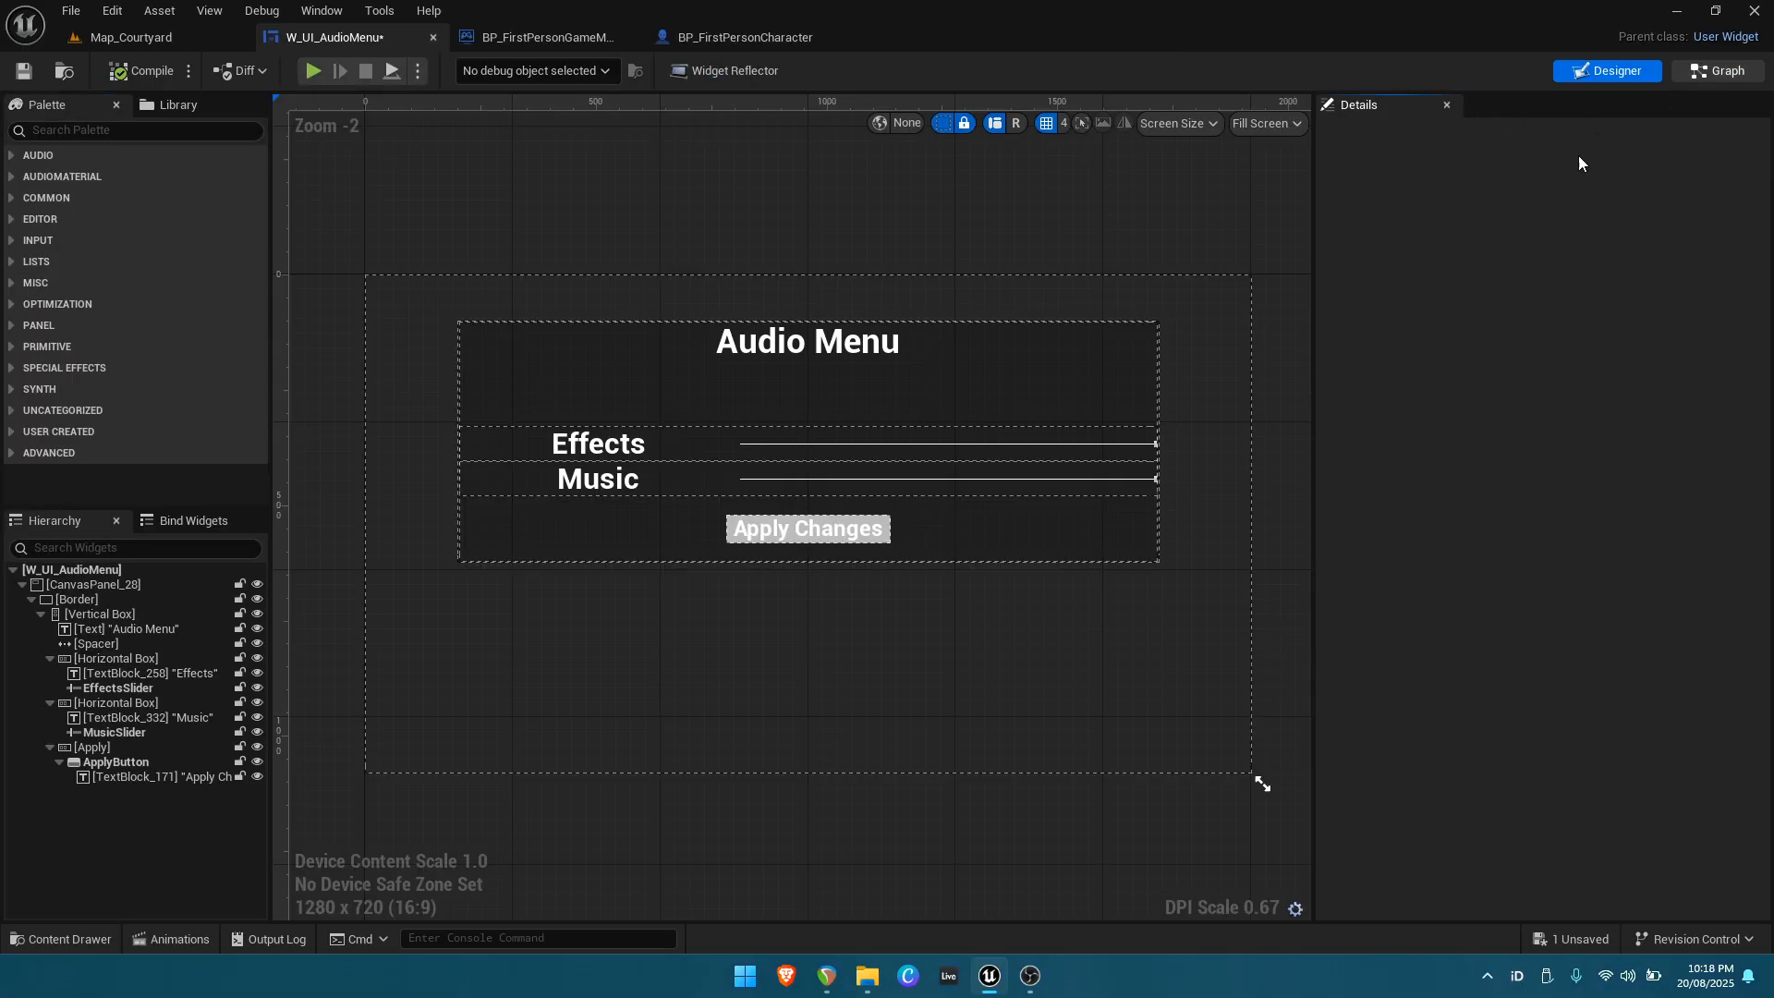
# Show the W_UI_AudioMenu event graph and follow the construct and ApplyButton clicked chains to their end.
pyautogui.click(1717, 71)
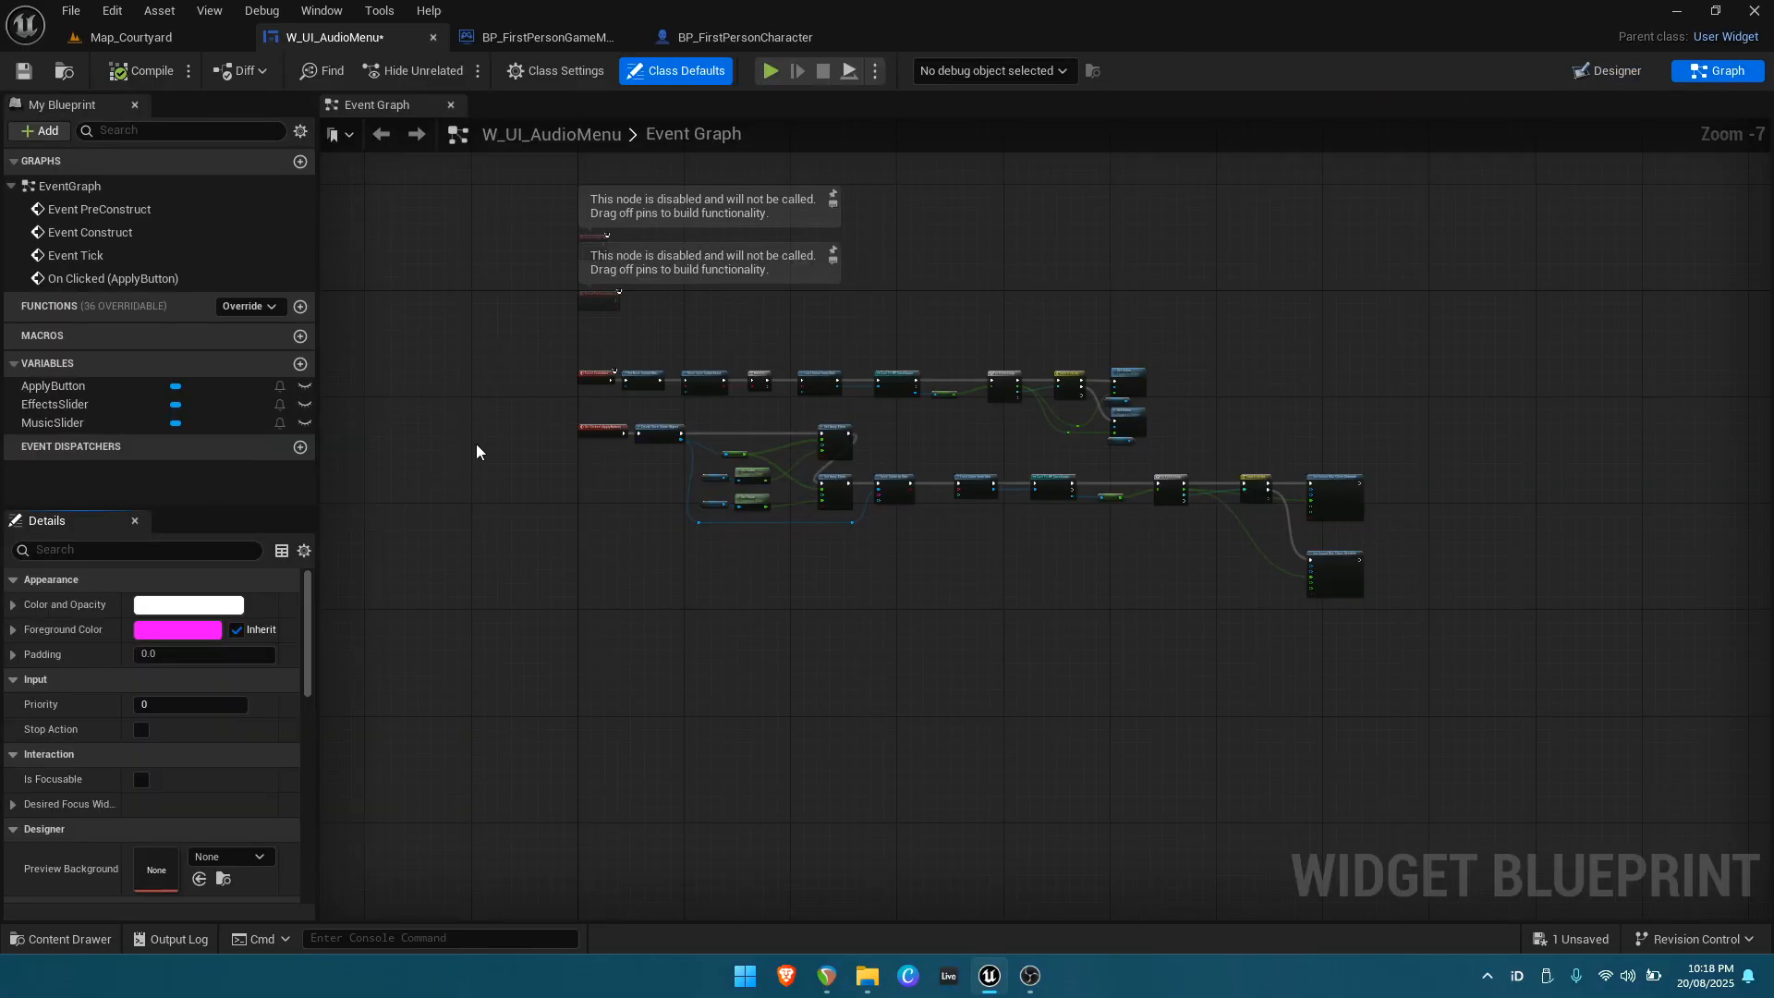
pyautogui.scroll(5, 621, 407)
pyautogui.moveTo(741, 420); pyautogui.dragTo(652, 422, button='right')
pyautogui.moveTo(707, 698); pyautogui.dragTo(604, 663, button='right')
pyautogui.moveTo(1016, 799); pyautogui.dragTo(913, 794, button='right')
pyautogui.moveTo(1216, 806); pyautogui.dragTo(892, 793, button='right')
pyautogui.moveTo(1180, 776); pyautogui.dragTo(802, 746, button='right')
pyautogui.moveTo(962, 796); pyautogui.dragTo(821, 610, button='right')
# Follow the BP_FirstPersonGameMode event graph from Event BeginPlay through the save-game loading to the Set Sound Mix Class Override nodes.
pyautogui.click(532, 40)
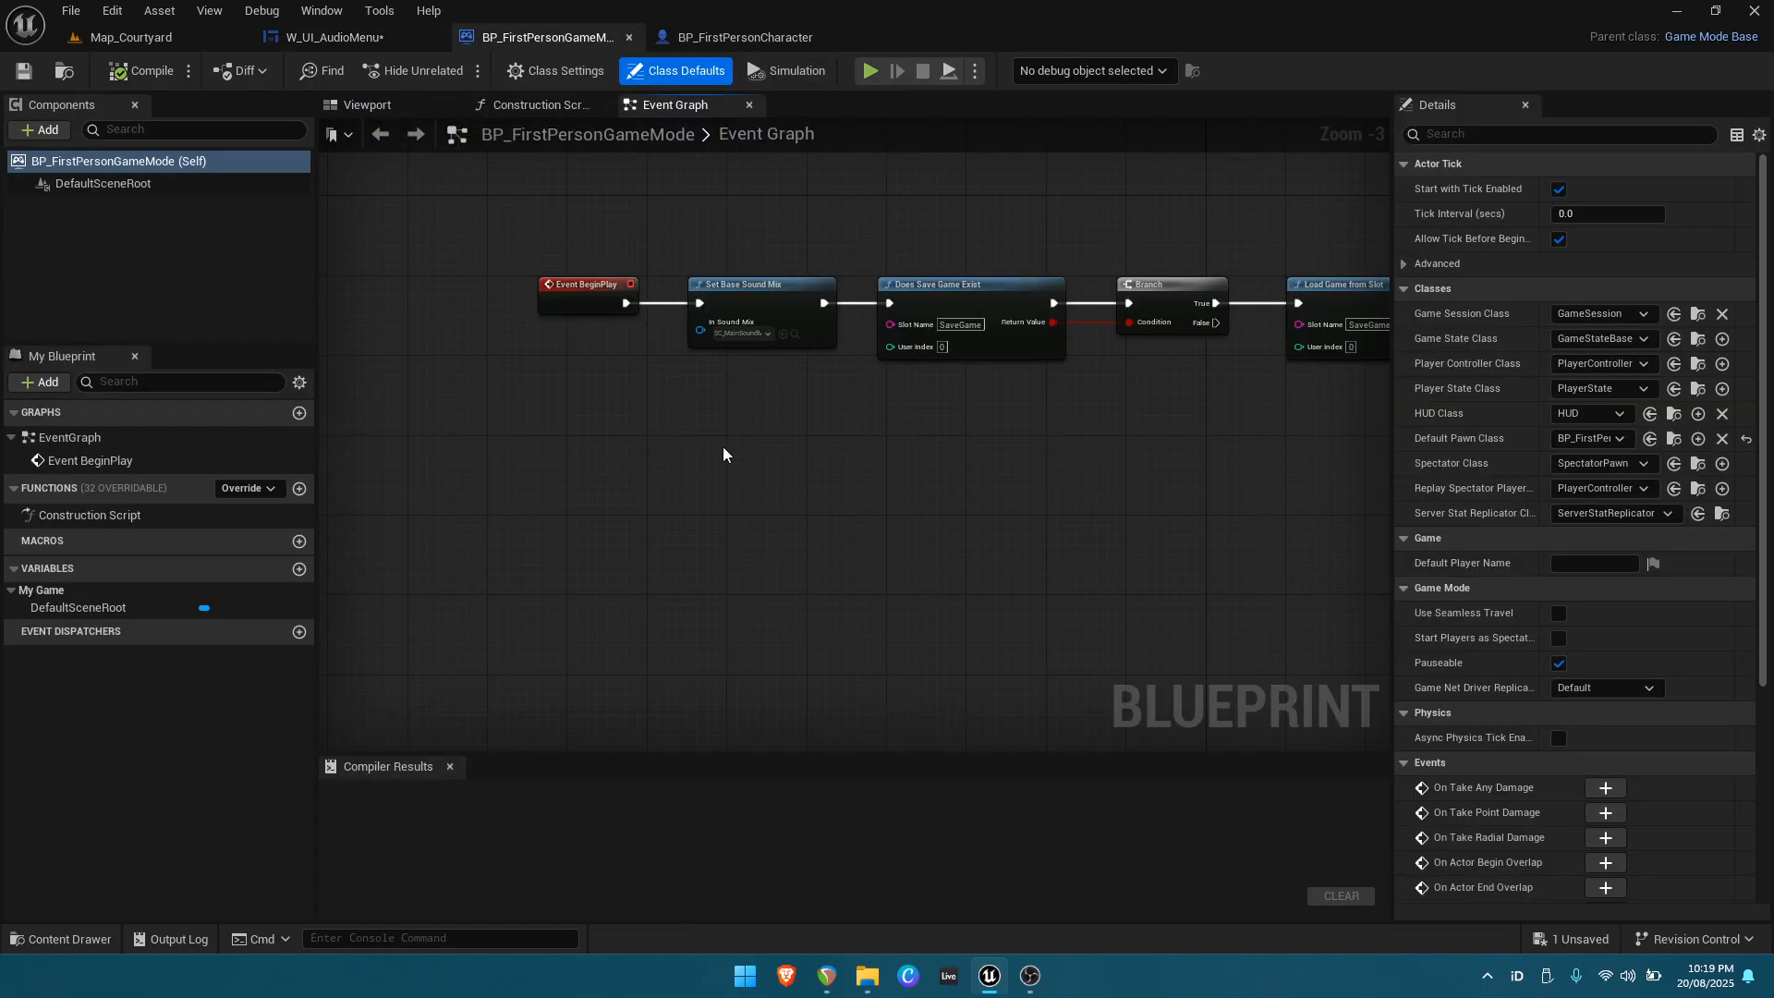
pyautogui.moveTo(785, 444); pyautogui.dragTo(645, 455, button='right')
pyautogui.moveTo(1095, 533); pyautogui.dragTo(776, 515, button='right')
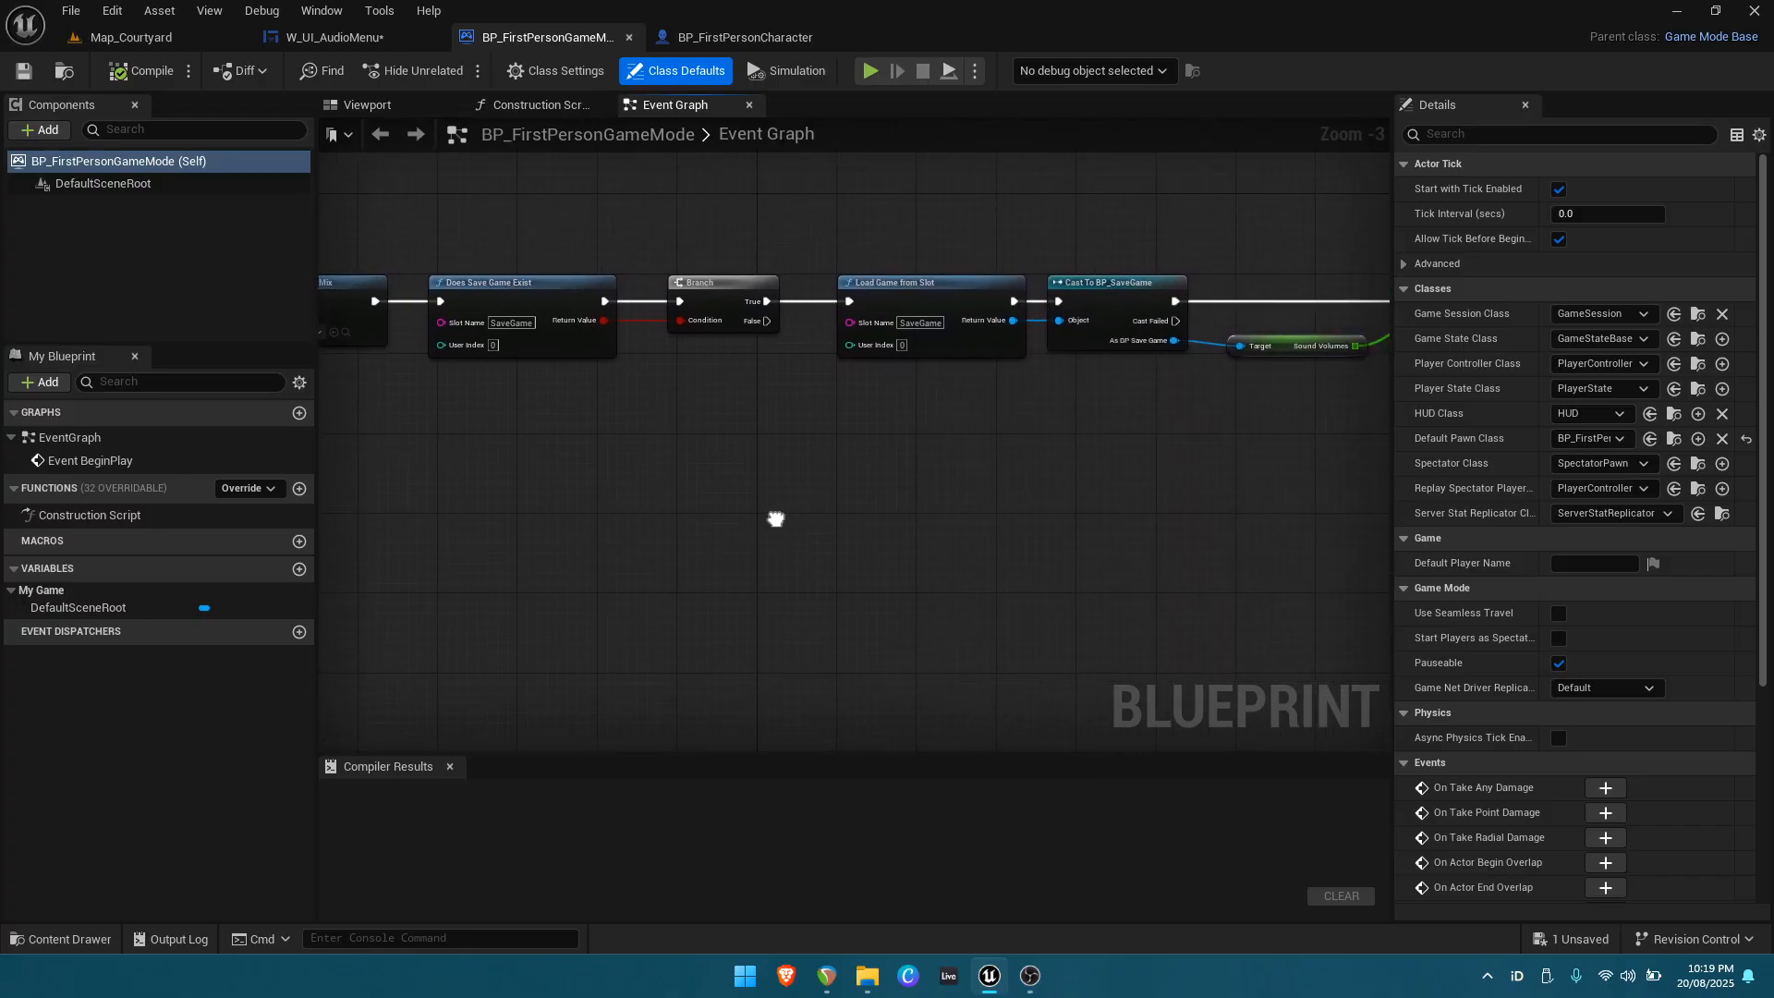
pyautogui.moveTo(1090, 542); pyautogui.dragTo(756, 552, button='right')
pyautogui.scroll(1, 989, 579)
pyautogui.moveTo(989, 579); pyautogui.dragTo(479, 523, button='right')
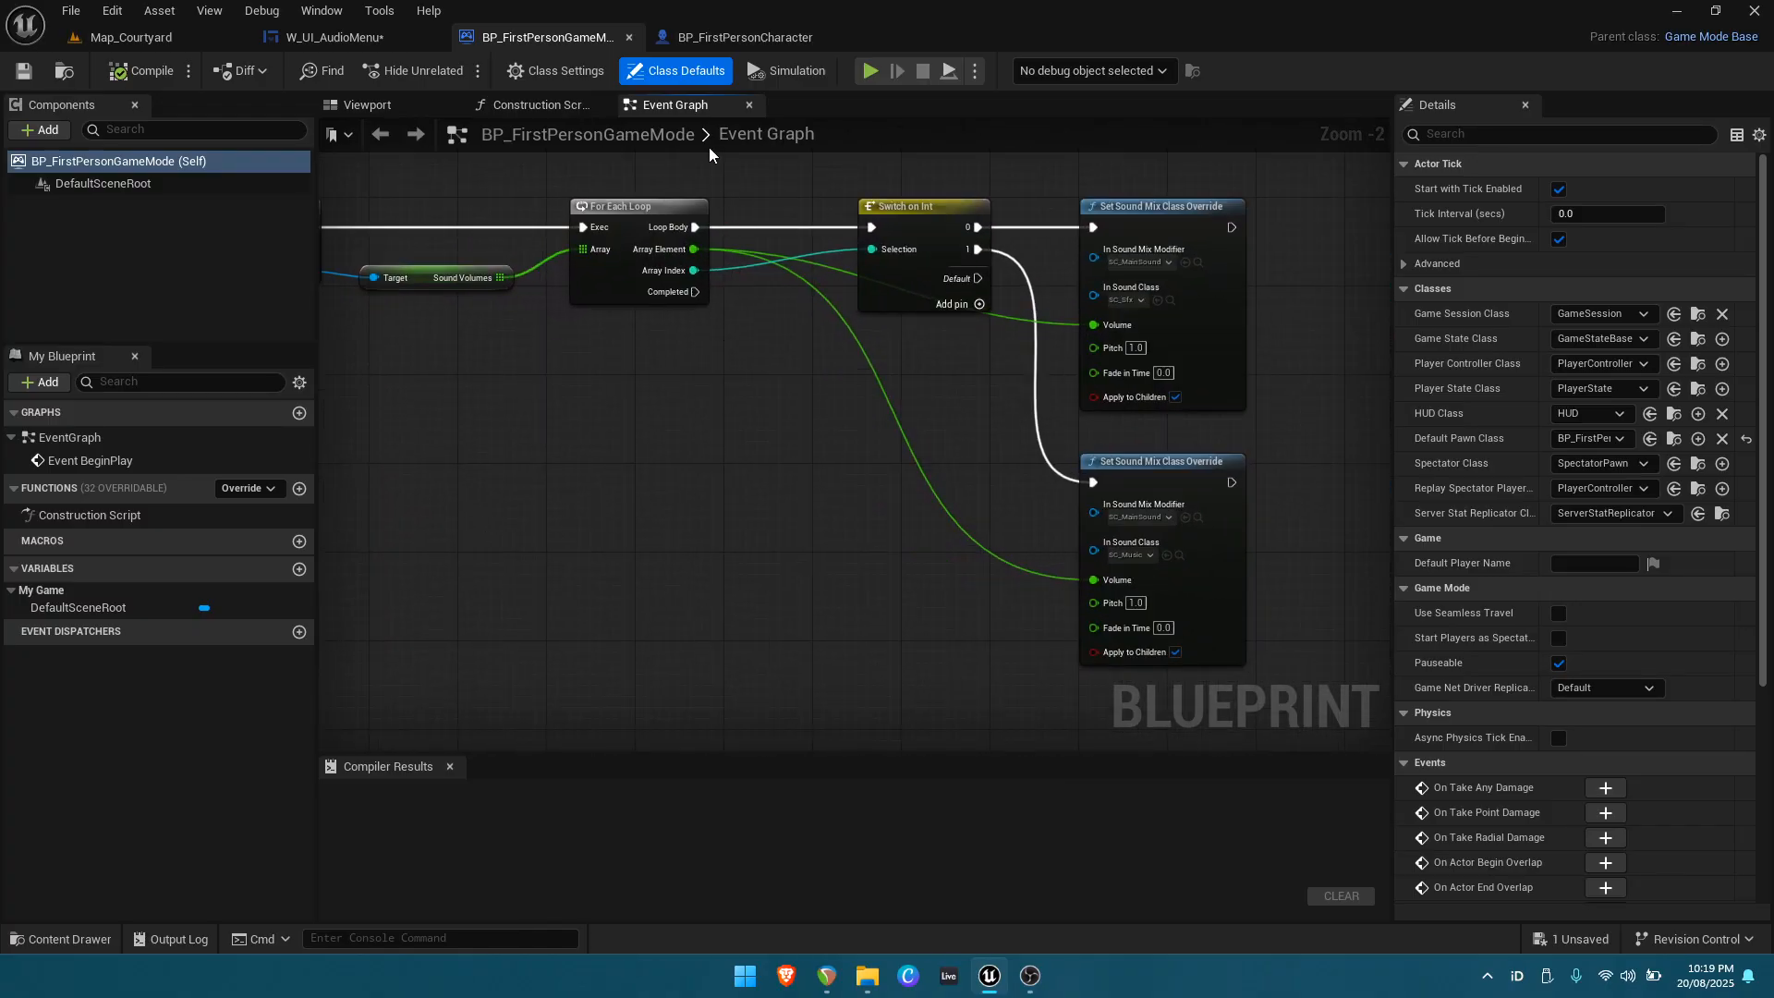
# Examine the Audio Menu section of the BP_FirstPersonCharacter event graph, including the widget creation and input mode nodes.
pyautogui.click(727, 39)
pyautogui.scroll(1, 596, 503)
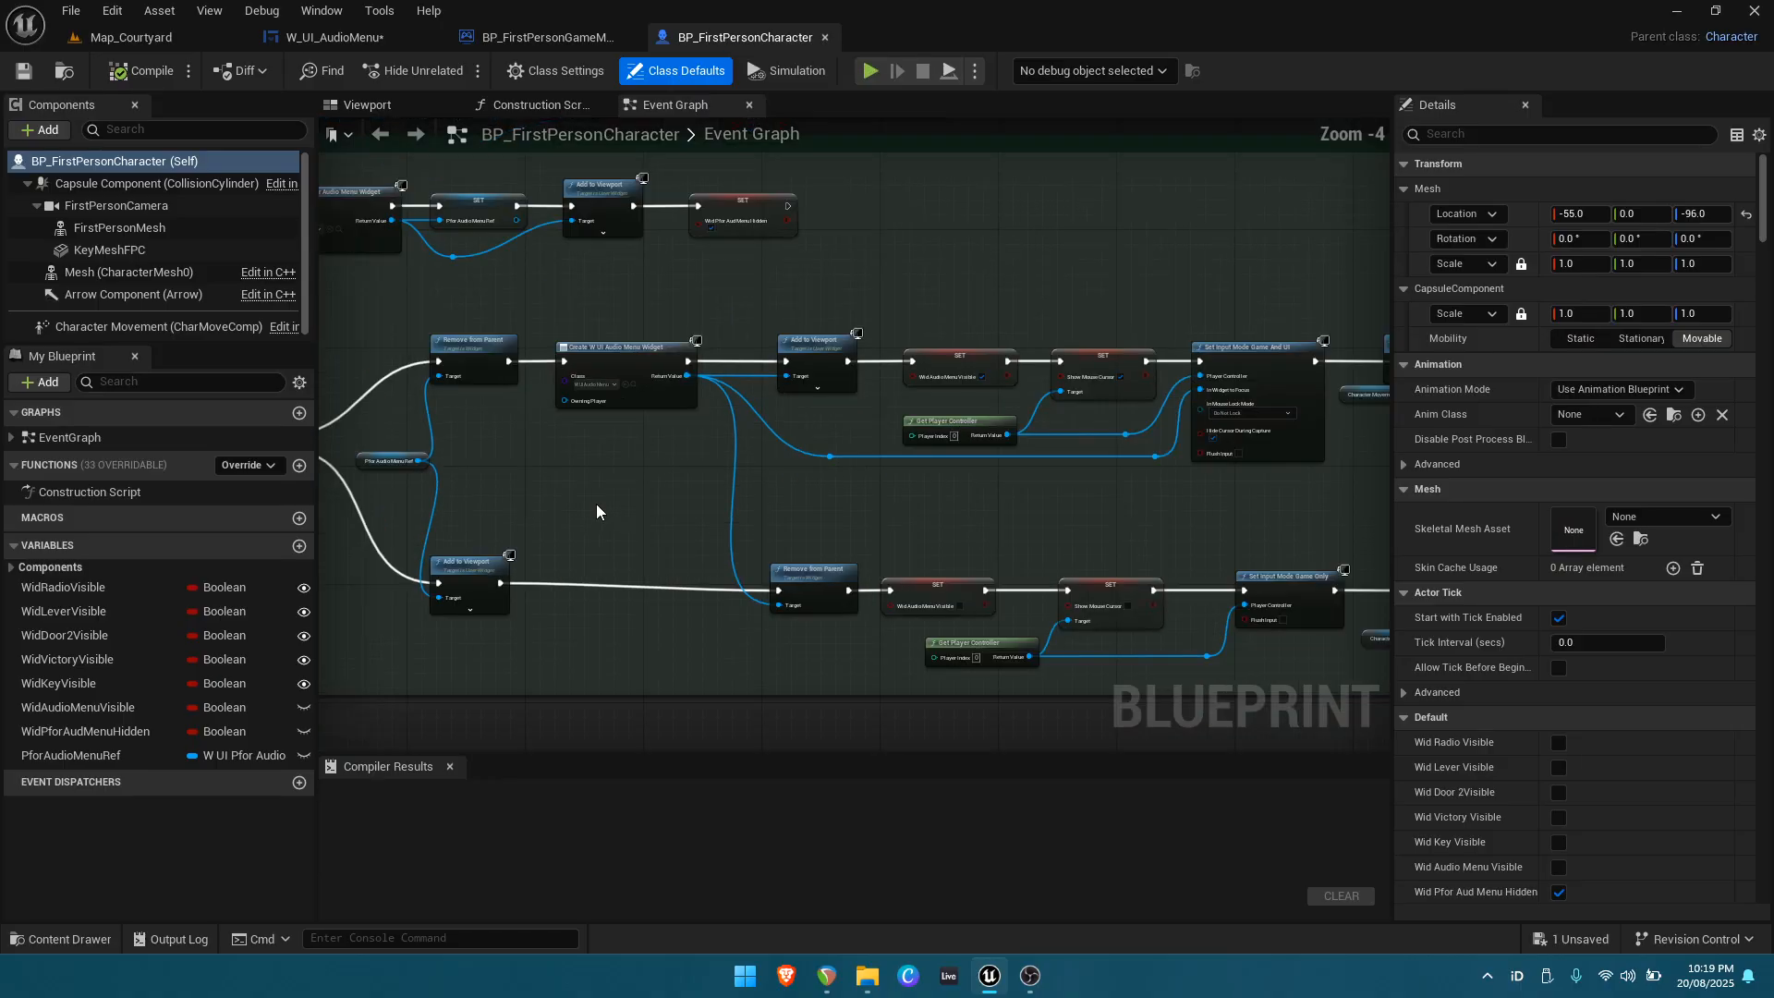
pyautogui.moveTo(596, 503); pyautogui.dragTo(1018, 537, button='right')
pyautogui.scroll(1, 770, 339)
pyautogui.moveTo(775, 351); pyautogui.dragTo(706, 380, button='right')
pyautogui.moveTo(951, 574); pyautogui.dragTo(686, 535, button='right')
pyautogui.moveTo(1034, 578); pyautogui.dragTo(813, 536, button='right')
pyautogui.moveTo(1001, 529); pyautogui.dragTo(804, 480, button='right')
pyautogui.moveTo(995, 489); pyautogui.dragTo(782, 466, button='right')
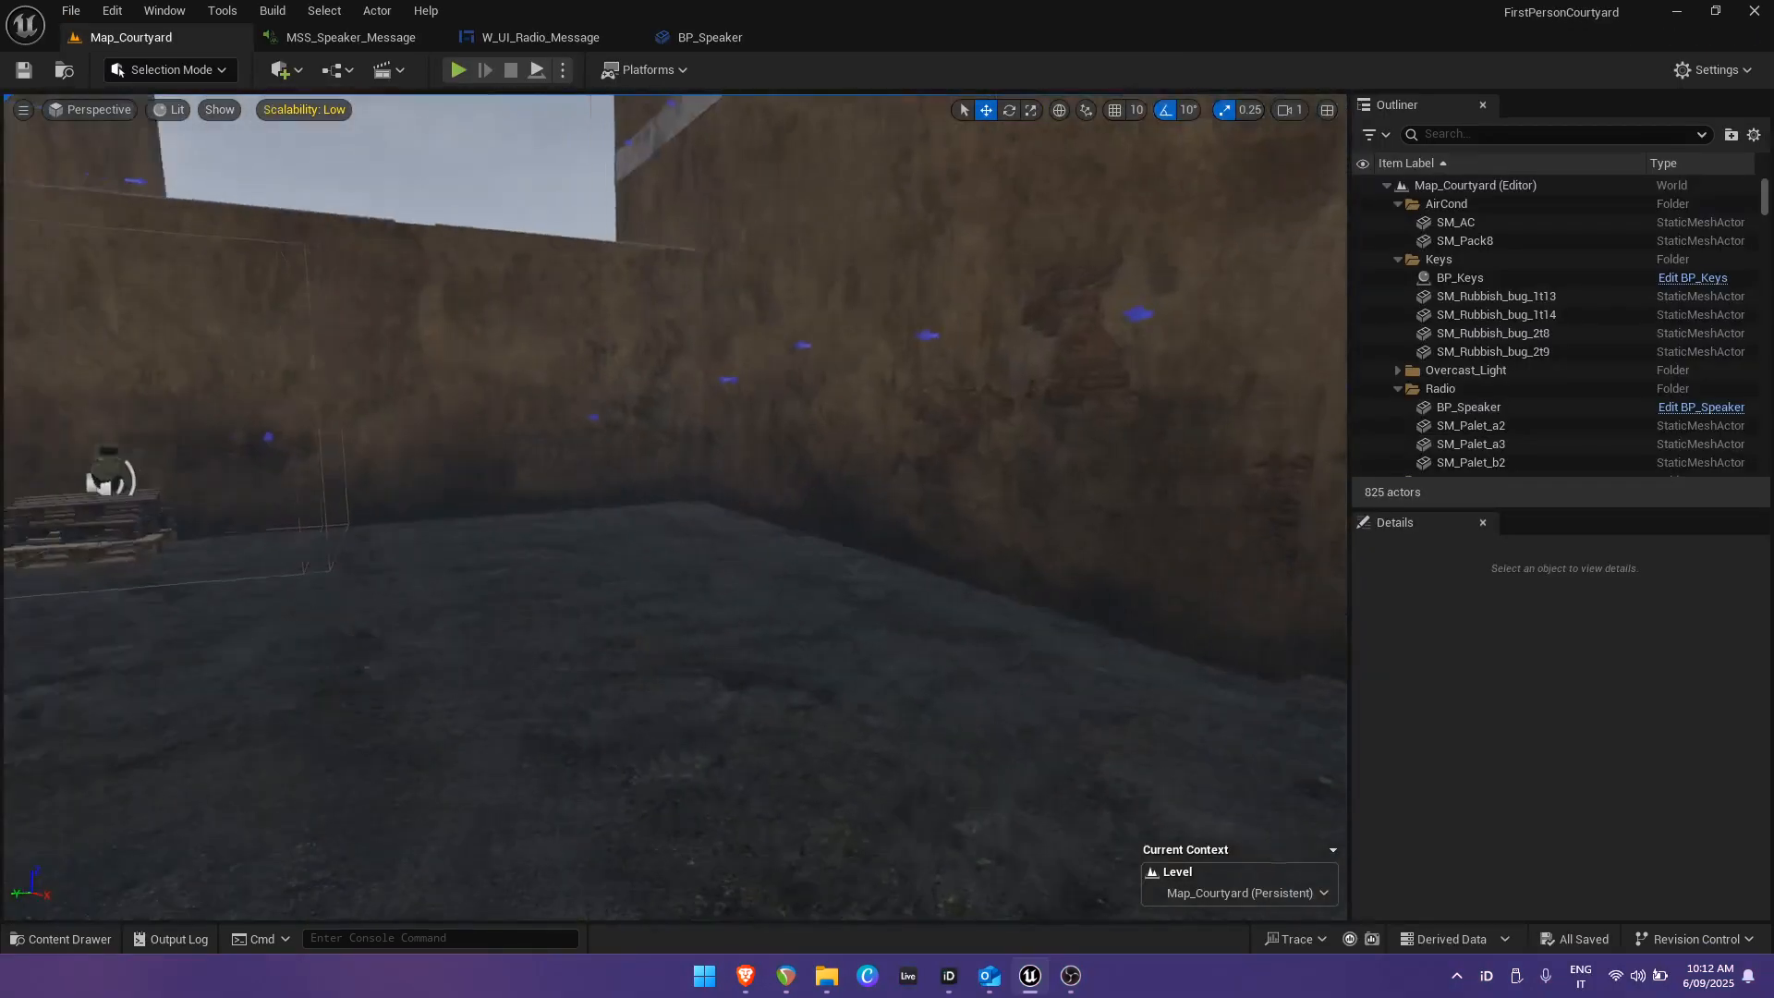
# Approach the speaker on the pallets in the courtyard level and select the BP_Speaker actor.
pyautogui.press('w')
pyautogui.moveTo(800, 426); pyautogui.dragTo(800, 426, button='right')
pyautogui.click(765, 444)
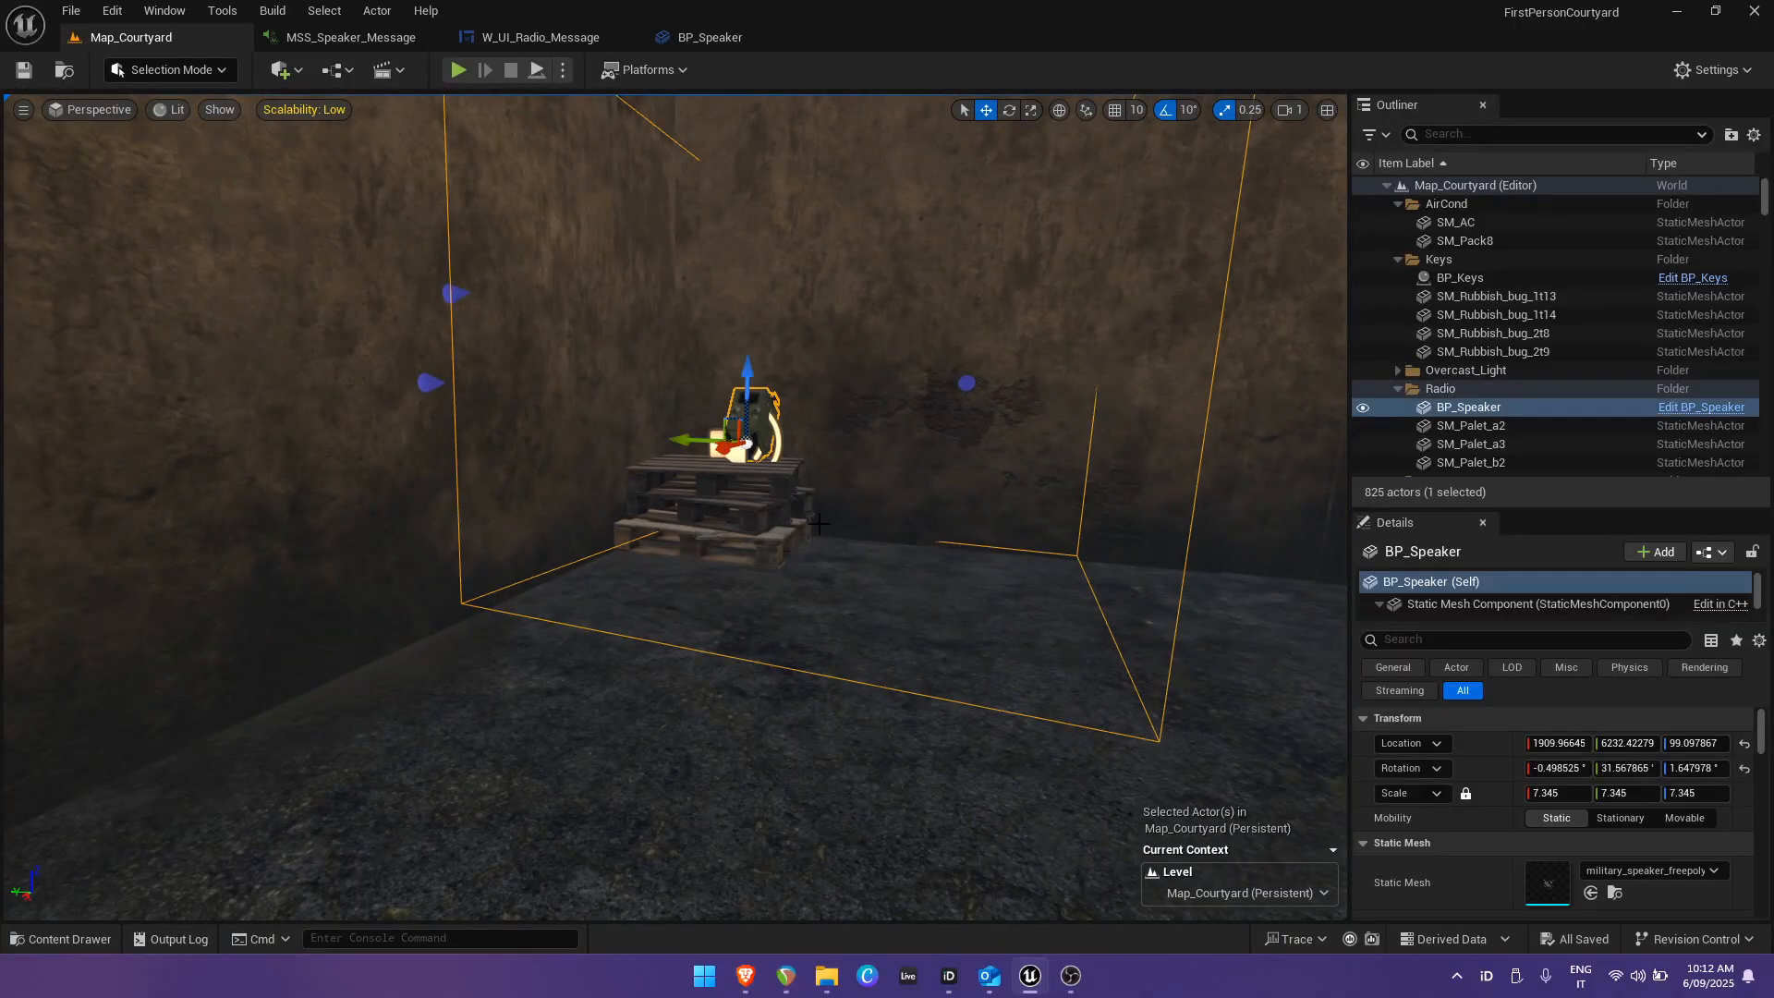
# Preview the MSS_Speaker_Message MetaSound and examine its mono Wave Player and Mono Mixer.
pyautogui.click(367, 35)
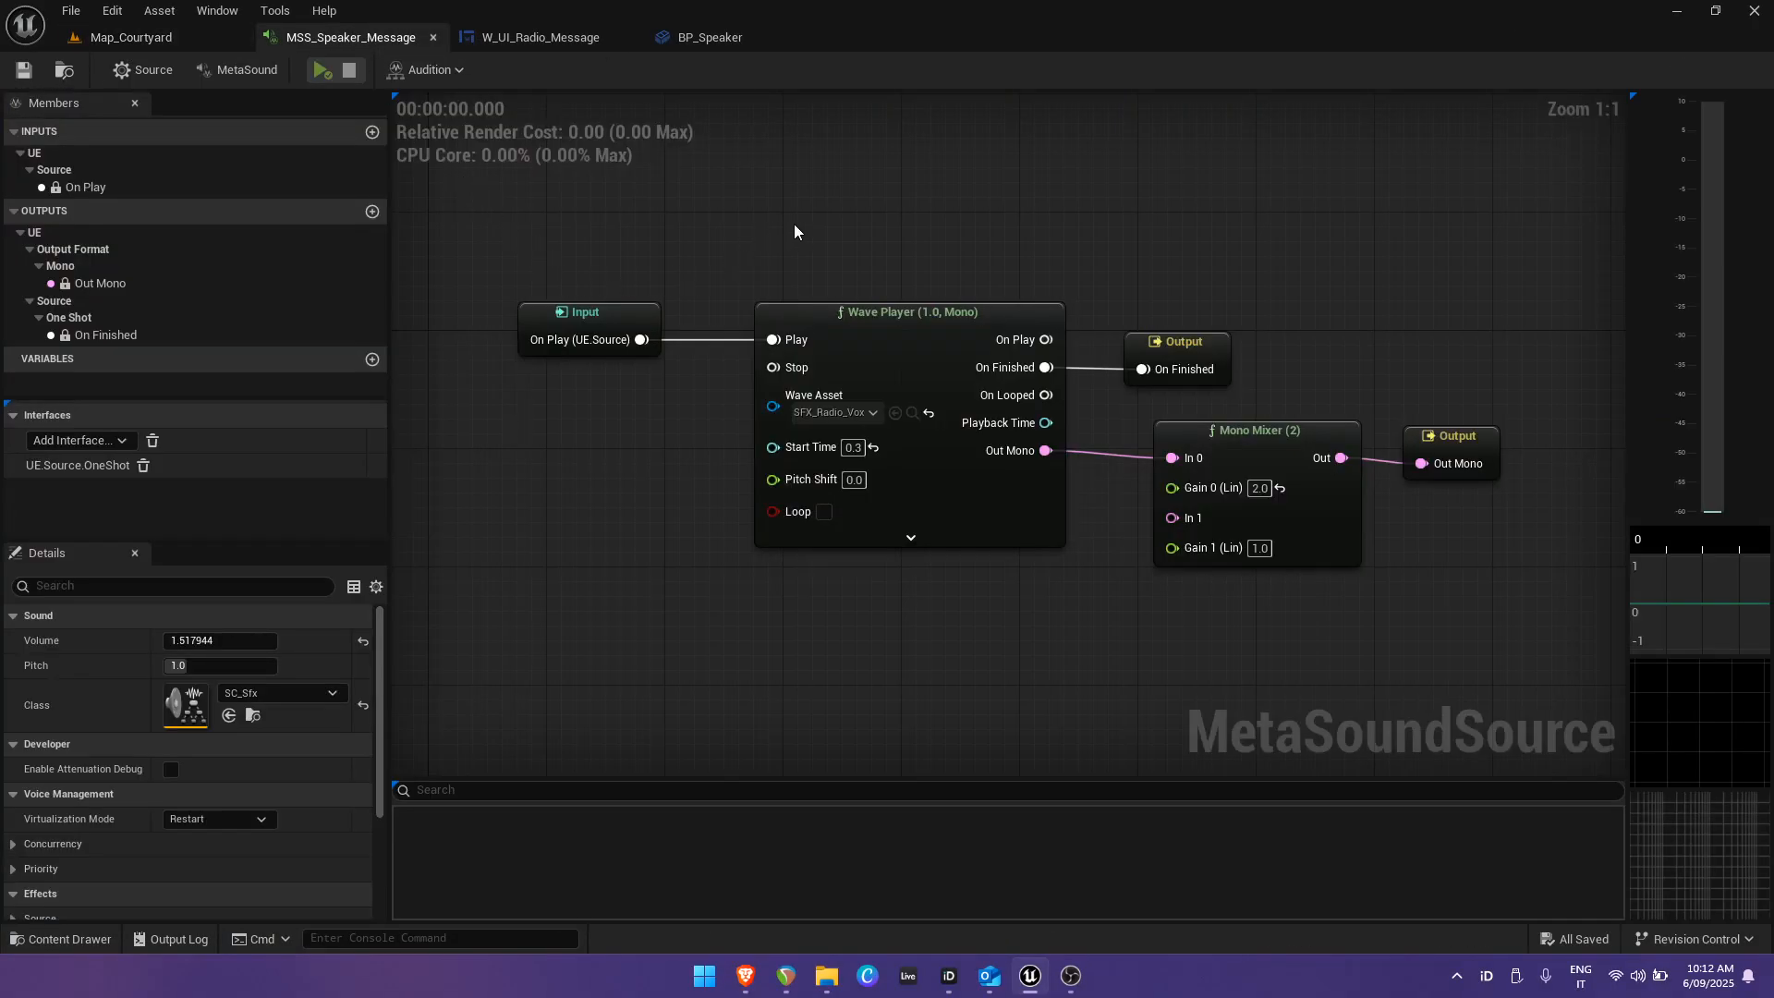
pyautogui.moveTo(734, 223); pyautogui.dragTo(606, 204, button='right')
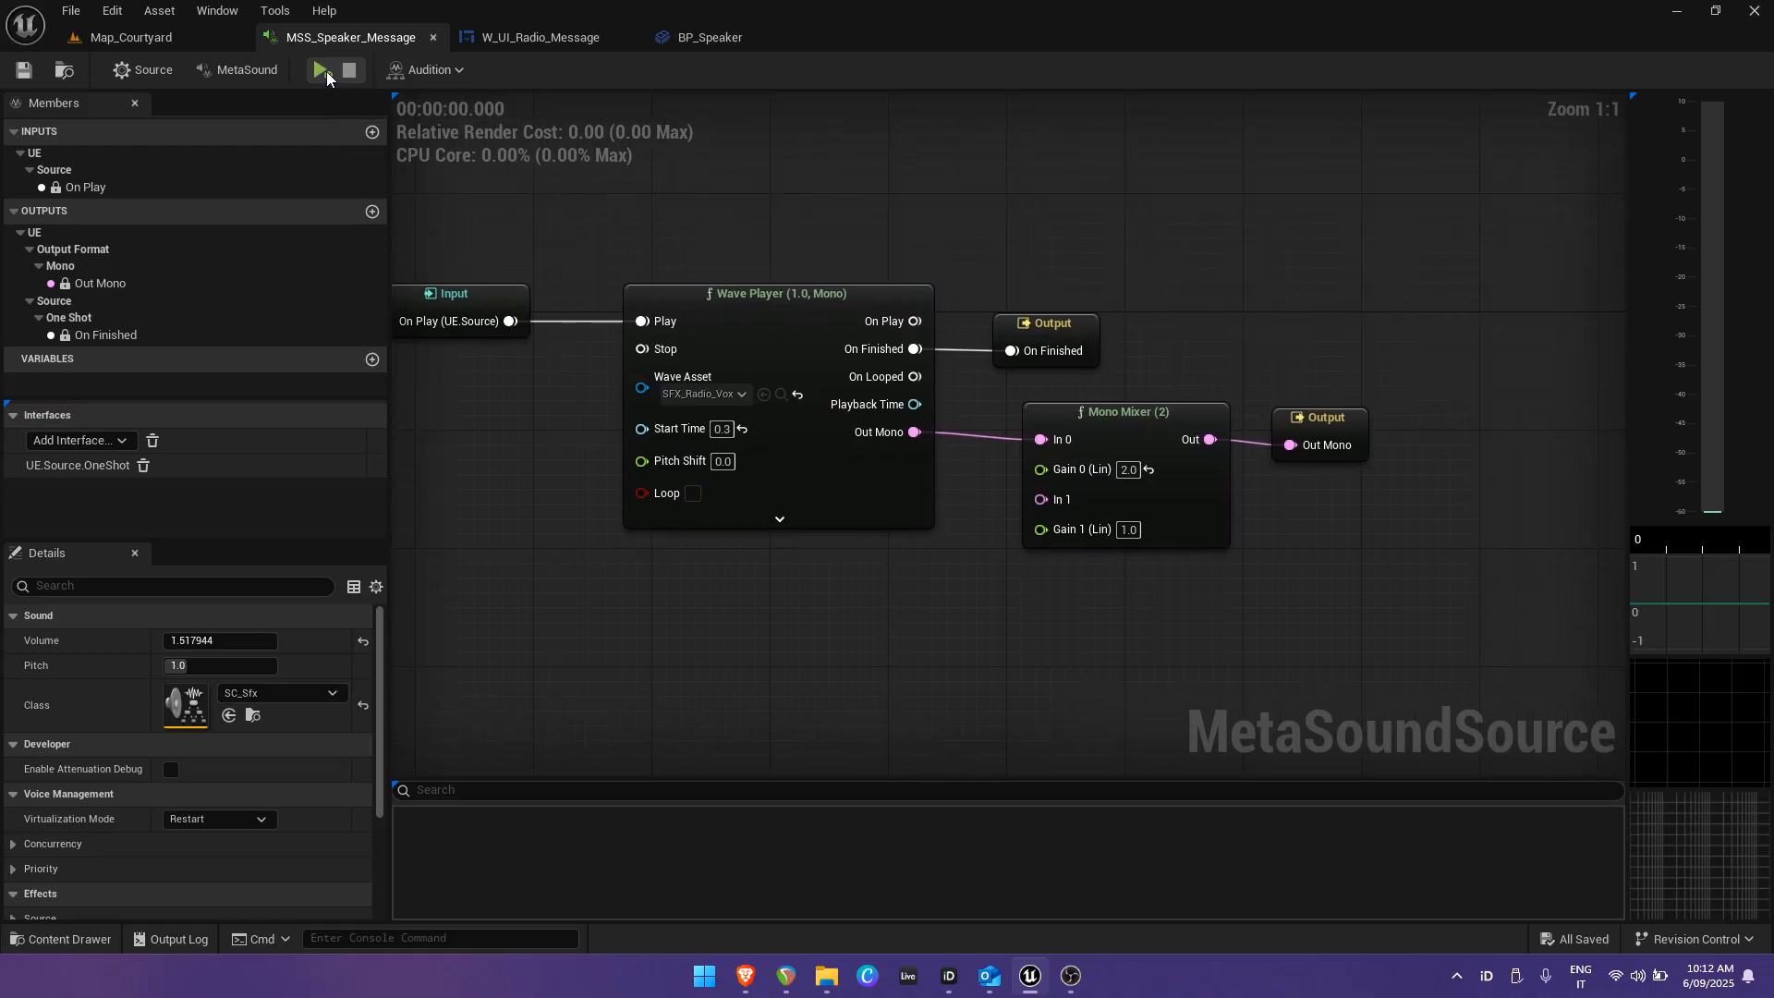
pyautogui.moveTo(536, 242); pyautogui.dragTo(584, 250, button='right')
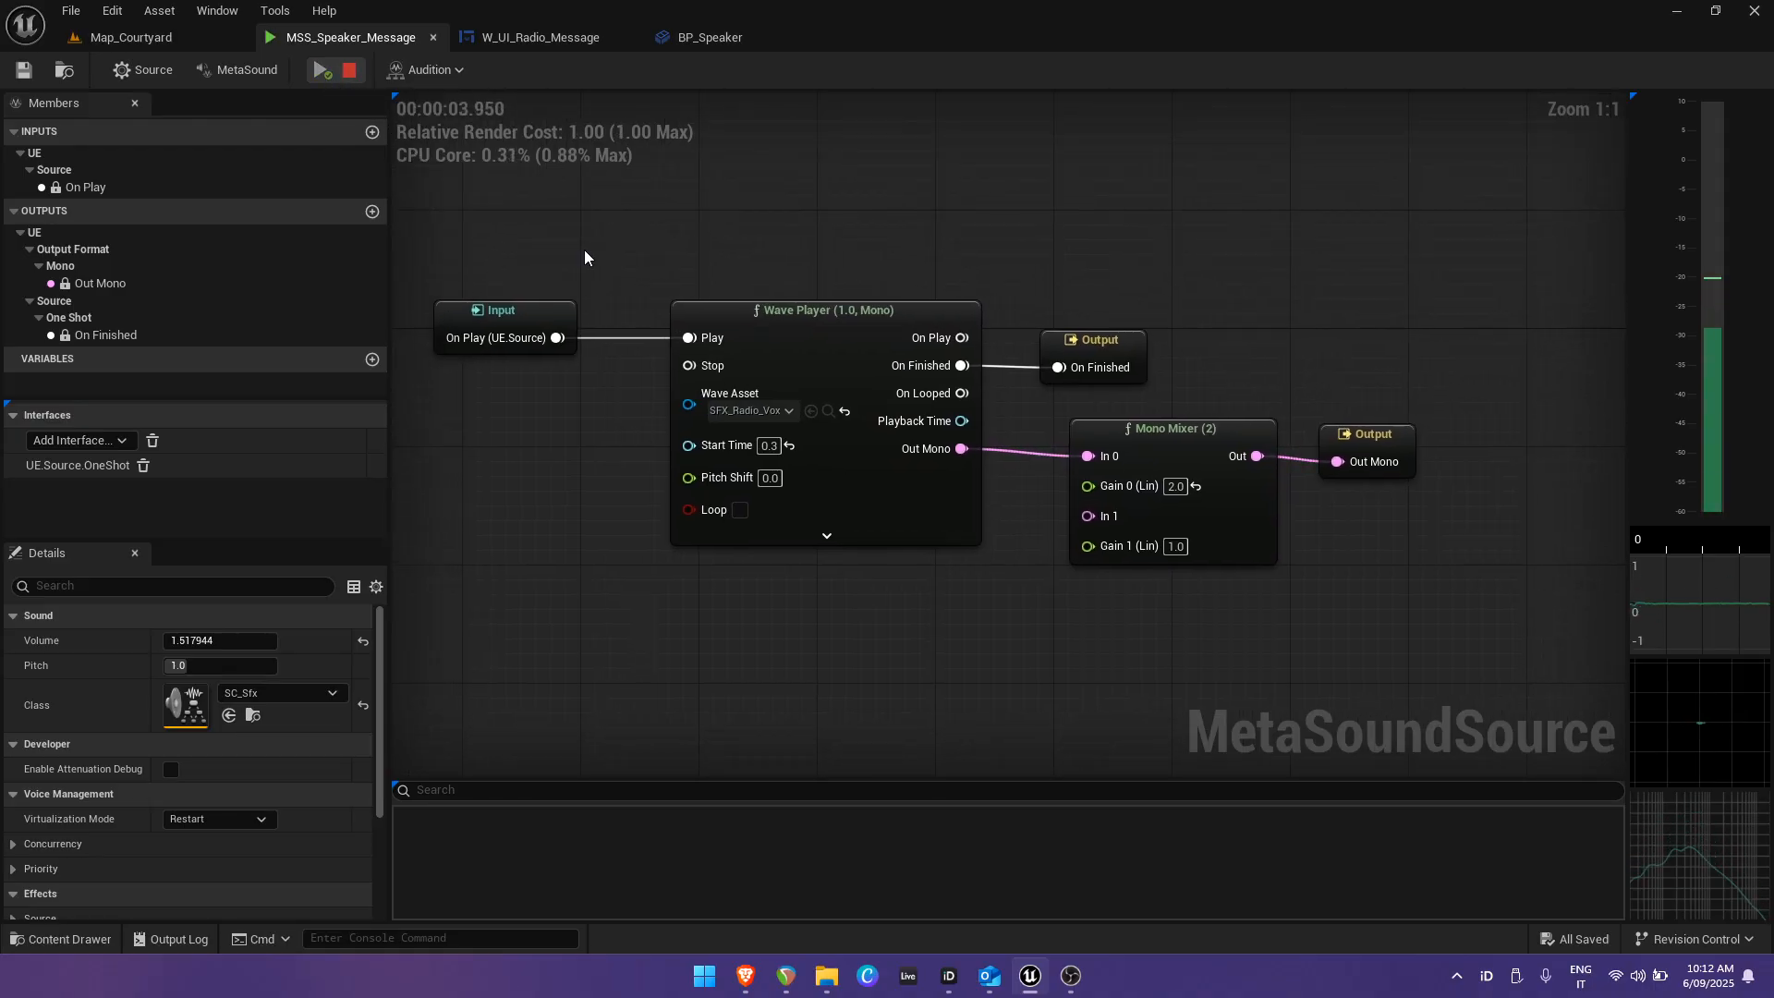
# Show the W_UI_Radio_Message widget and examine the GetVisibility_0 function bound to its text's visibility.
pyautogui.click(541, 37)
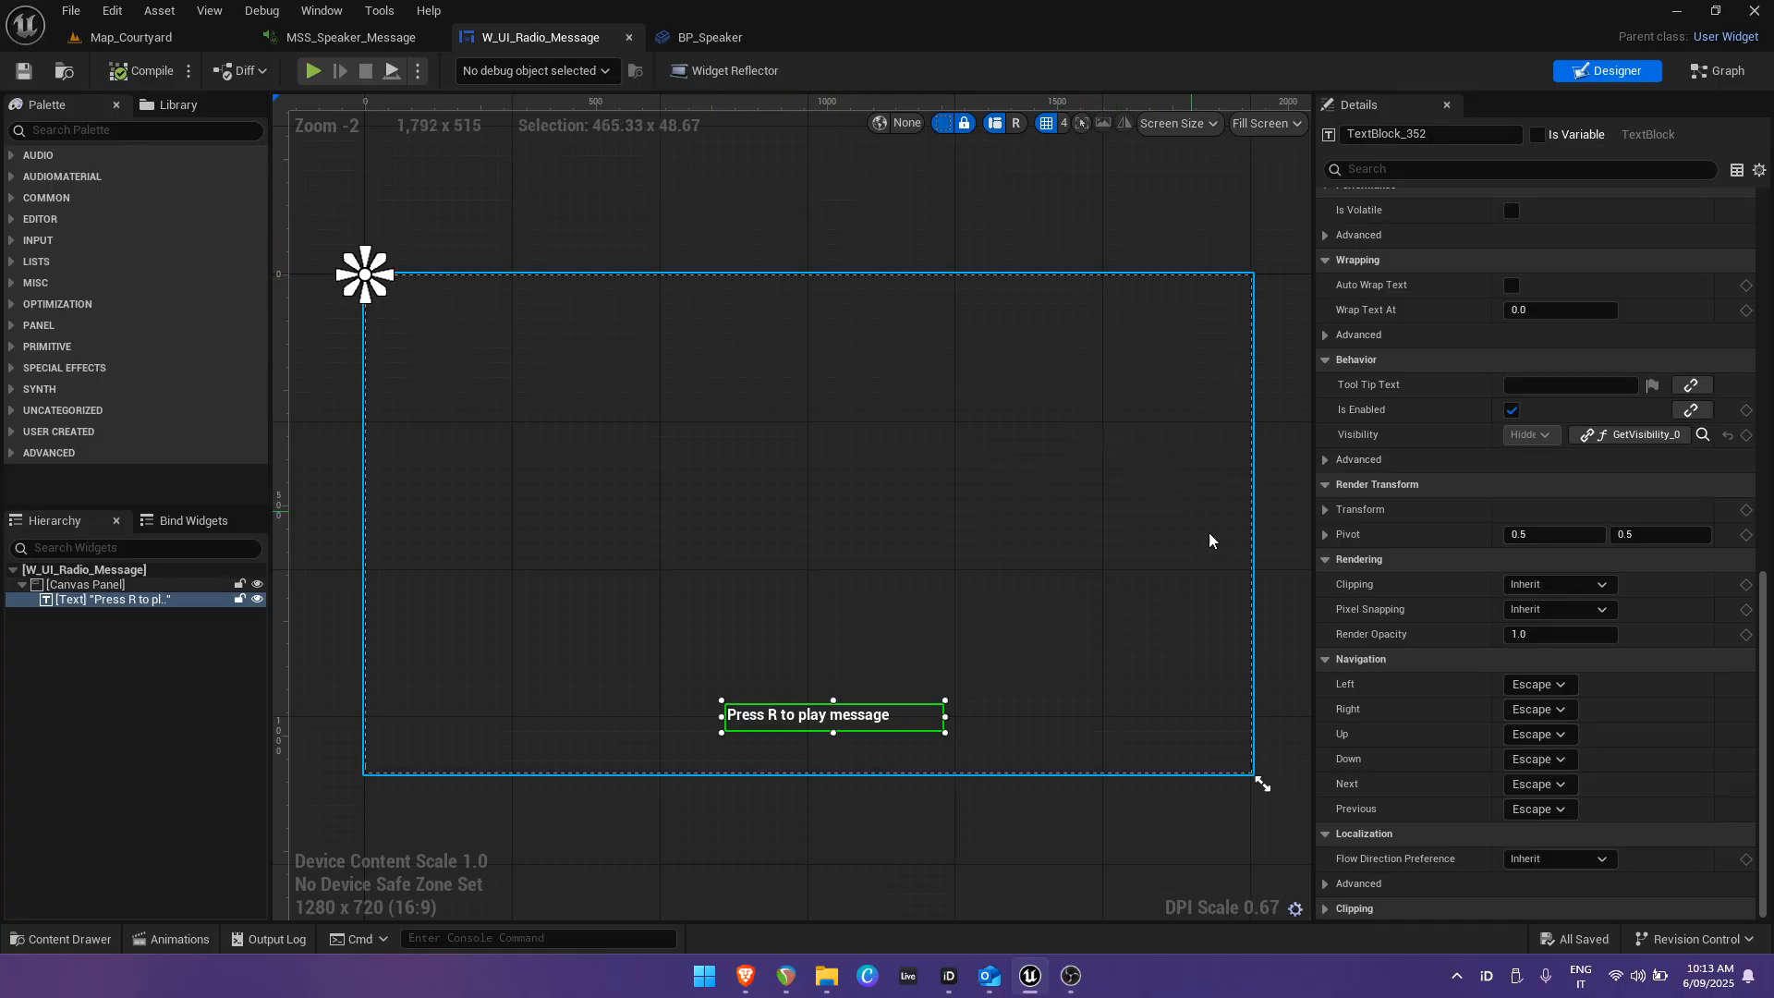
pyautogui.scroll(3, 1423, 653)
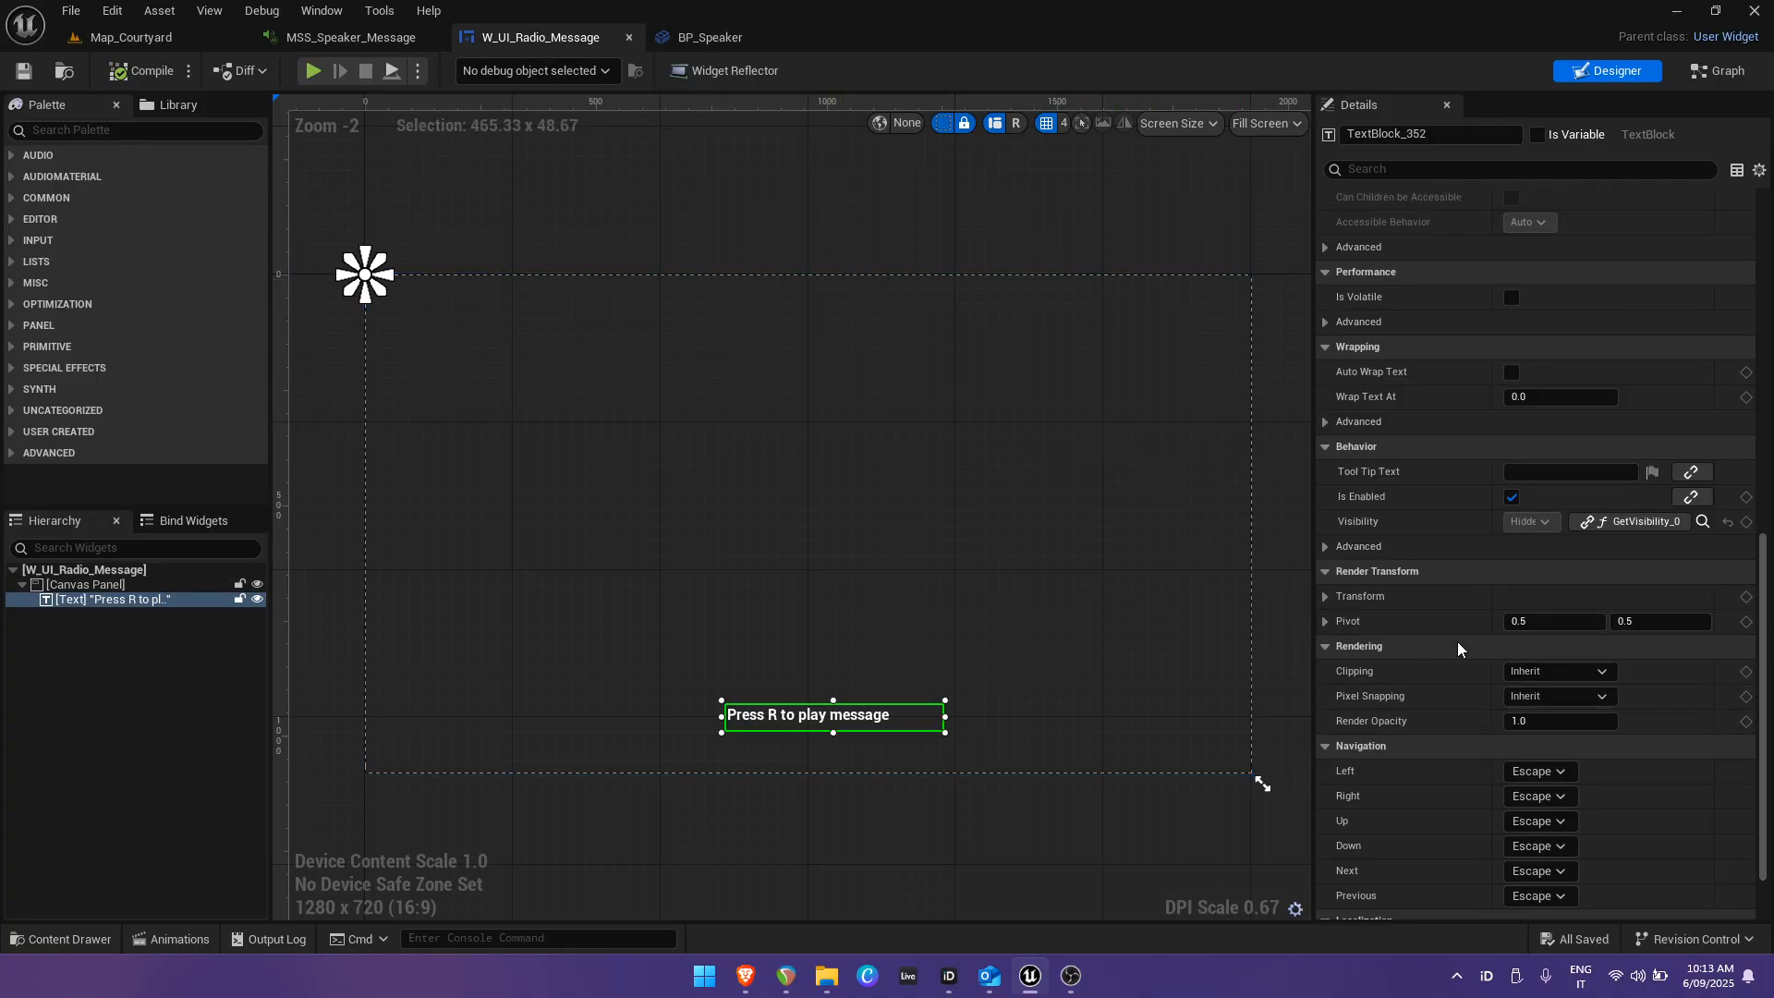
pyautogui.click(1703, 523)
pyautogui.moveTo(659, 473); pyautogui.dragTo(608, 495, button='right')
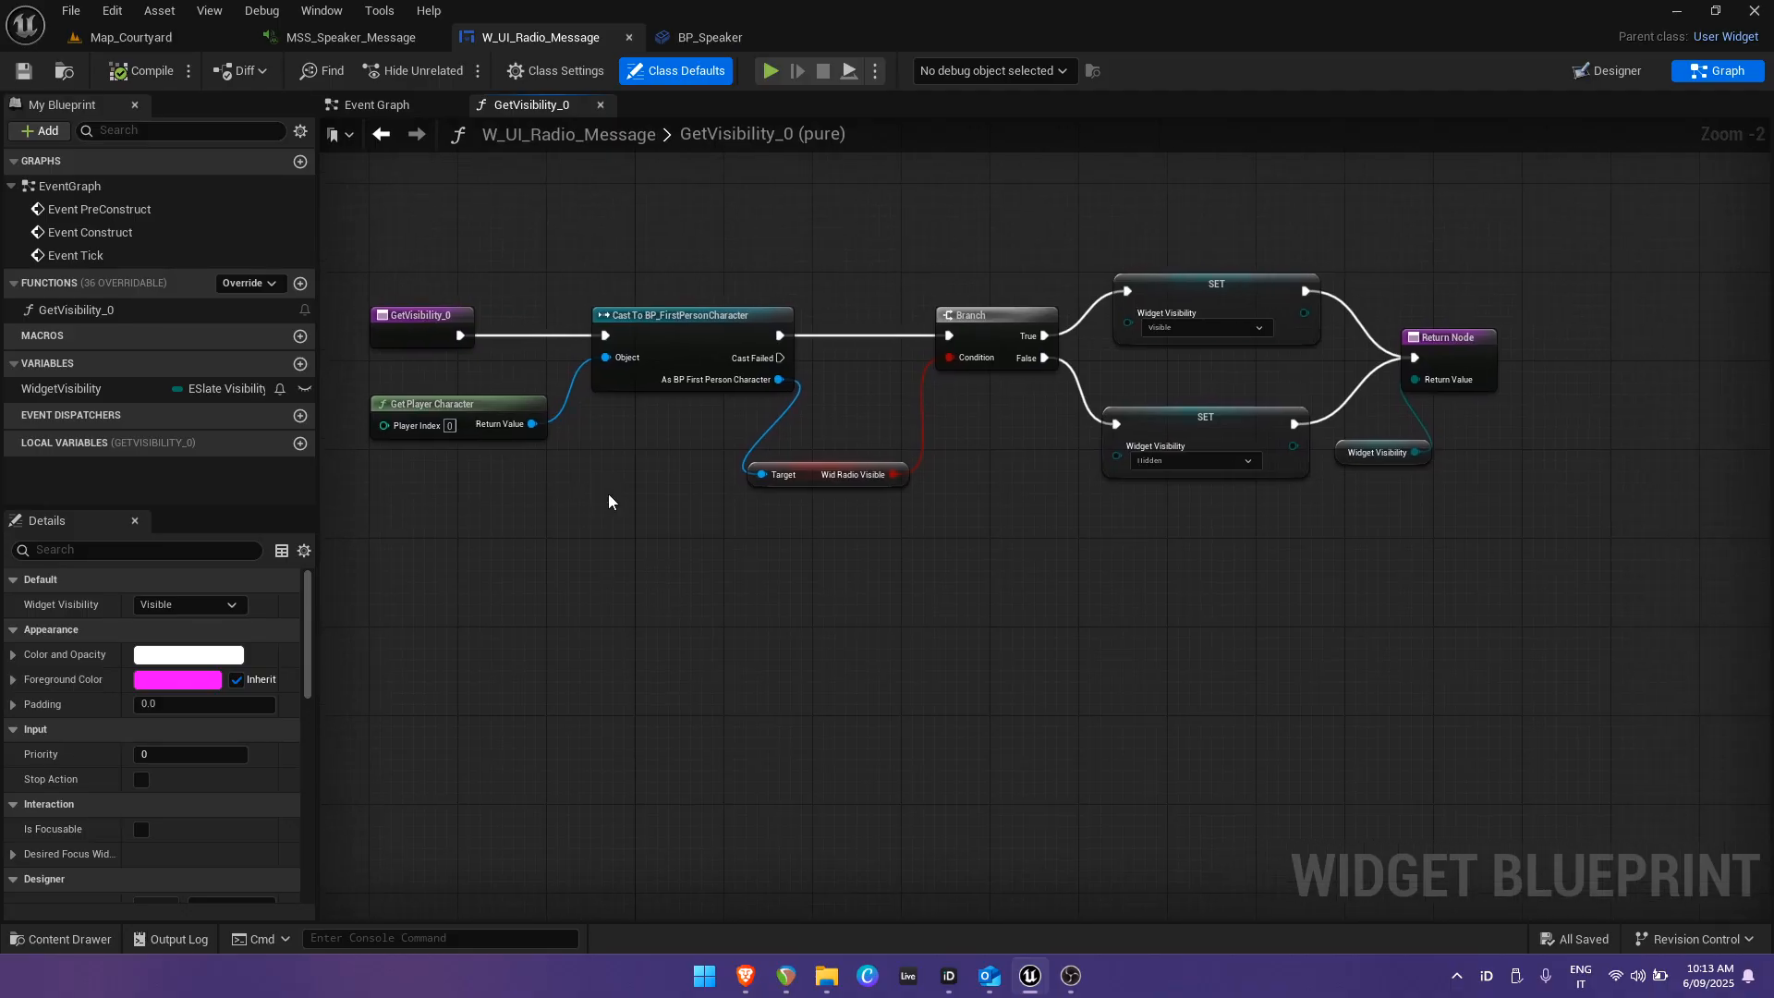
# Examine the node chains in the BP_Speaker Blueprint's event graph.
pyautogui.click(686, 44)
pyautogui.scroll(3, 672, 231)
pyautogui.moveTo(672, 282); pyautogui.dragTo(752, 479, button='right')
pyautogui.moveTo(772, 591); pyautogui.dragTo(791, 497, button='right')
pyautogui.moveTo(706, 633); pyautogui.dragTo(951, 270, button='right')
pyautogui.moveTo(1136, 657); pyautogui.dragTo(898, 570, button='right')
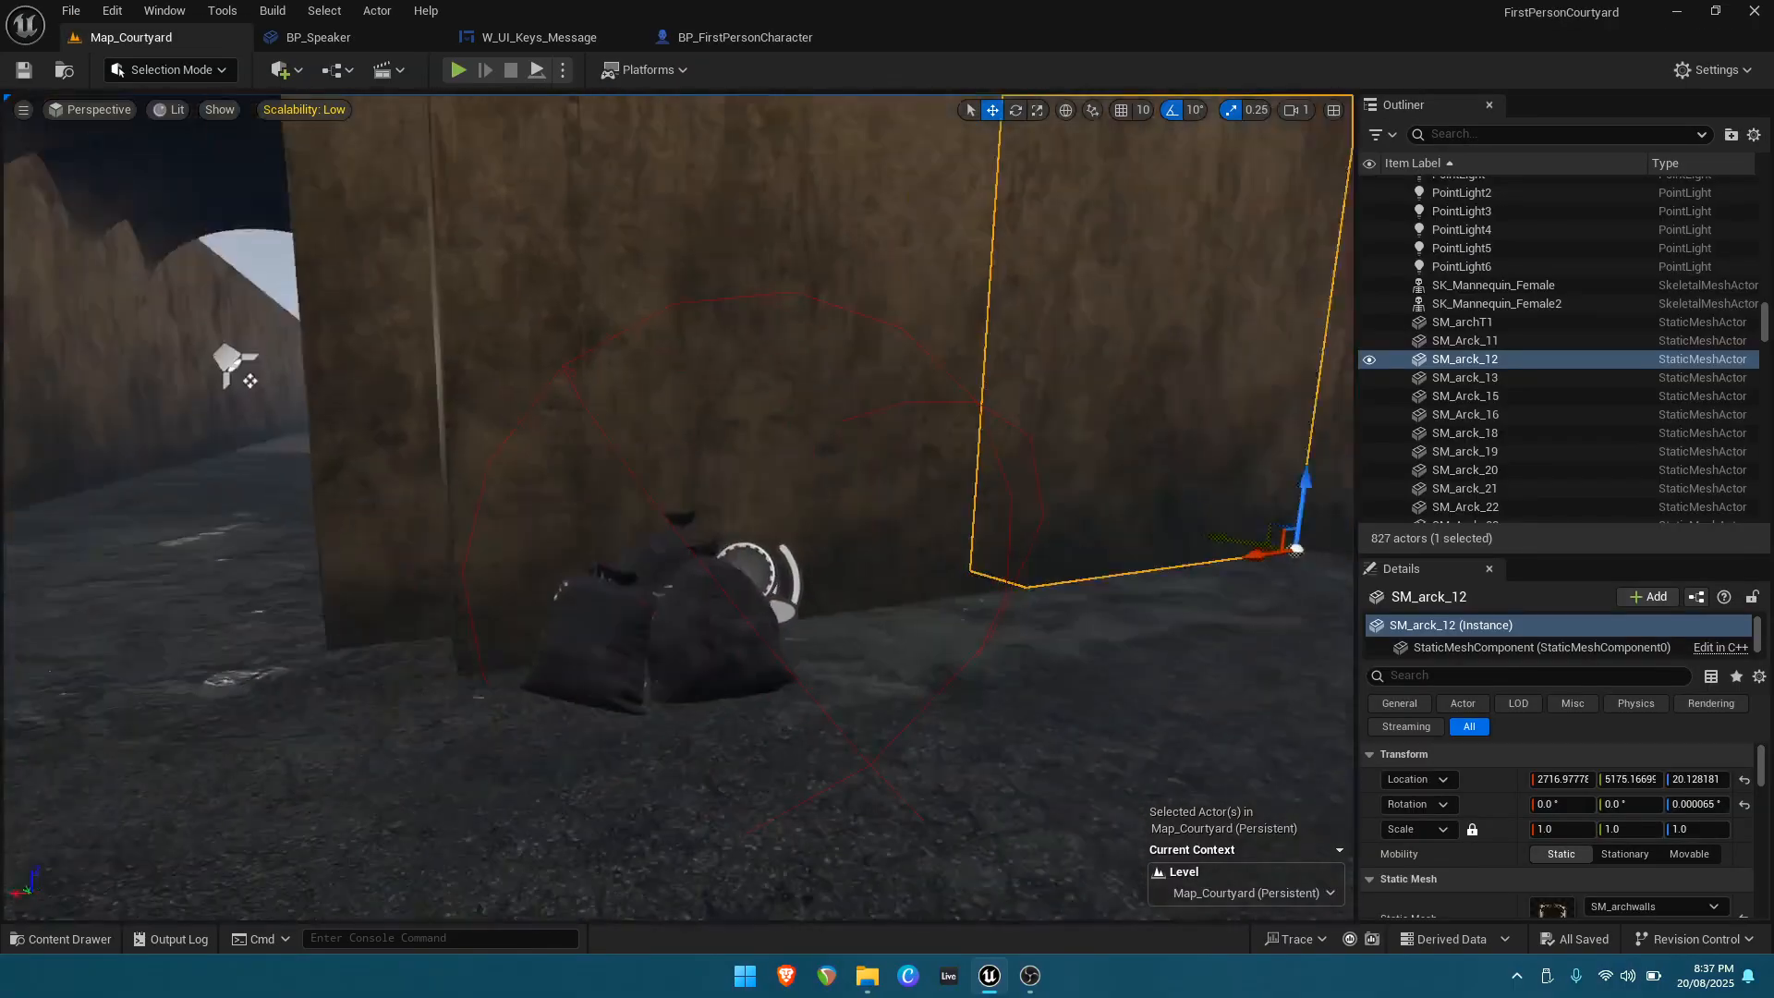
# Locate the keys beside the rubbish bags and examine the BP_Keys event graph down to the Destroy Item event.
pyautogui.moveTo(662, 600)
pyautogui.mouseDown(button='right')
pyautogui.moveTo(773, 591)
pyautogui.moveTo(609, 605)
pyautogui.moveTo(662, 601)
pyautogui.mouseUp(button='right')
pyautogui.click(559, 552)
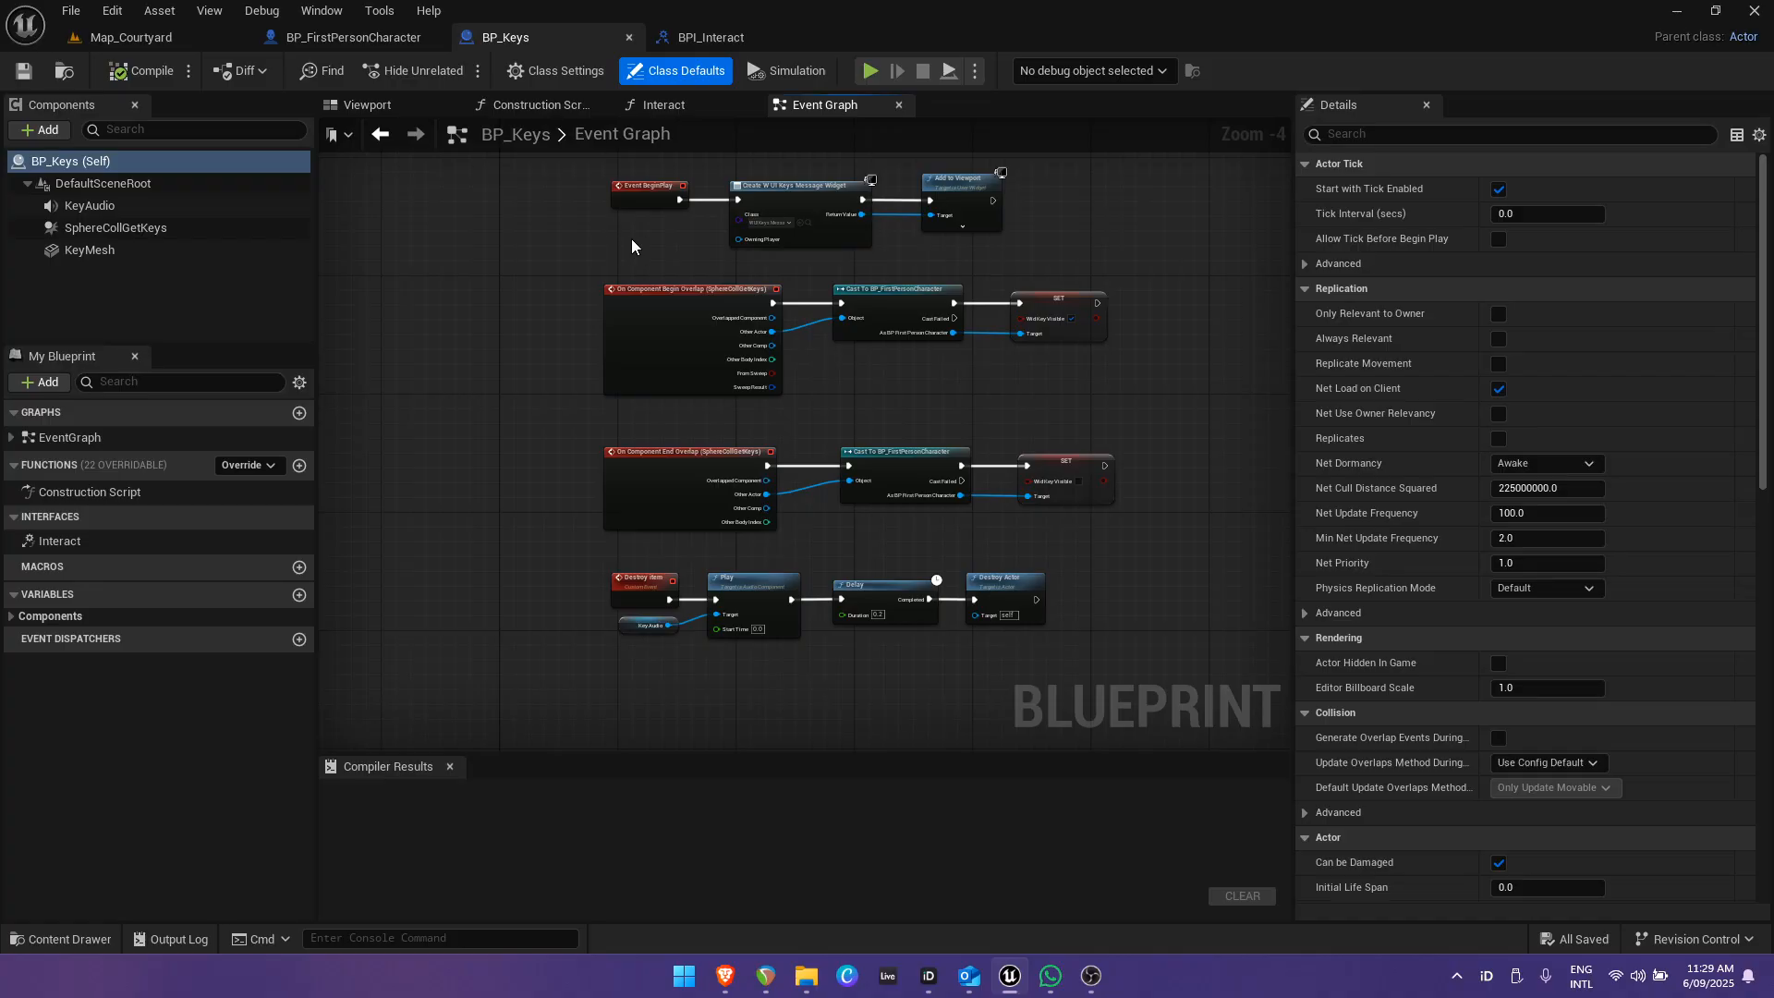
pyautogui.scroll(2, 630, 238)
pyautogui.moveTo(617, 312); pyautogui.dragTo(610, 237, button='right')
pyautogui.moveTo(848, 471); pyautogui.dragTo(810, 278, button='right')
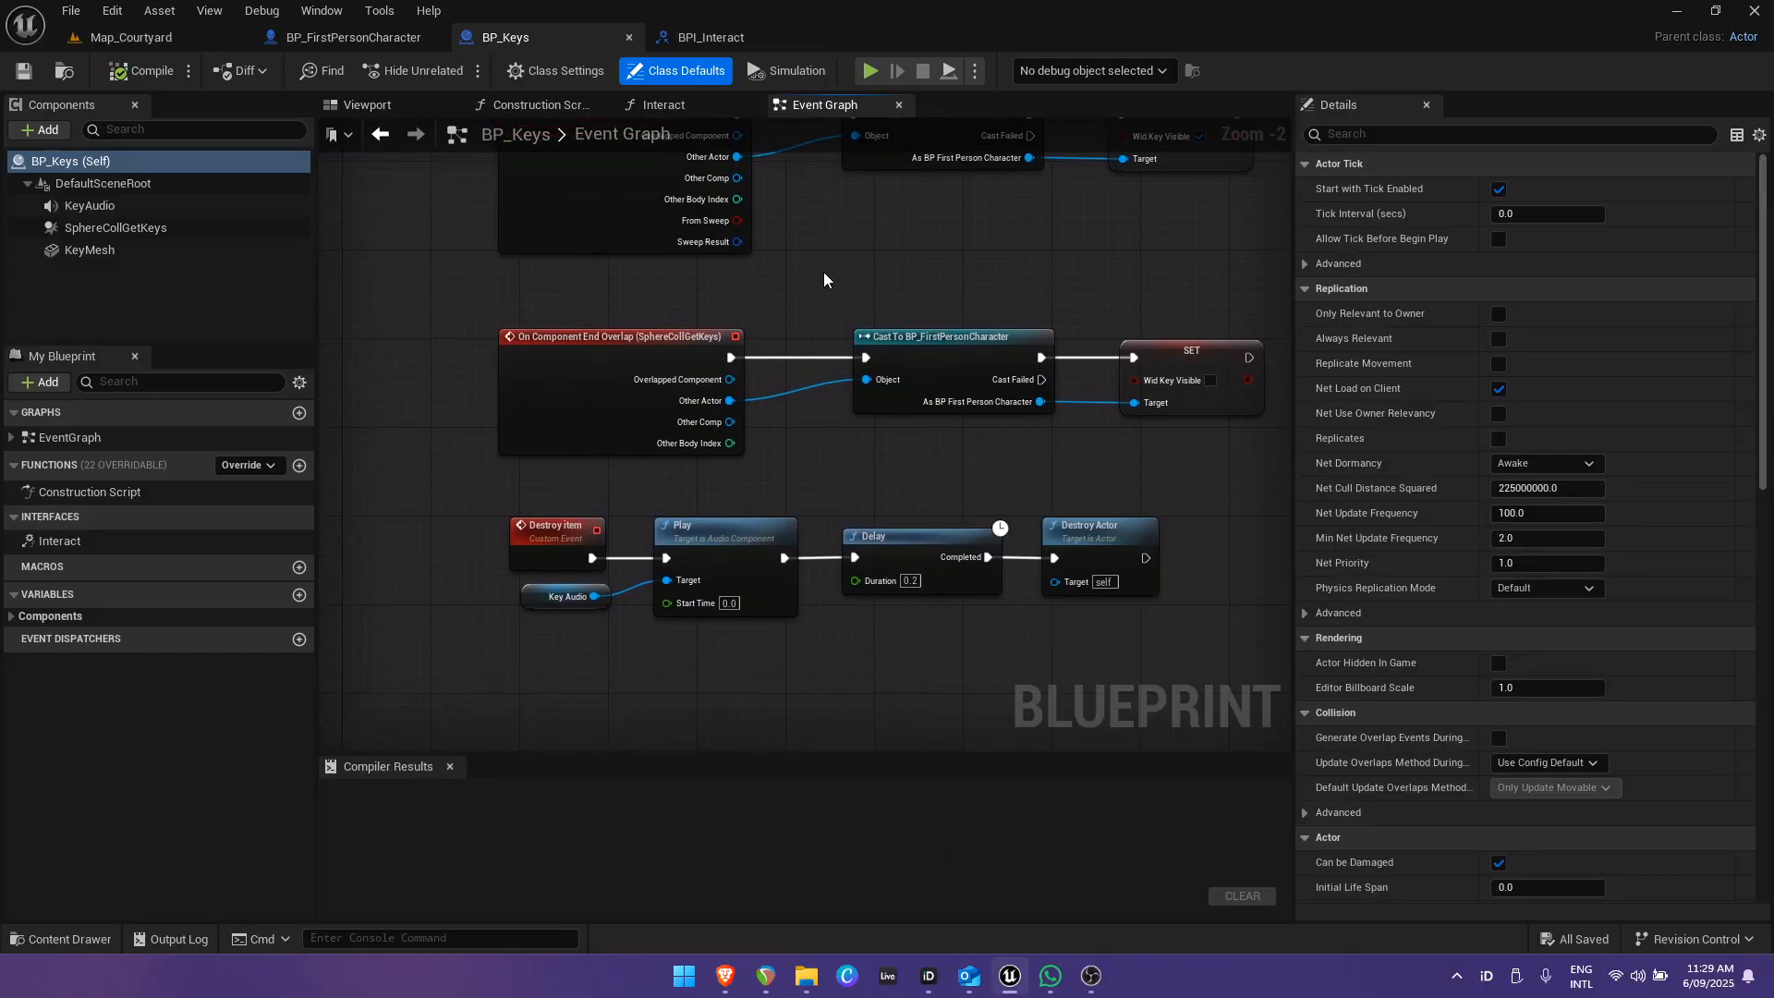
# Show the BP_Keys class settings with the BPI Interact interface and open its Interact function.
pyautogui.click(565, 71)
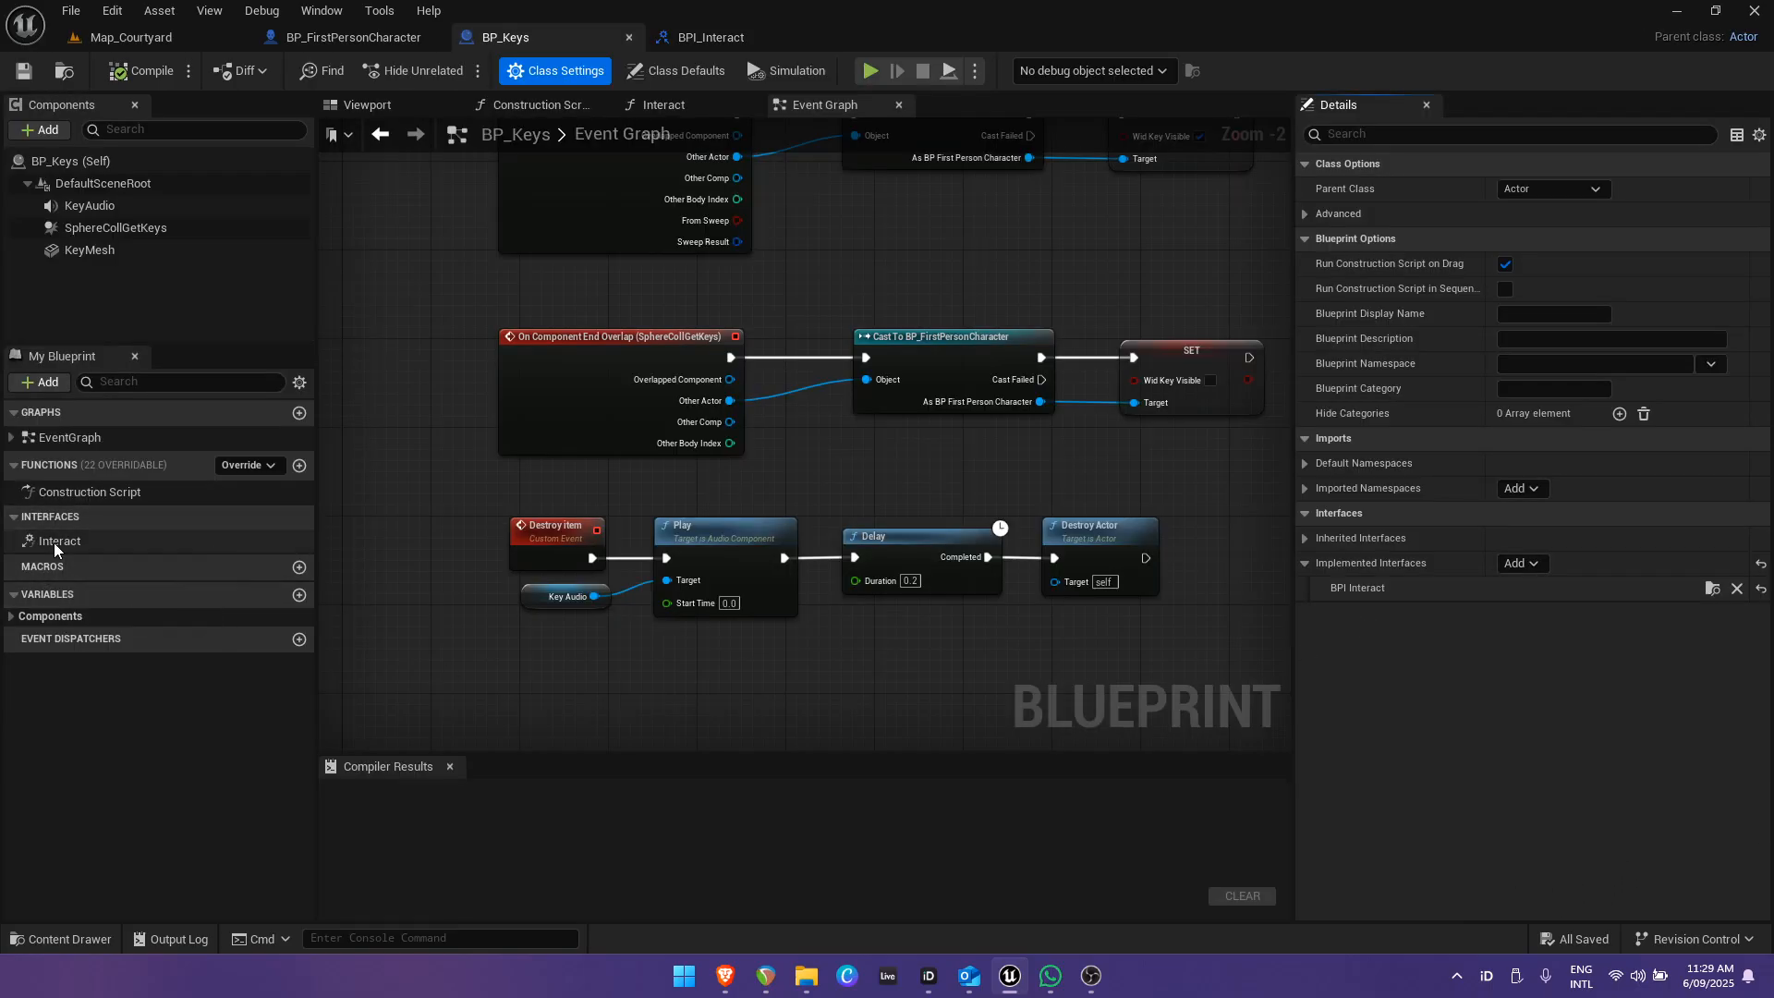
pyautogui.doubleClick(60, 541)
pyautogui.moveTo(690, 341); pyautogui.dragTo(693, 281, button='right')
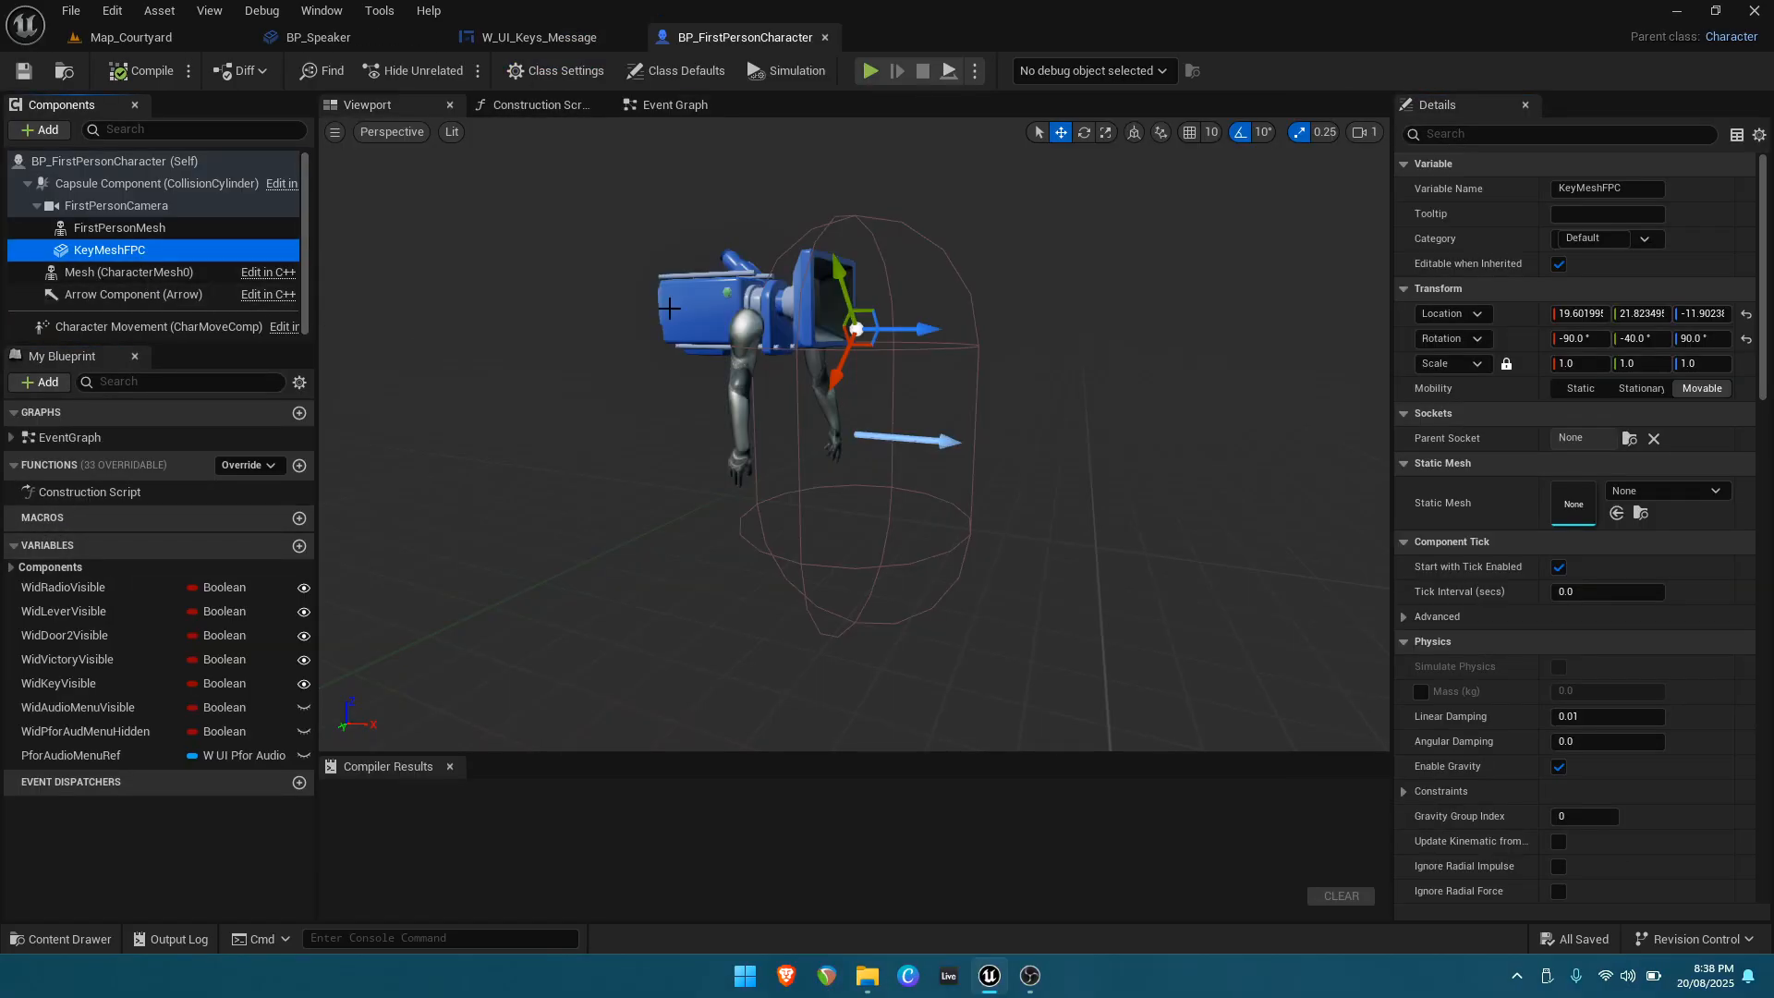
# Examine the KeyMeshFPC component of BP_FirstPersonCharacter and follow its Collect the Key graph through Interact and Set Static Mesh.
pyautogui.moveTo(912, 389); pyautogui.dragTo(656, 377, button='right')
pyautogui.press('d')
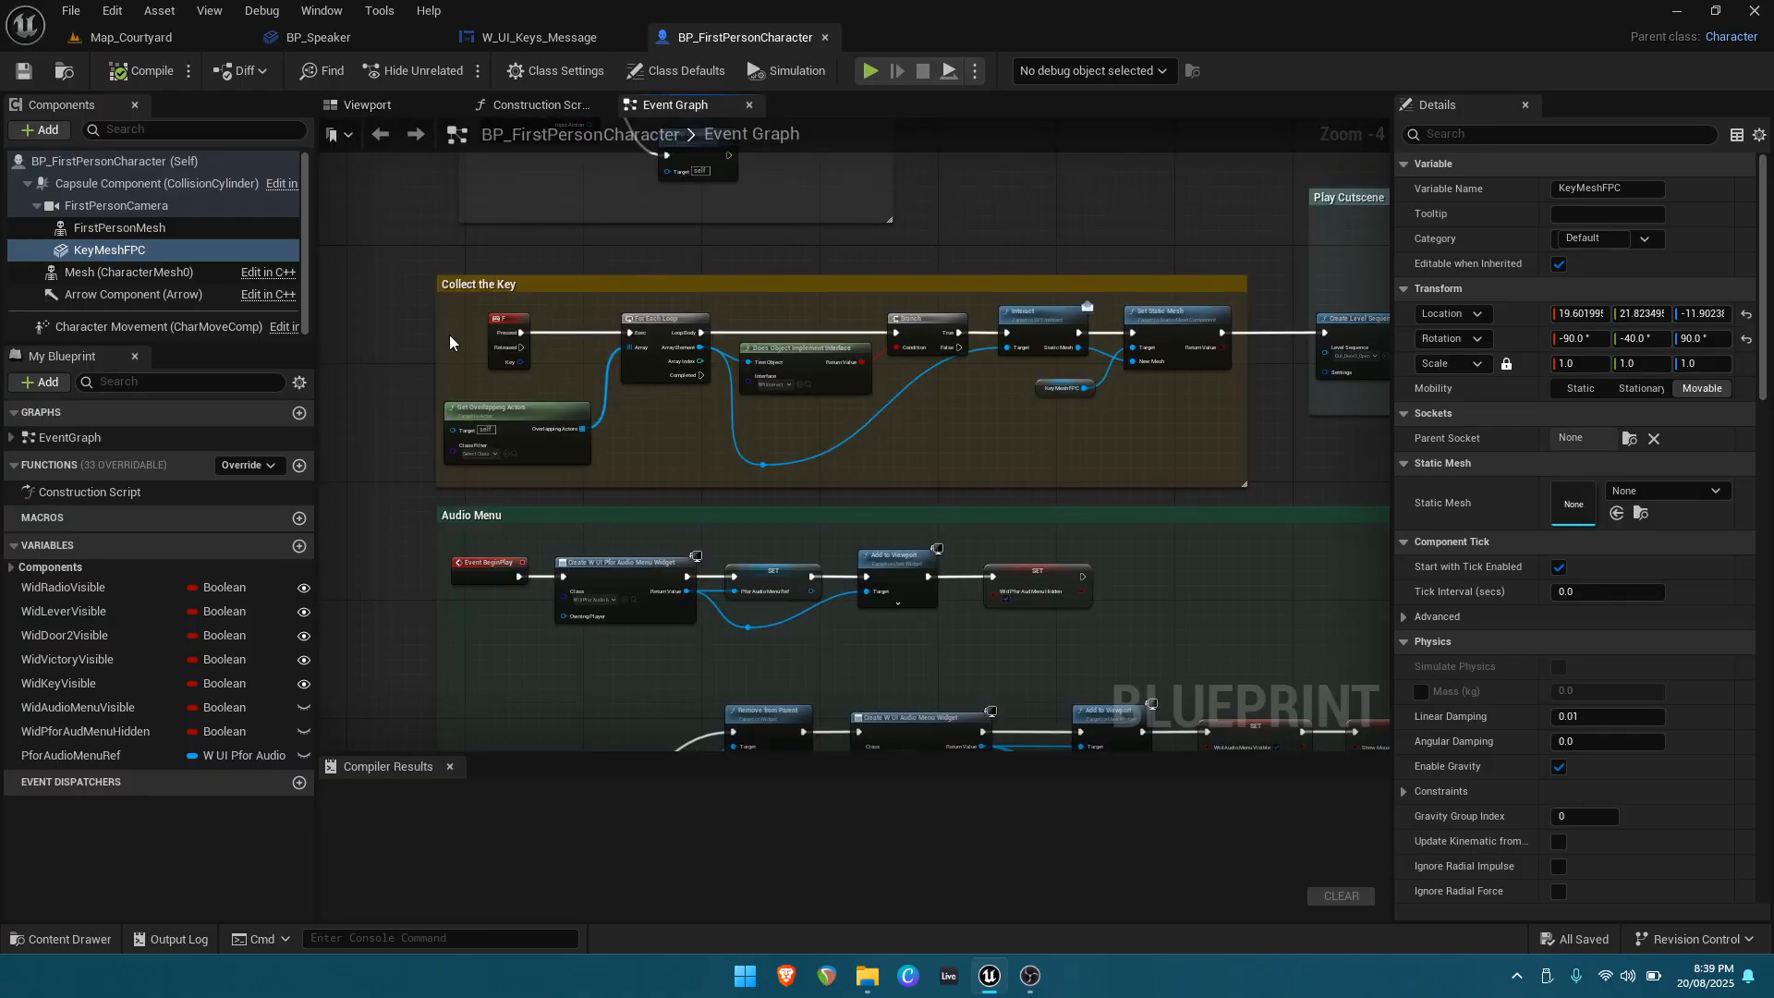
pyautogui.scroll(1, 449, 335)
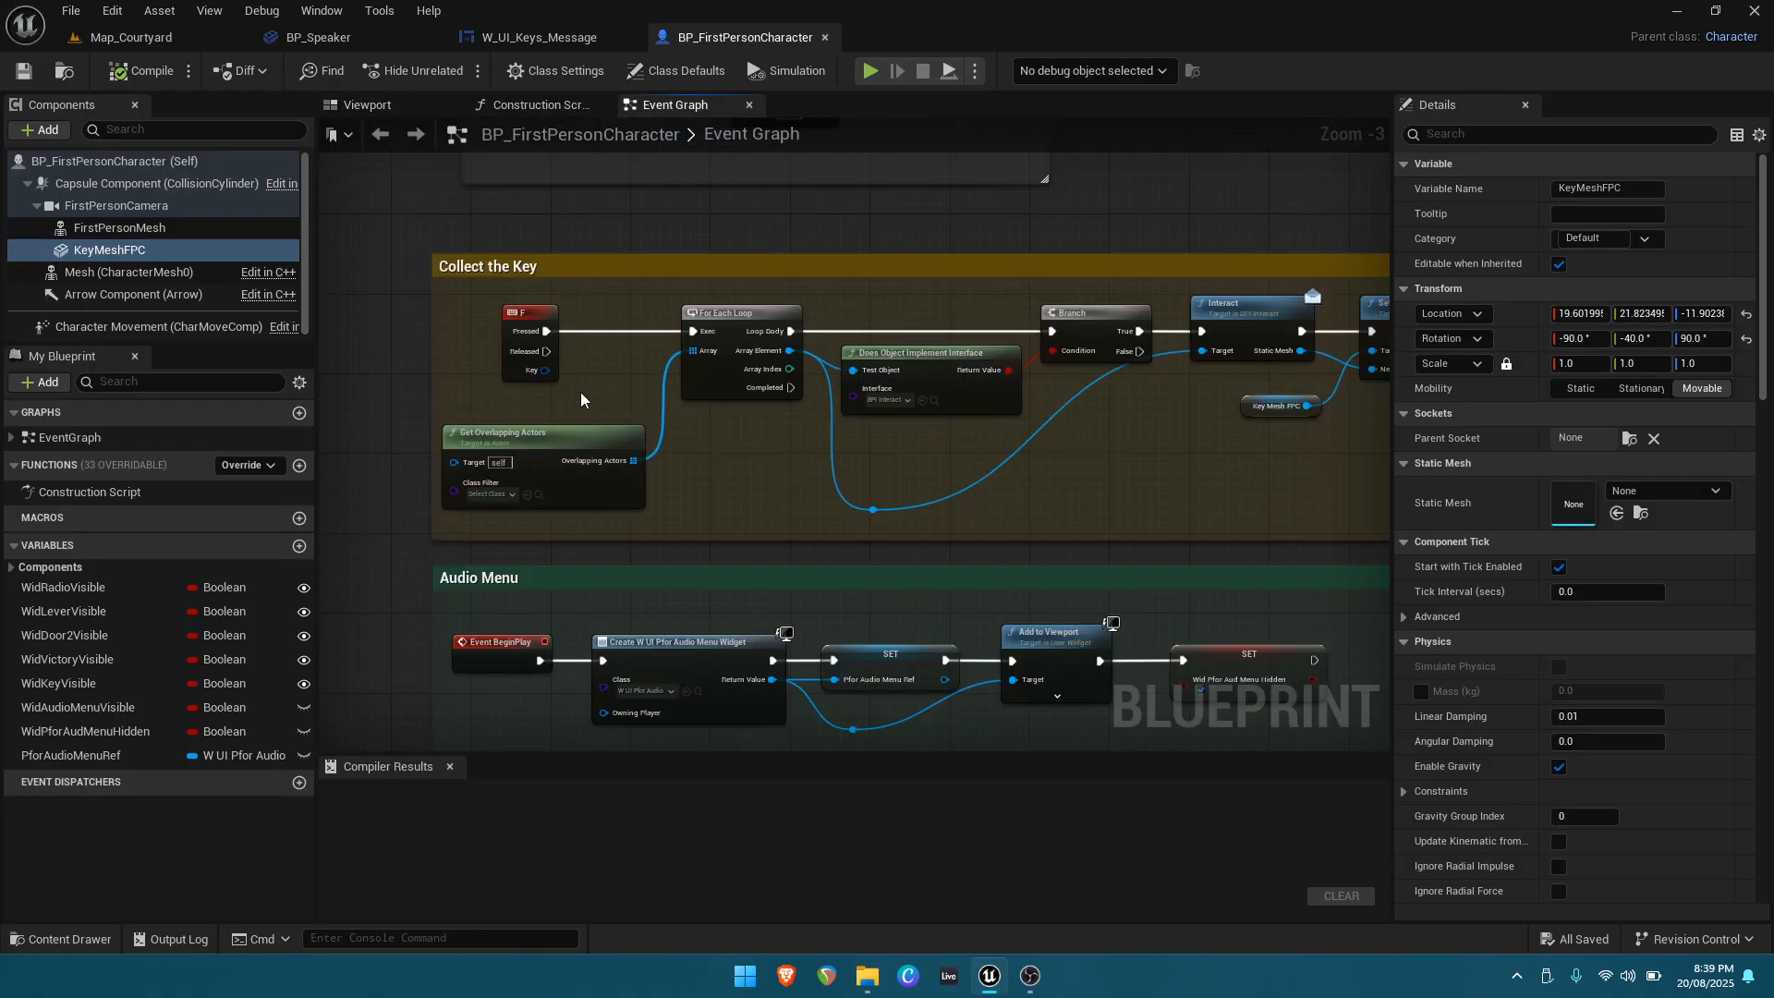
pyautogui.moveTo(580, 392); pyautogui.dragTo(554, 460, button='right')
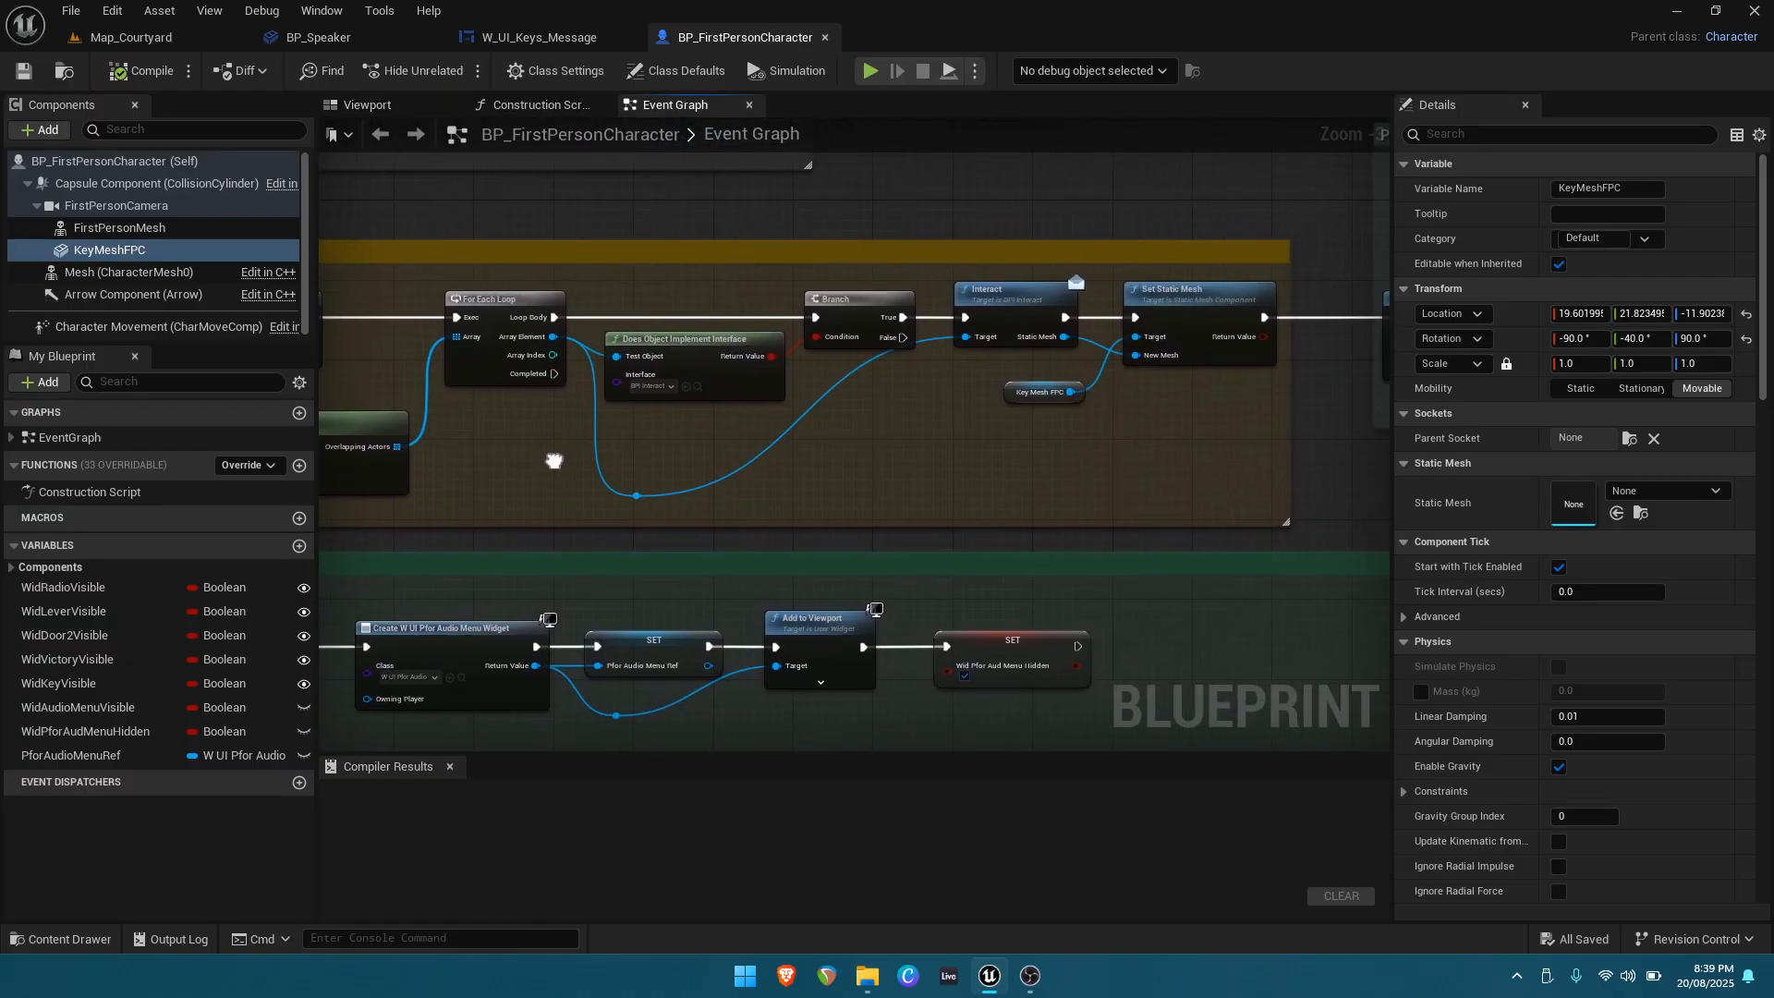
pyautogui.moveTo(872, 481); pyautogui.dragTo(596, 471, button='right')
pyautogui.moveTo(979, 452); pyautogui.dragTo(618, 513, button='right')
pyautogui.moveTo(922, 528); pyautogui.dragTo(614, 514, button='right')
pyautogui.moveTo(797, 516); pyautogui.dragTo(600, 522, button='right')
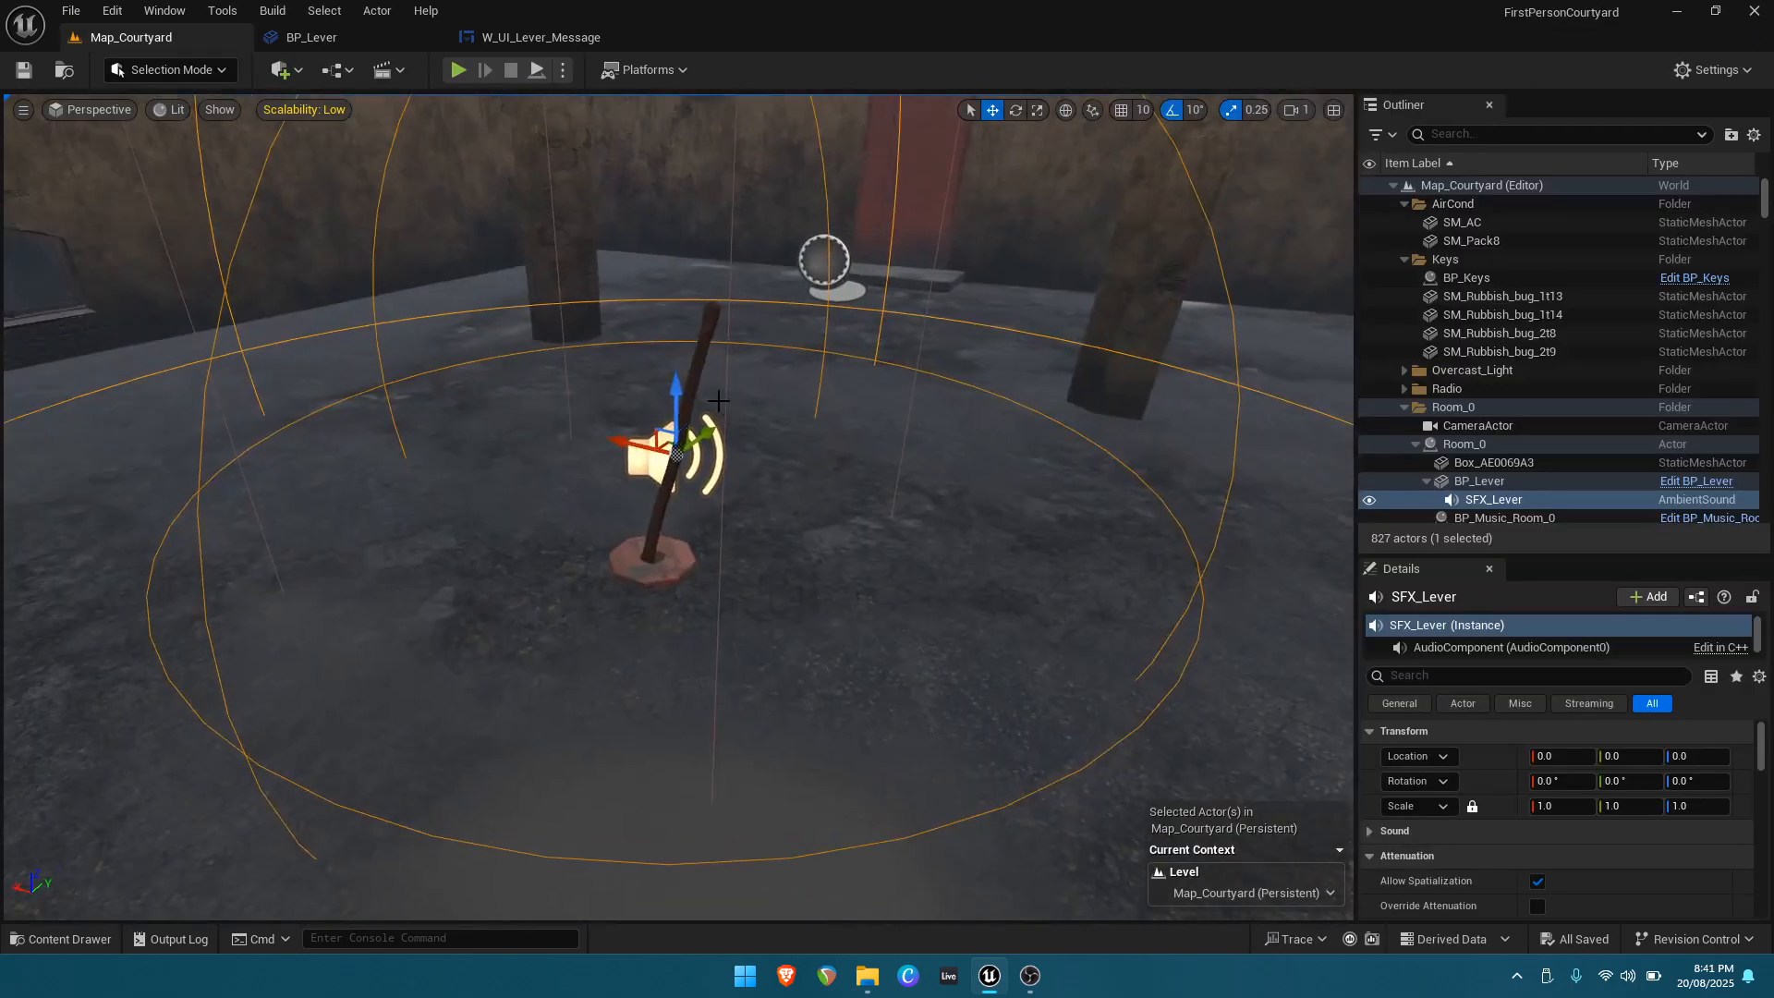
# Select the lever in the level and examine the Event BeginPlay chain of BP_Lever and its W_UI_Lever_Message widget.
pyautogui.click(686, 393)
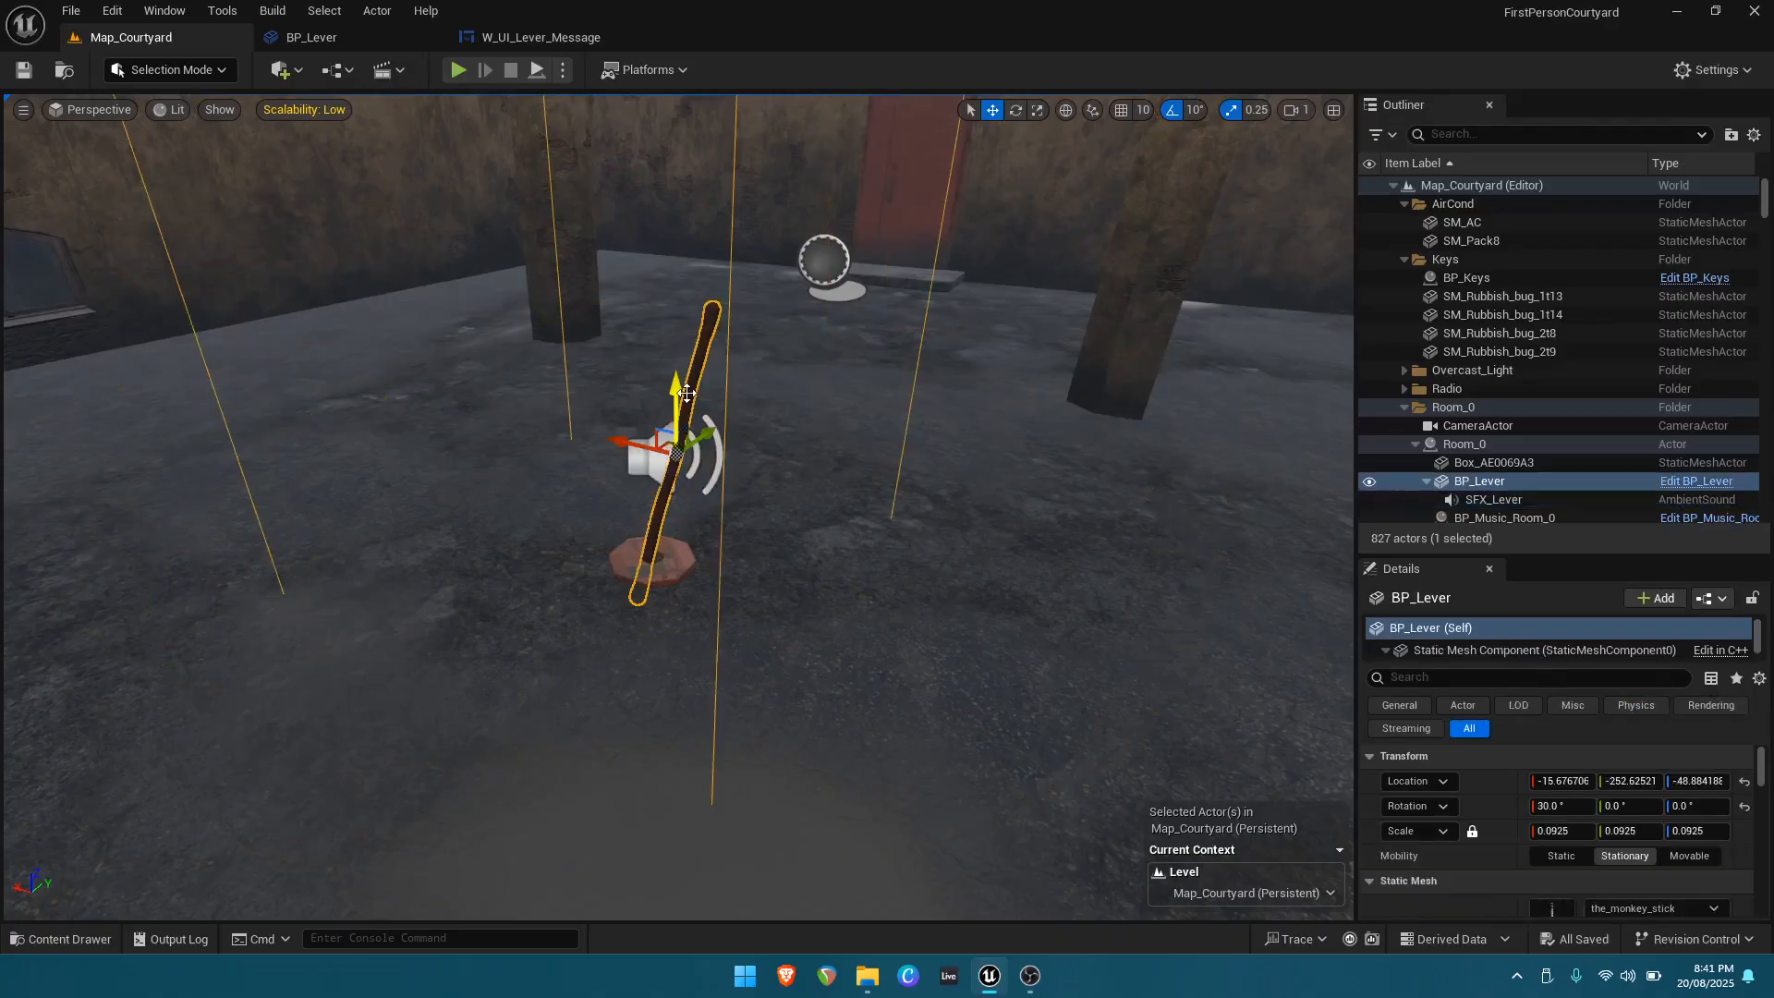
pyautogui.click(343, 44)
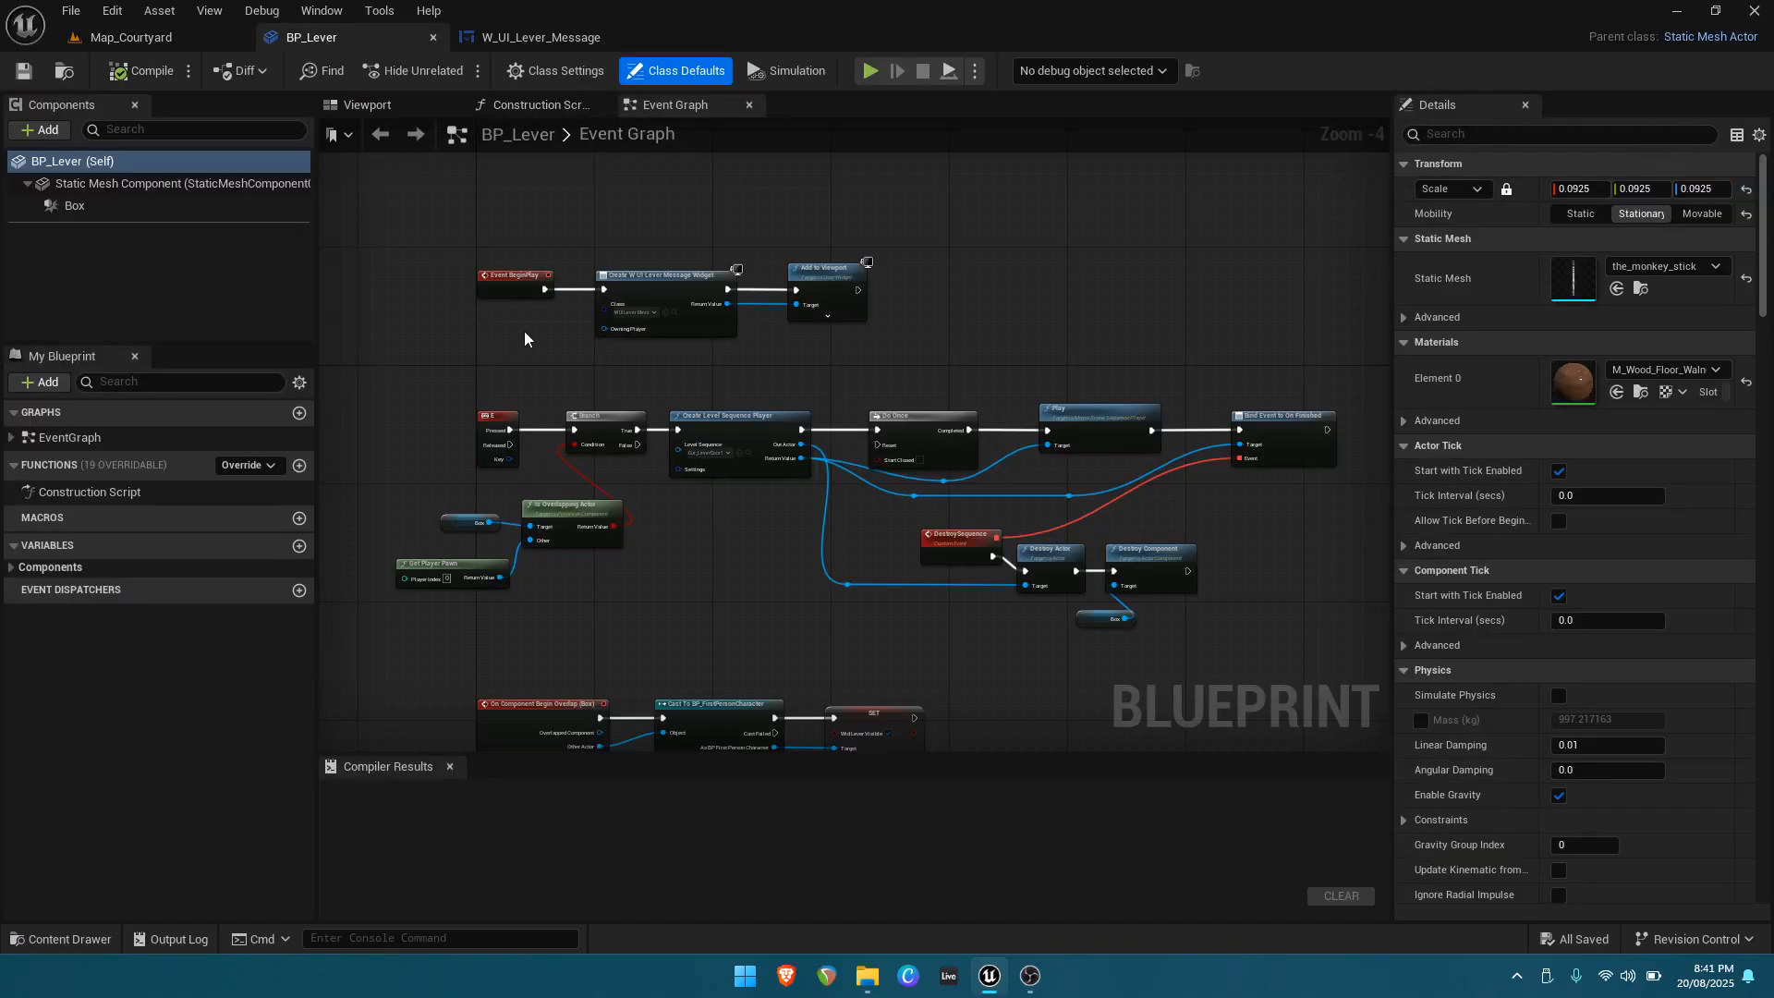
pyautogui.scroll(5, 527, 289)
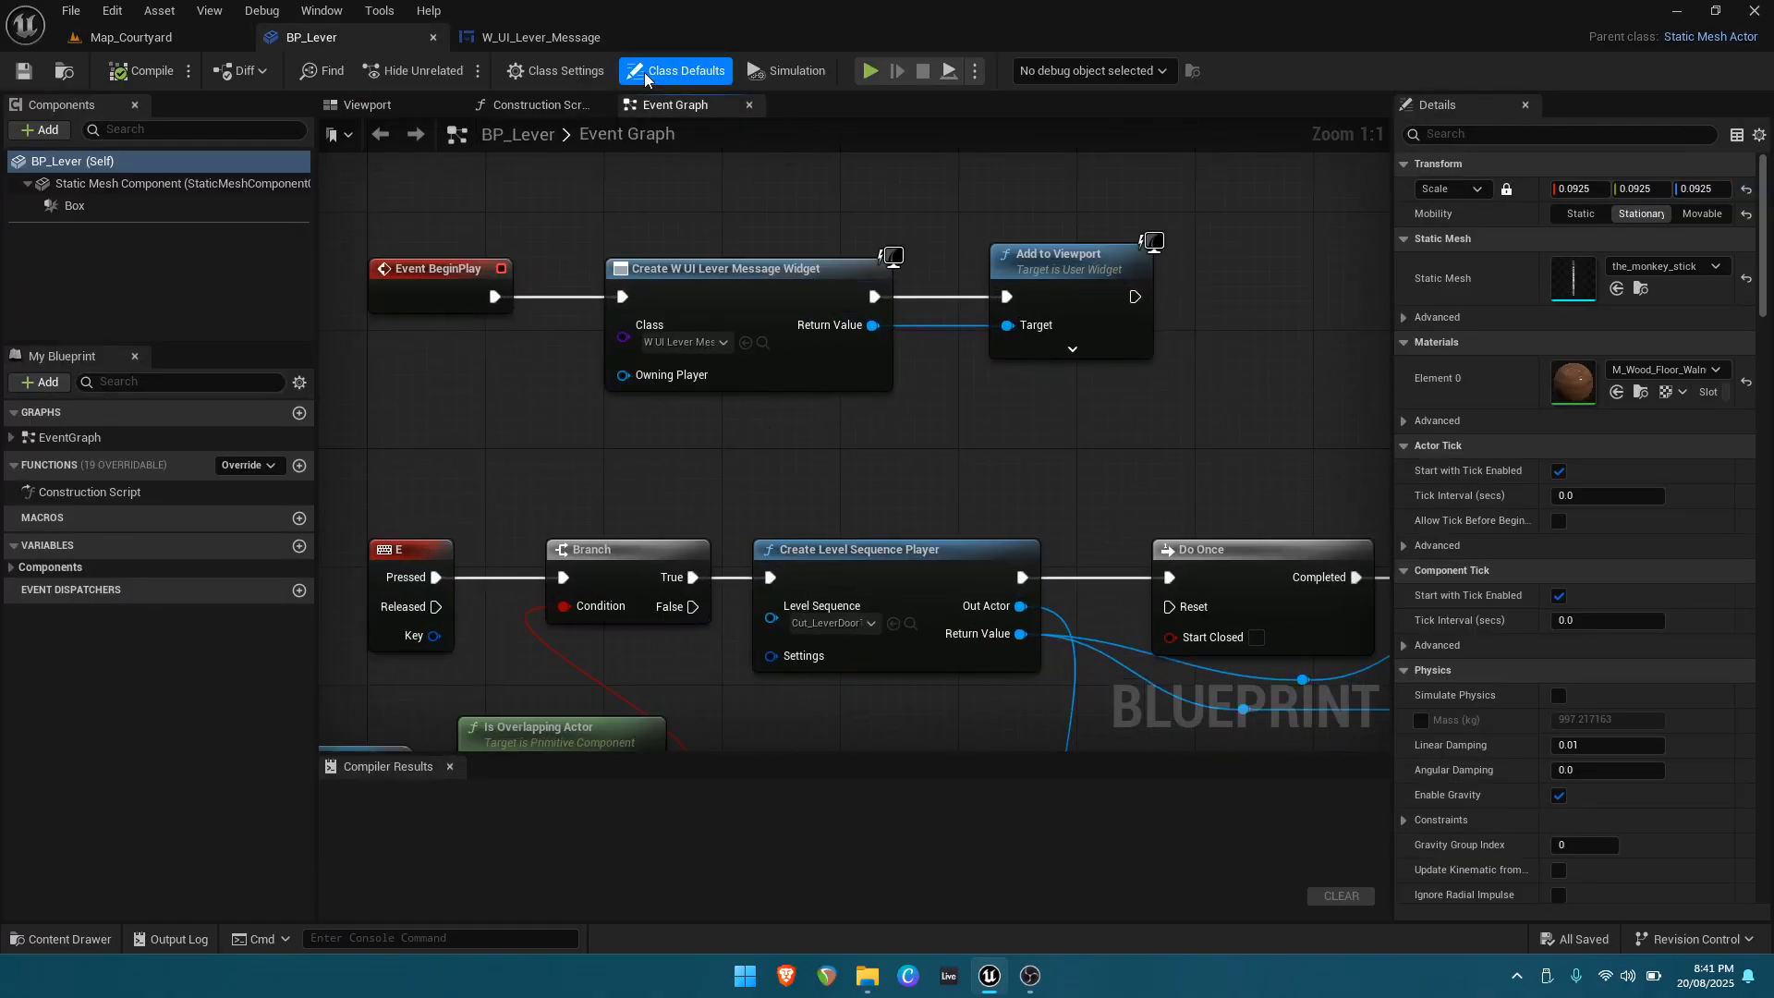
pyautogui.click(540, 37)
pyautogui.click(320, 39)
# Follow BP_Lever's E key chain from the overlap check through Create Level Sequence Player to the DestroySequence event.
pyautogui.moveTo(581, 458); pyautogui.dragTo(718, 242, button='right')
pyautogui.scroll(-1, 719, 244)
pyautogui.moveTo(776, 516); pyautogui.dragTo(871, 562, button='right')
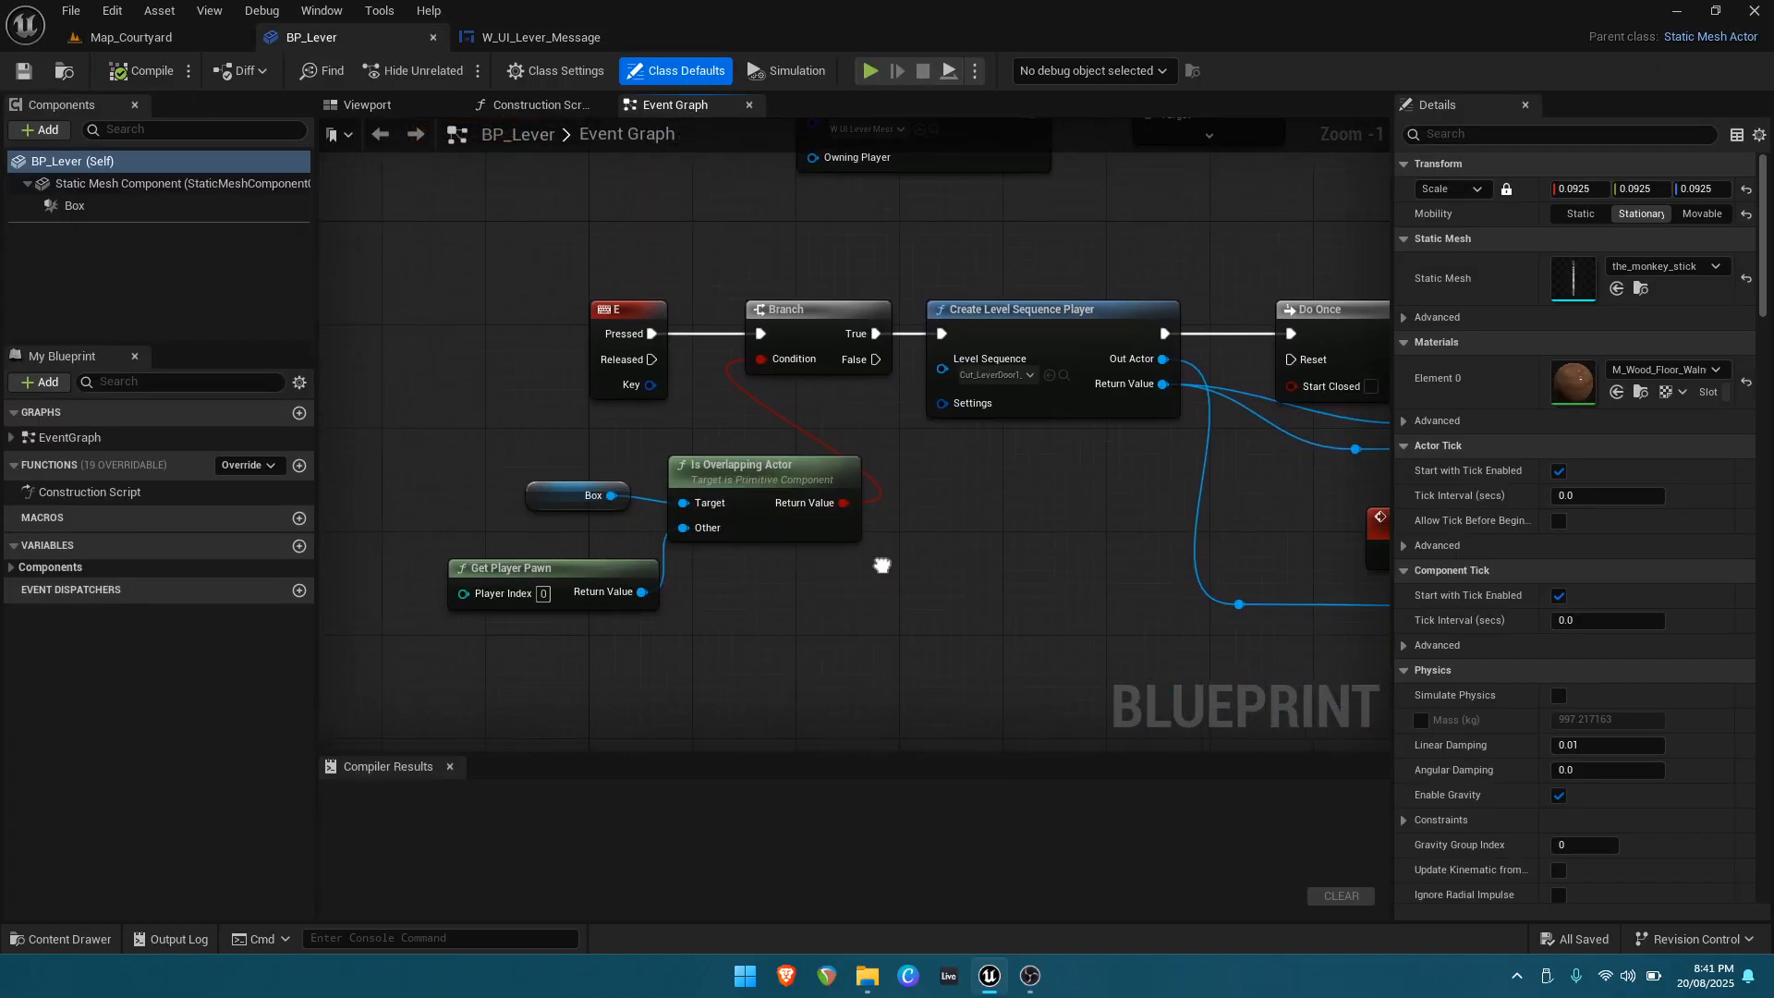
pyautogui.moveTo(1038, 601); pyautogui.dragTo(816, 594, button='right')
pyautogui.moveTo(920, 641); pyautogui.dragTo(709, 652, button='right')
pyautogui.moveTo(951, 668); pyautogui.dragTo(627, 643, button='right')
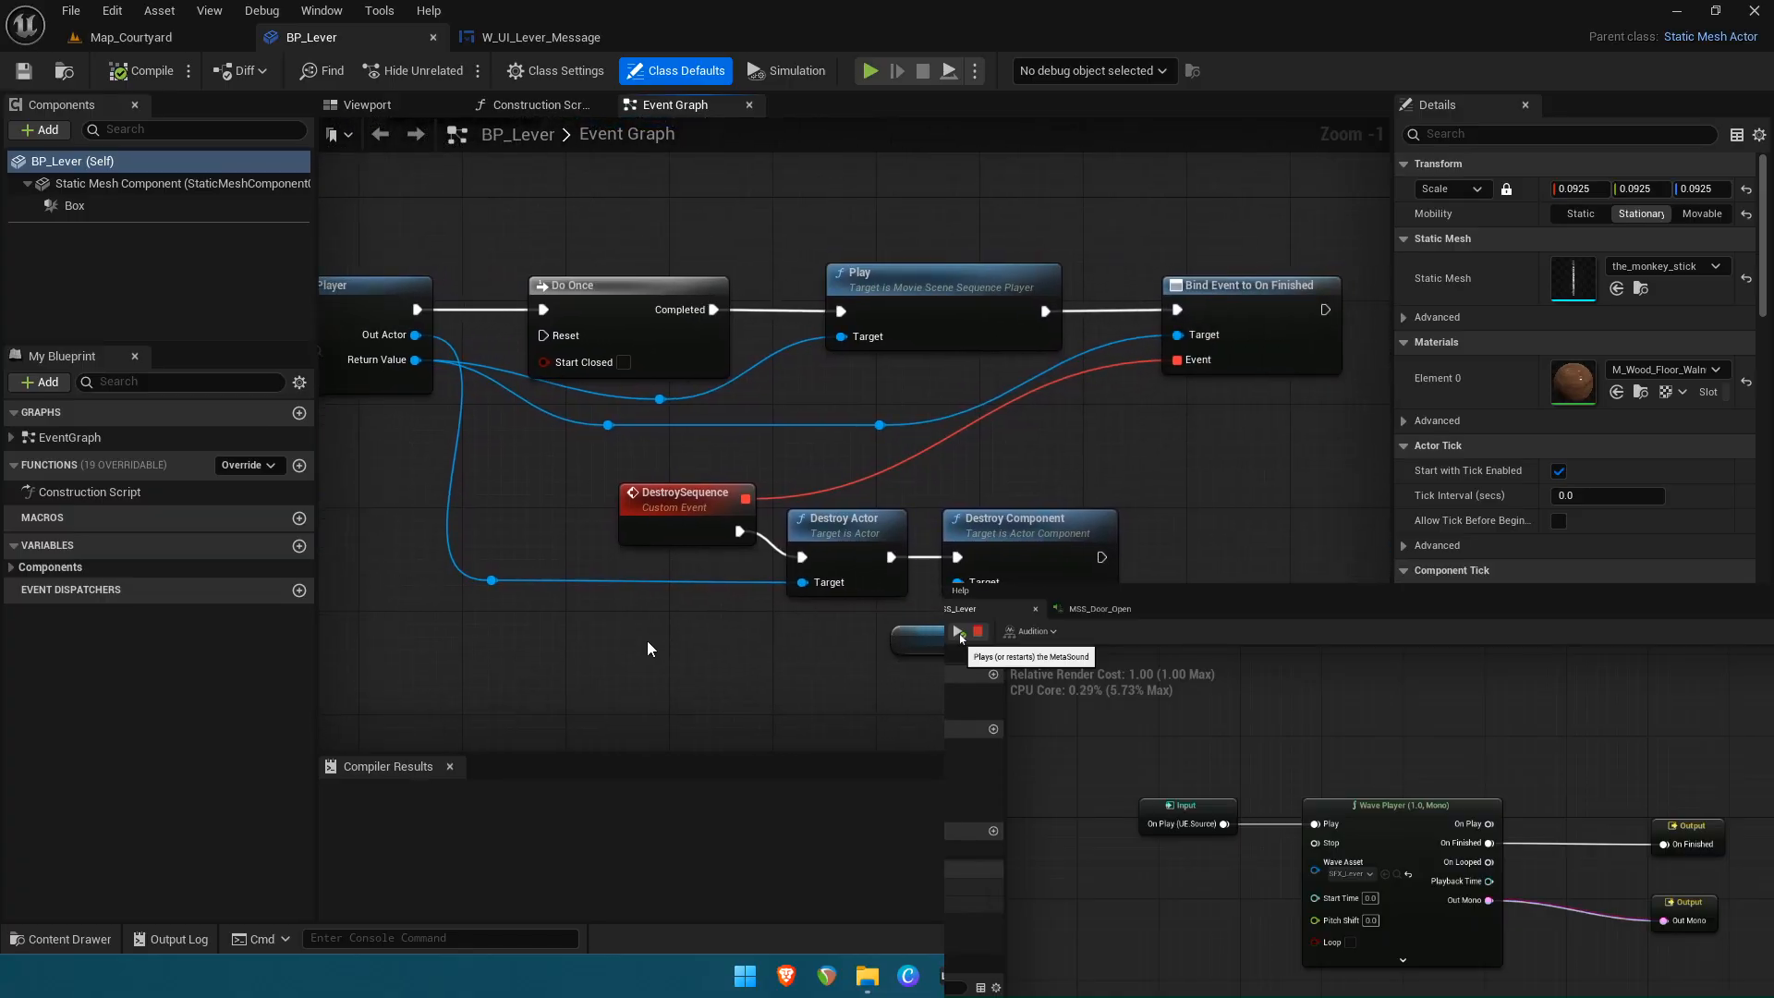
# Examine BP_Lever's box begin and end overlap events that set Wid Lever Visible on the character.
pyautogui.moveTo(764, 653); pyautogui.dragTo(1188, 147, button='right')
pyautogui.scroll(-1, 687, 648)
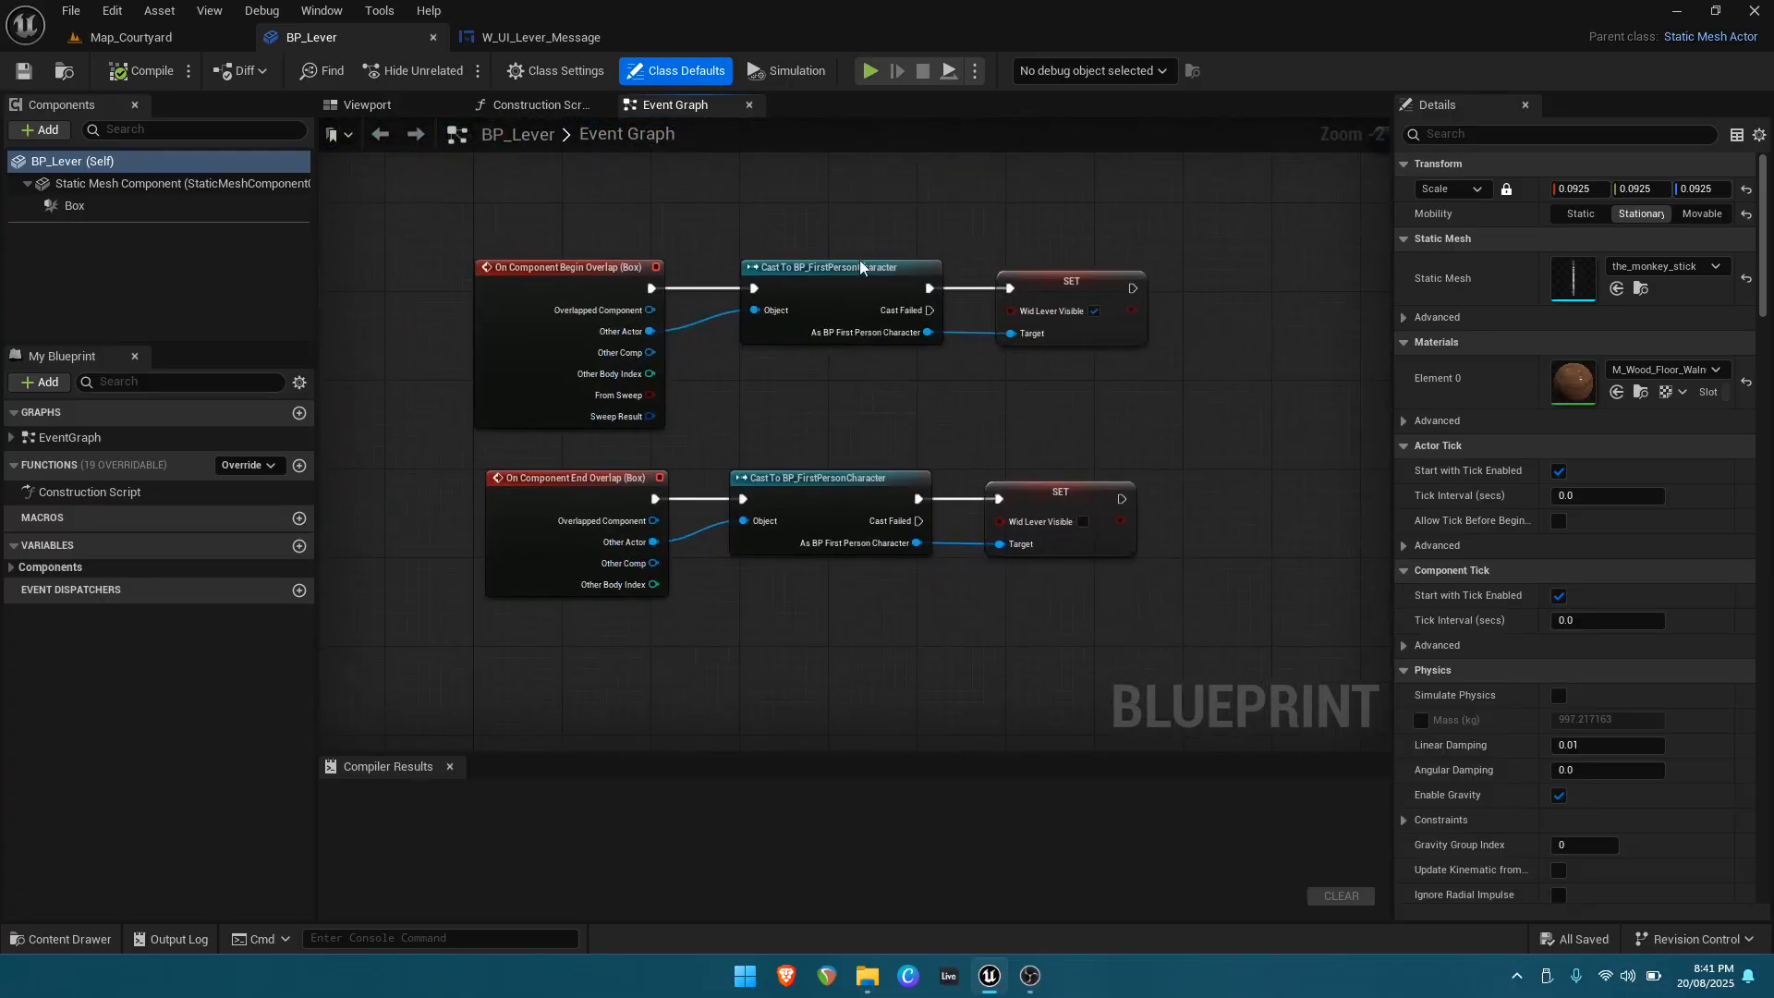
pyautogui.scroll(1, 778, 348)
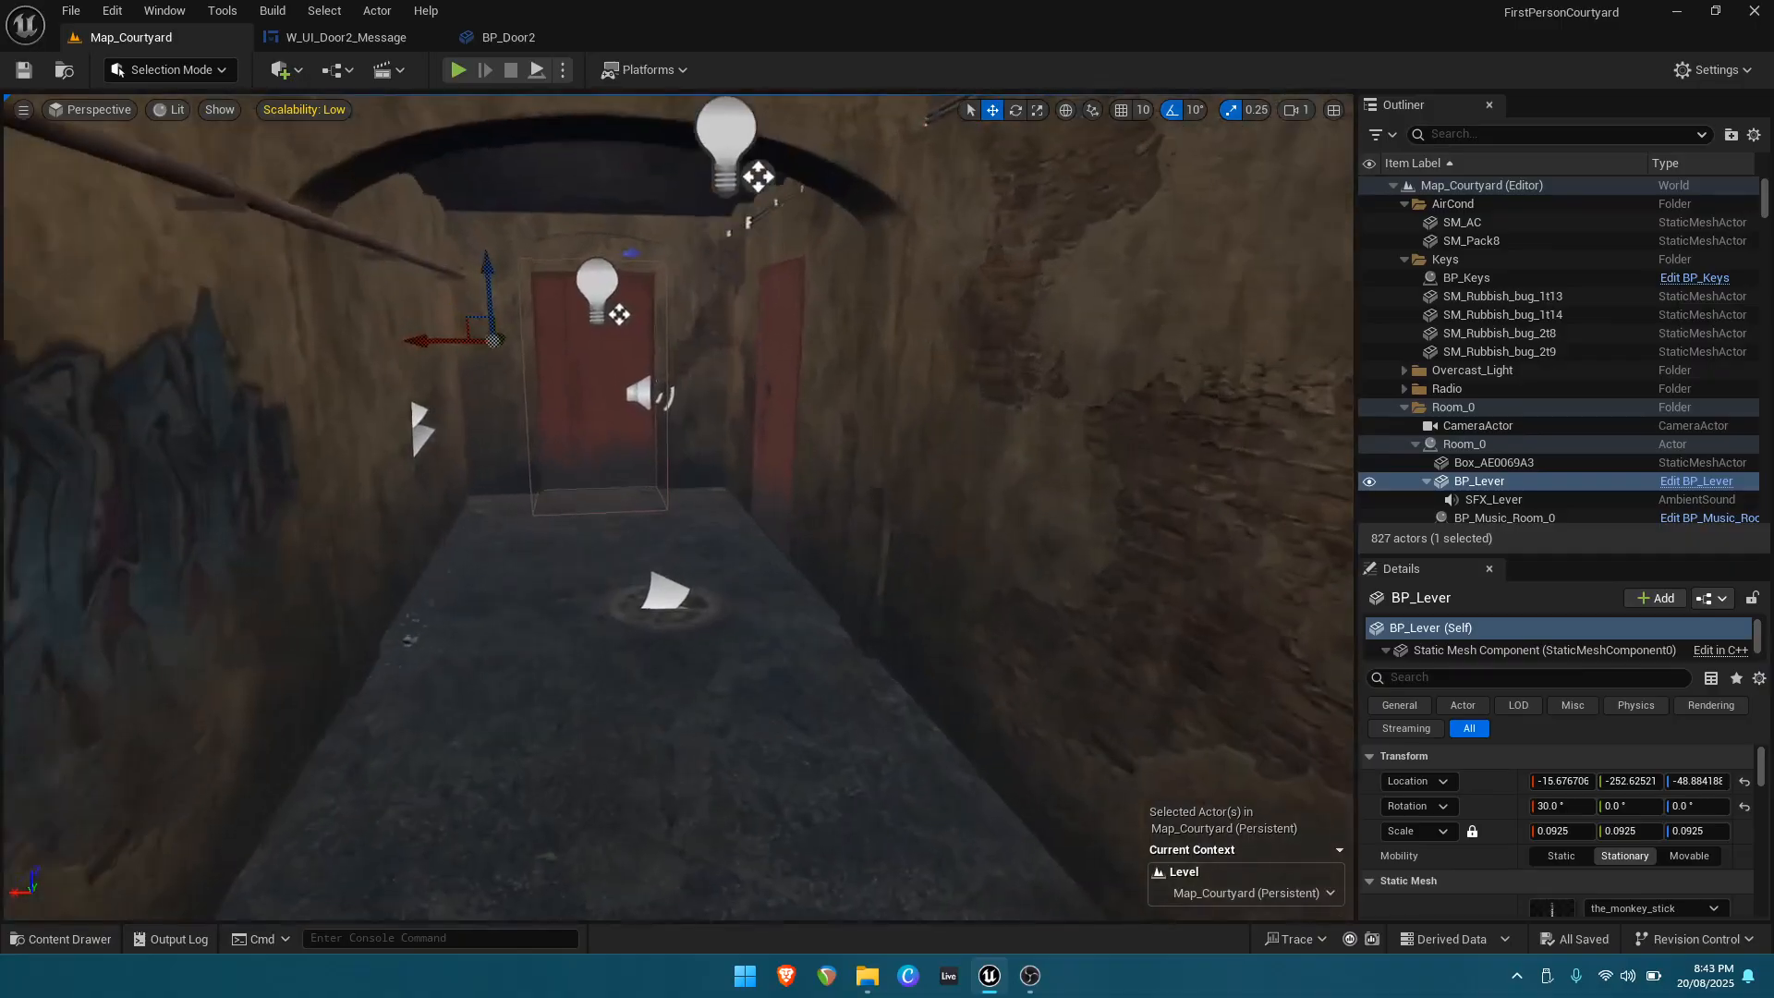
# Select the red door in the passage and examine BP_Door2's BeginPlay and overlap events along with the W_UI_Door2_Message widget.
pyautogui.click(638, 445)
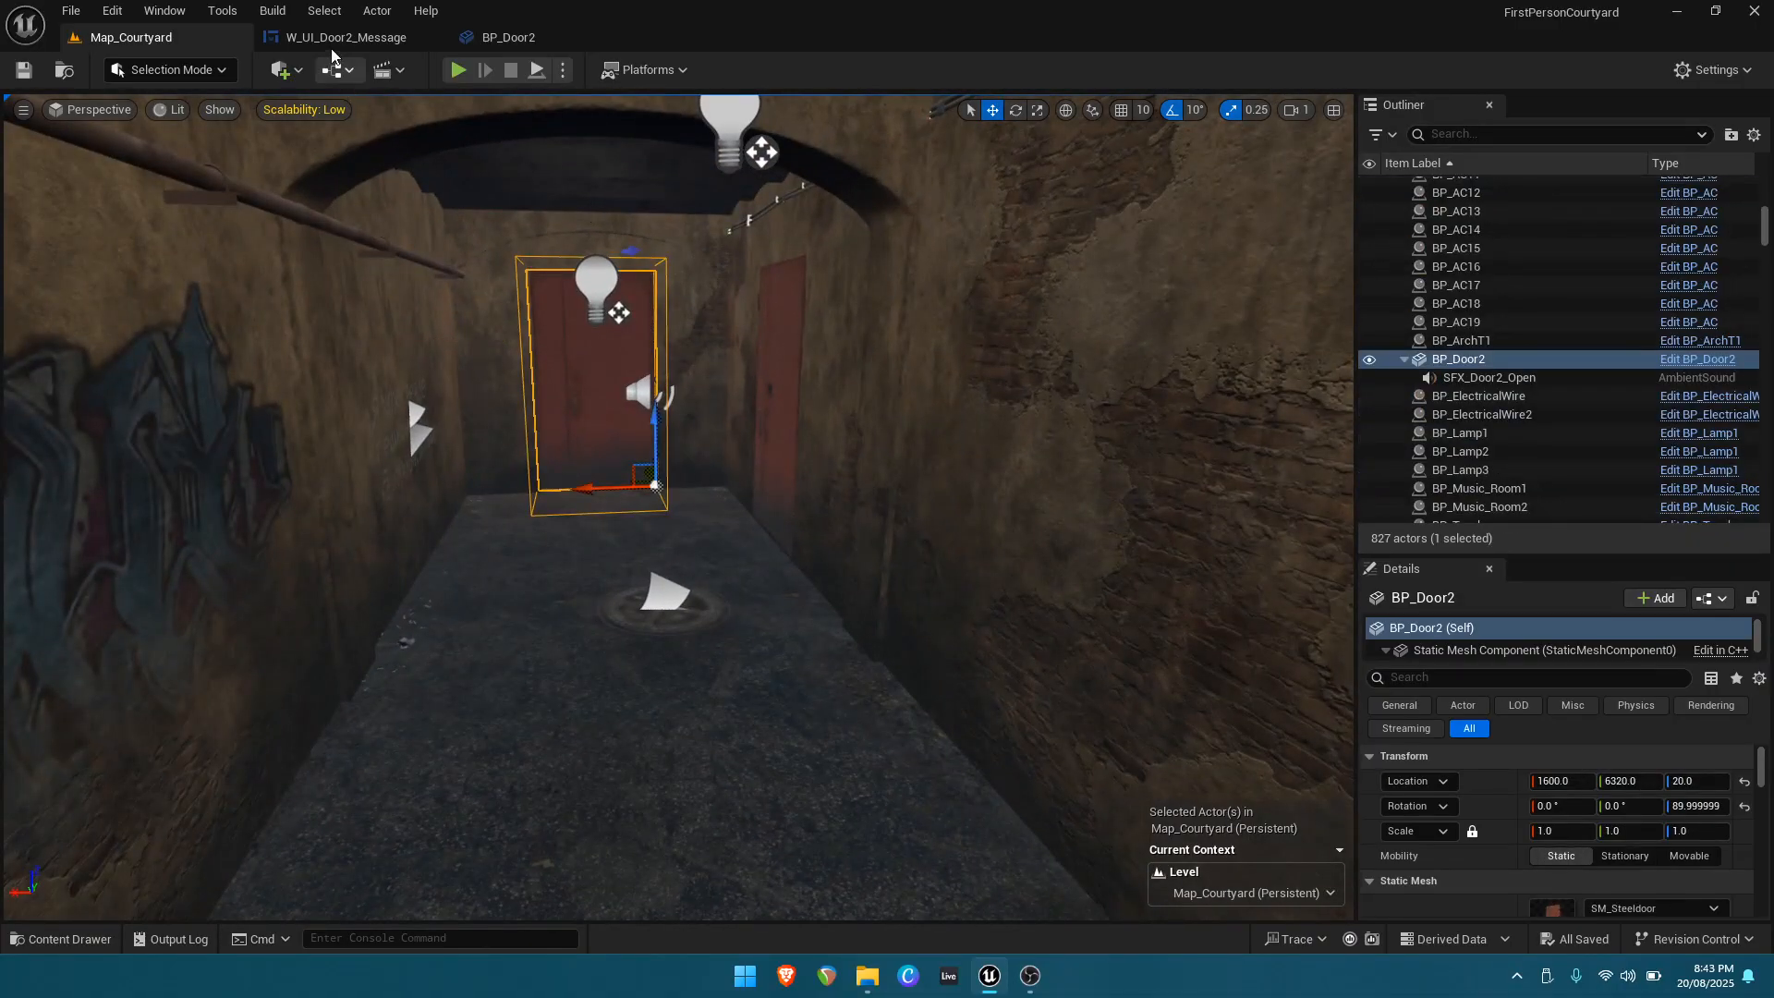
pyautogui.click(480, 25)
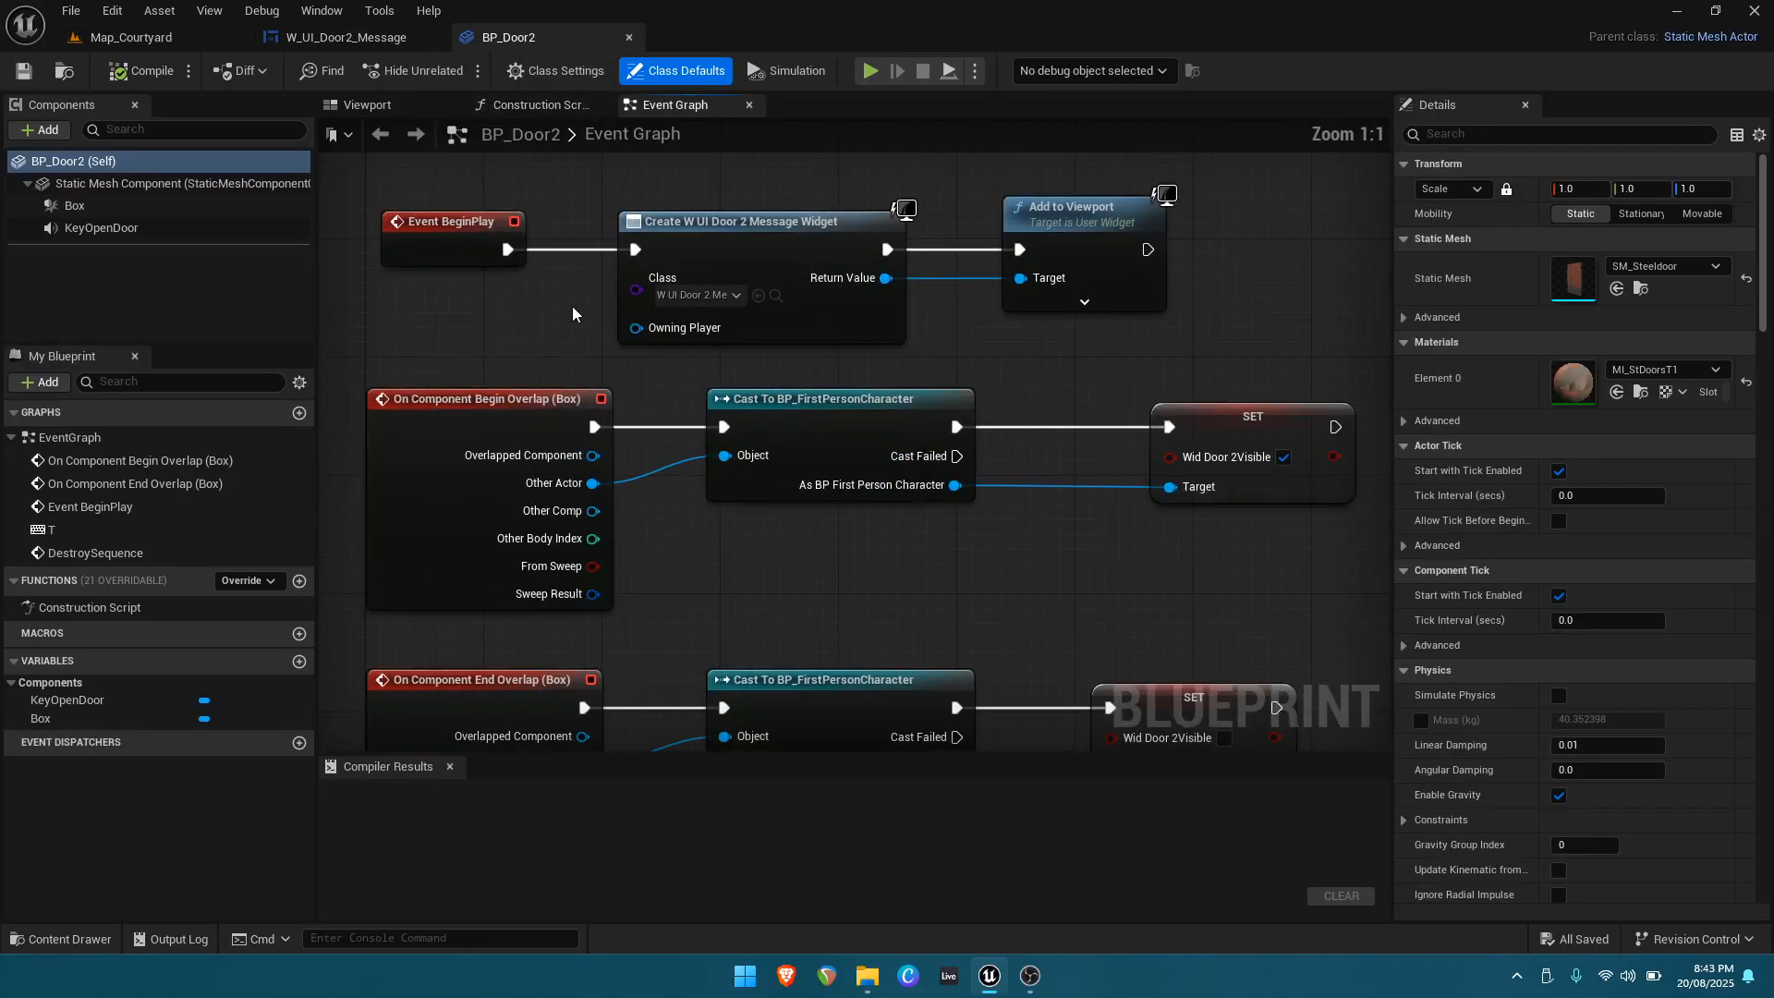
pyautogui.moveTo(1043, 345); pyautogui.dragTo(1028, 238, button='right')
pyautogui.scroll(-1, 1058, 485)
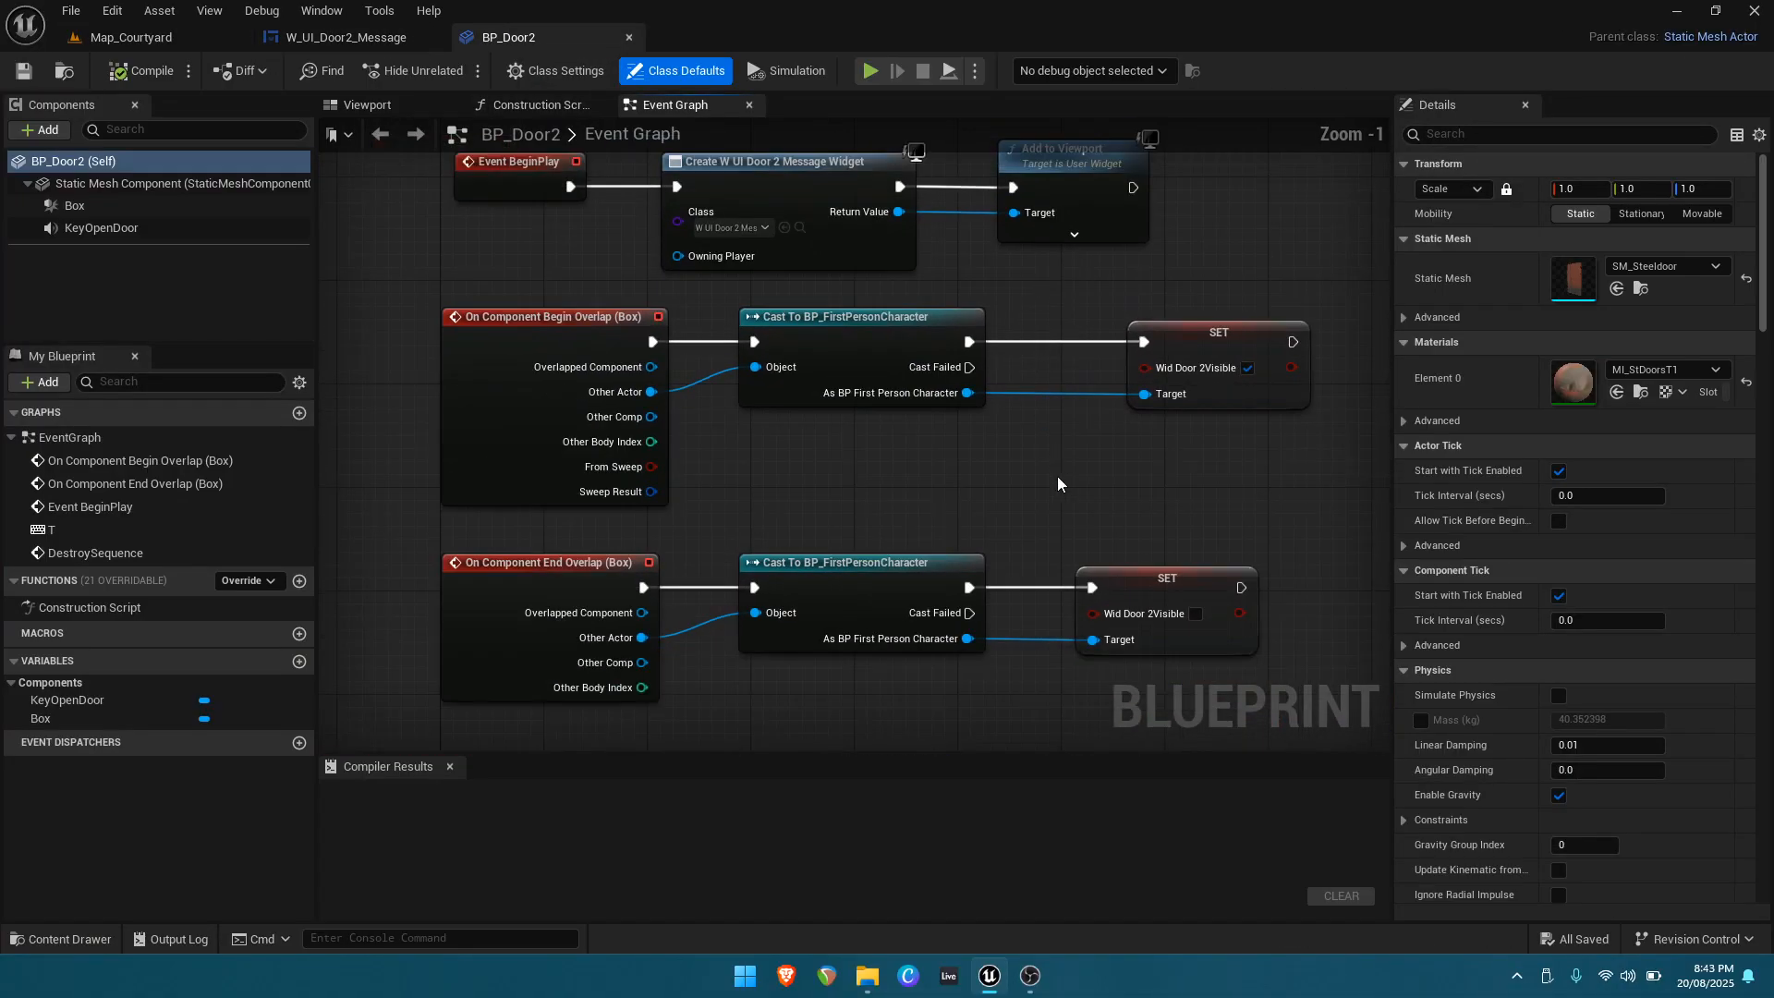
pyautogui.click(311, 41)
pyautogui.click(510, 43)
# Follow BP_Door2's key-opening graph through the Key Open Door sound, Delay and Set Visibility nodes.
pyautogui.moveTo(776, 494); pyautogui.dragTo(805, 258, button='right')
pyautogui.moveTo(743, 470); pyautogui.dragTo(996, 279, button='right')
pyautogui.moveTo(1029, 597); pyautogui.dragTo(1022, 479, button='right')
pyautogui.moveTo(1061, 634)
pyautogui.mouseDown(button='right')
pyautogui.moveTo(924, 623)
pyautogui.moveTo(953, 604)
pyautogui.mouseUp(button='right')
pyautogui.moveTo(1212, 605); pyautogui.dragTo(653, 590, button='right')
pyautogui.moveTo(1003, 580); pyautogui.dragTo(702, 582, button='right')
pyautogui.moveTo(959, 561); pyautogui.dragTo(663, 558, button='right')
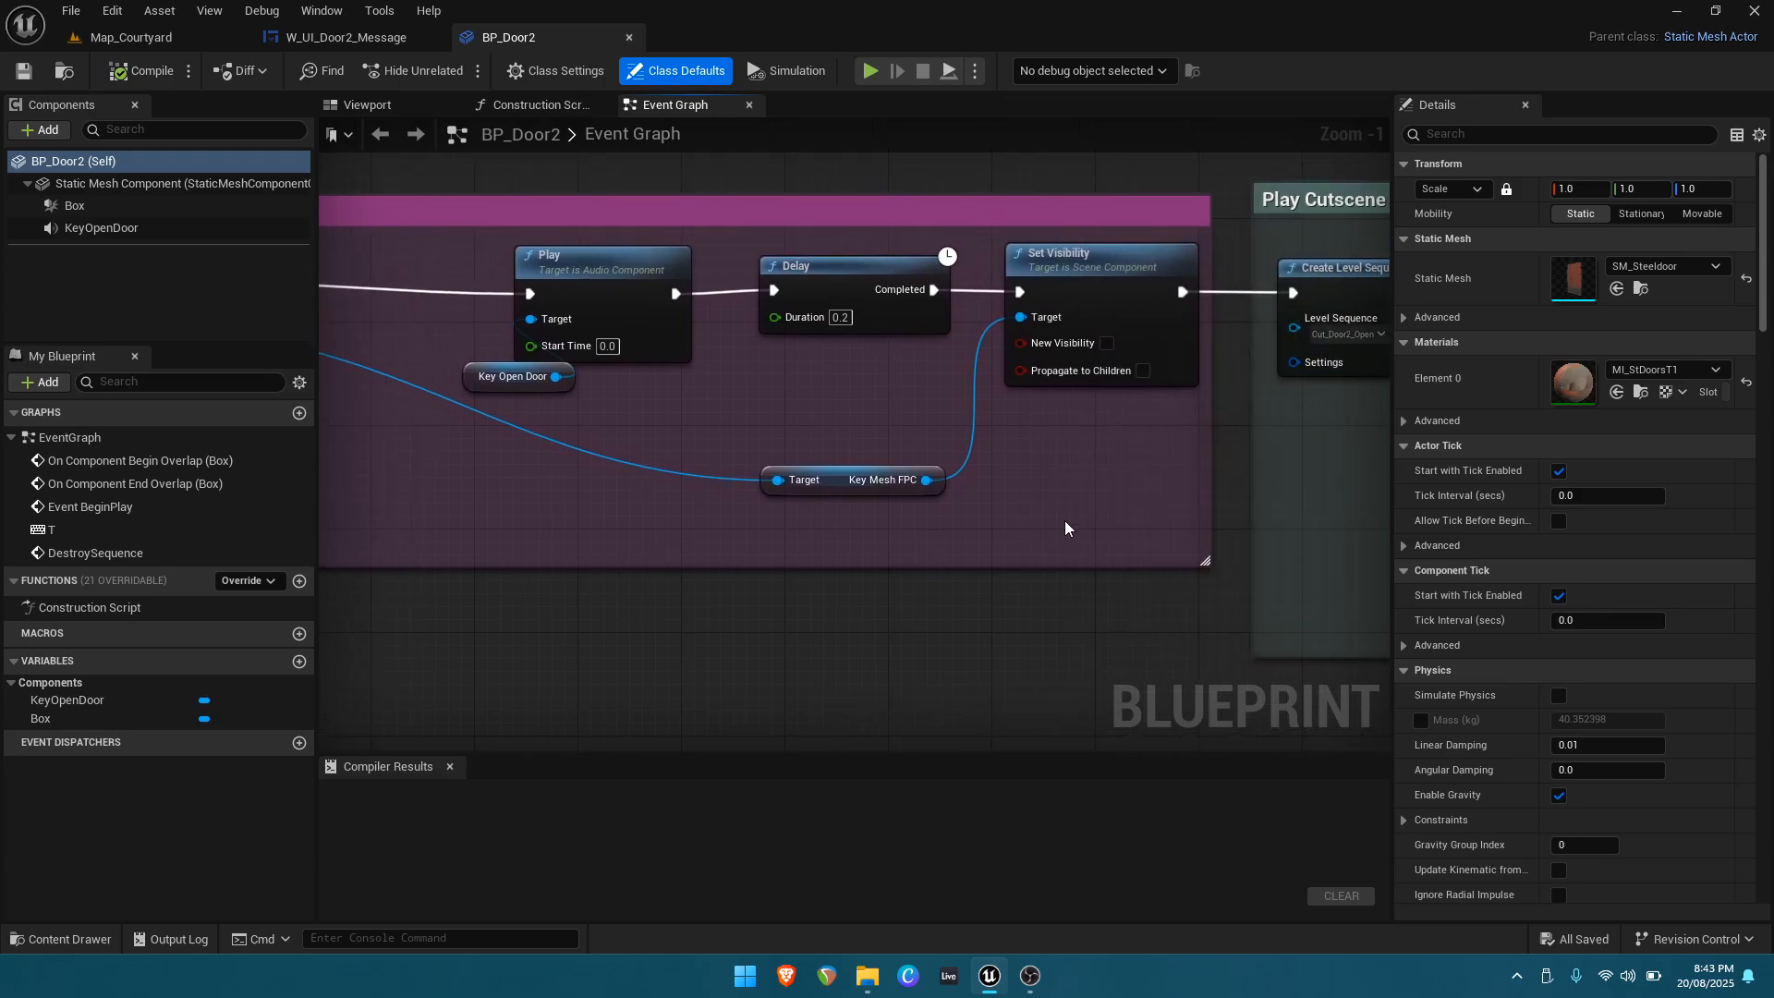
# Examine BP_Door2's Play Cutscene section from Create Level Sequence Player through Bind Event to On Finished and DestroySequence.
pyautogui.moveTo(1070, 529); pyautogui.dragTo(852, 533, button='right')
pyautogui.moveTo(1002, 544); pyautogui.dragTo(736, 531, button='right')
pyautogui.scroll(-1, 741, 547)
pyautogui.moveTo(878, 557); pyautogui.dragTo(579, 548, button='right')
pyautogui.moveTo(811, 606); pyautogui.dragTo(644, 602, button='right')
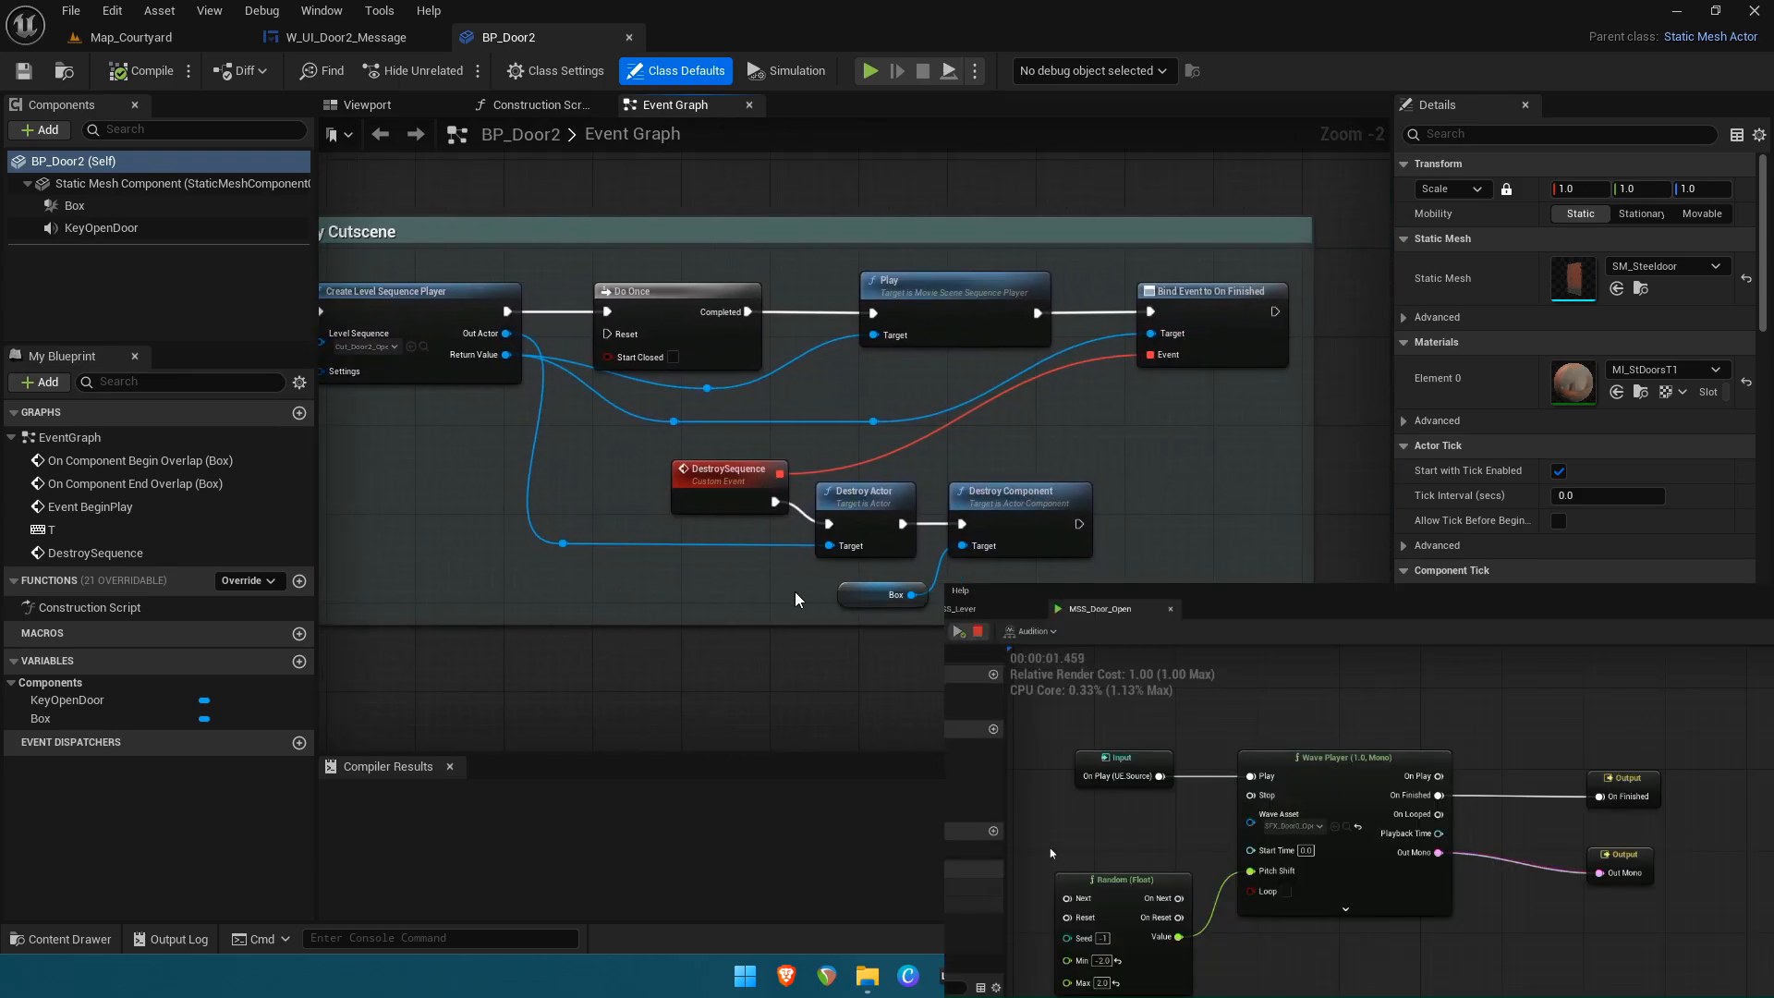
pyautogui.moveTo(800, 601); pyautogui.dragTo(613, 601, button='right')
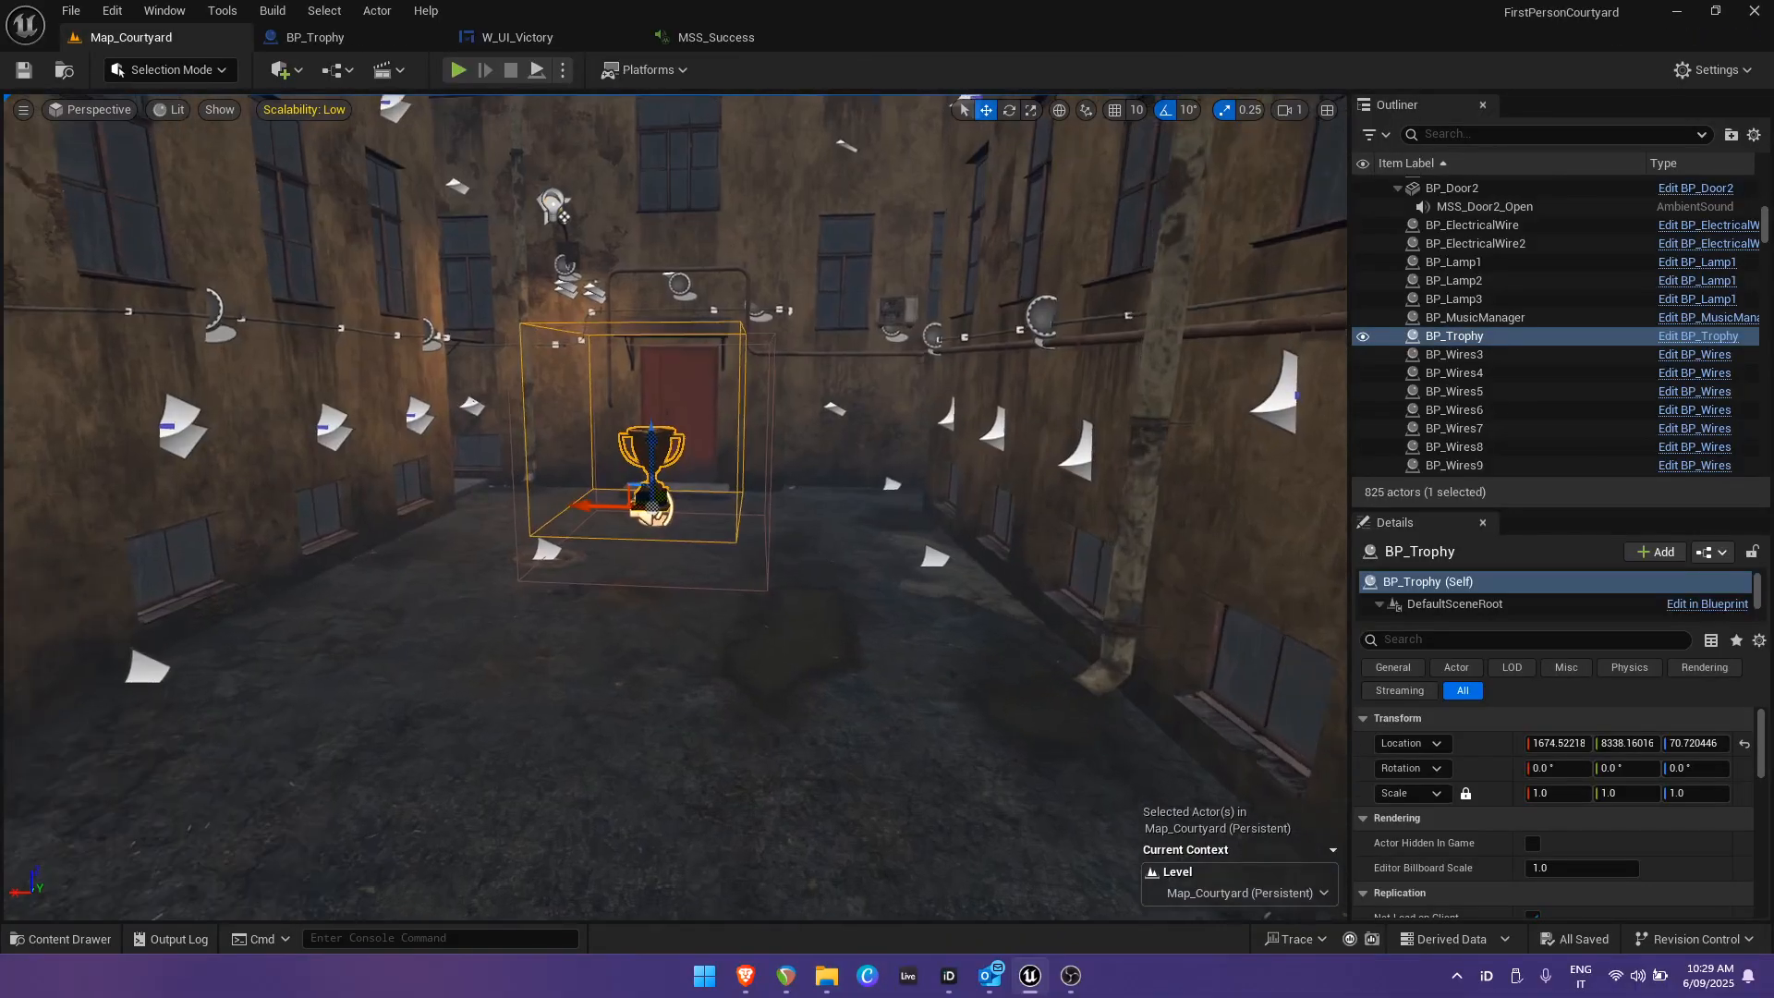
# Examine BP_Trophy's event graph at Event BeginPlay, the W_UI_Victory widget design and its GetVisibility_3 function.
pyautogui.click(330, 41)
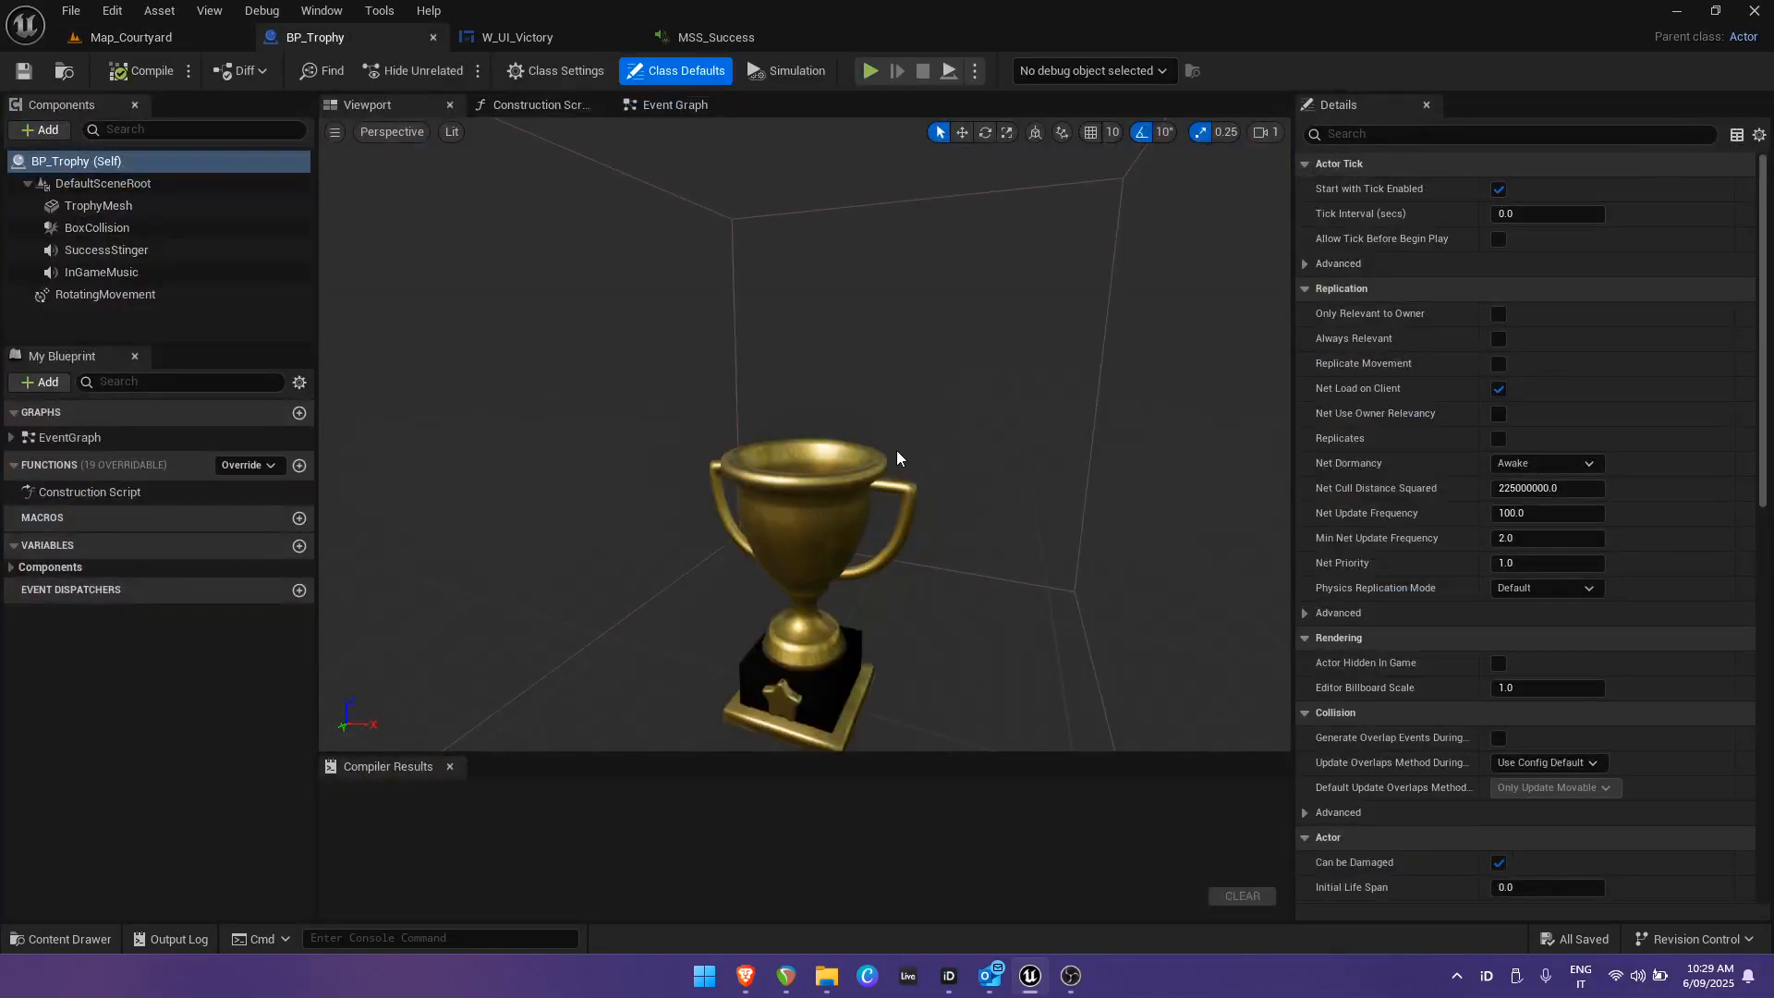
pyautogui.click(668, 113)
pyautogui.scroll(2, 605, 282)
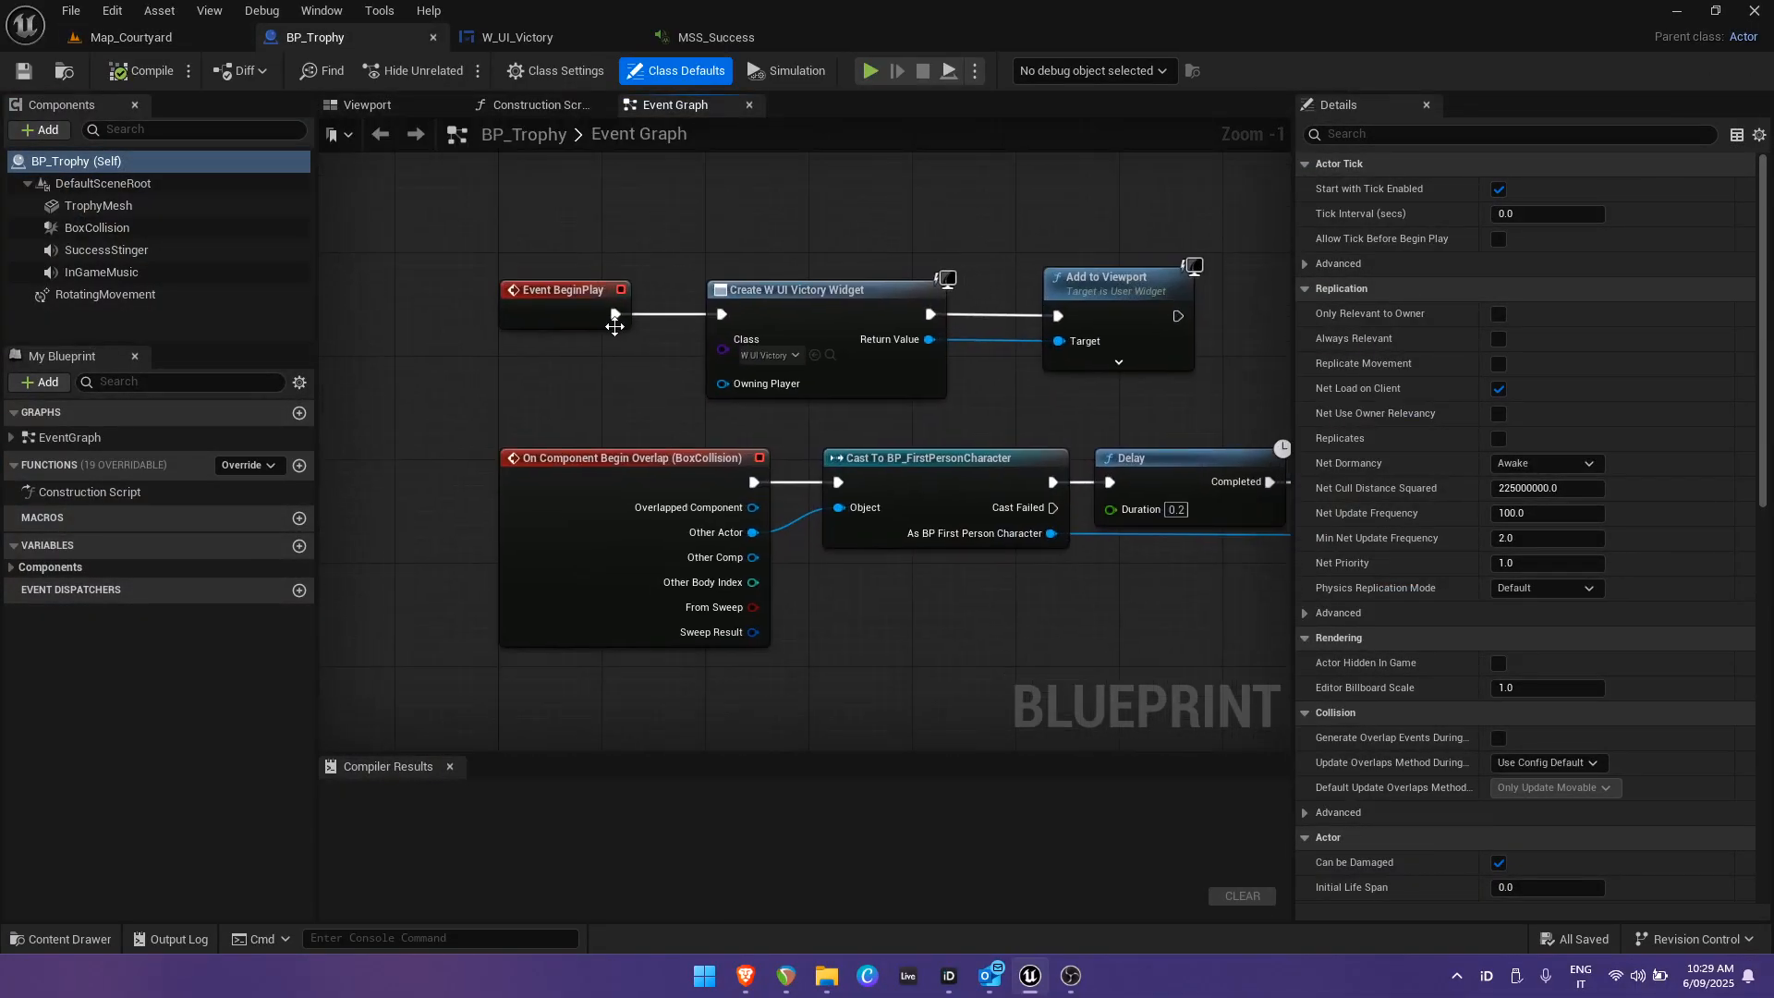
pyautogui.scroll(1, 614, 332)
pyautogui.moveTo(626, 371); pyautogui.dragTo(321, 286, button='right')
pyautogui.click(506, 38)
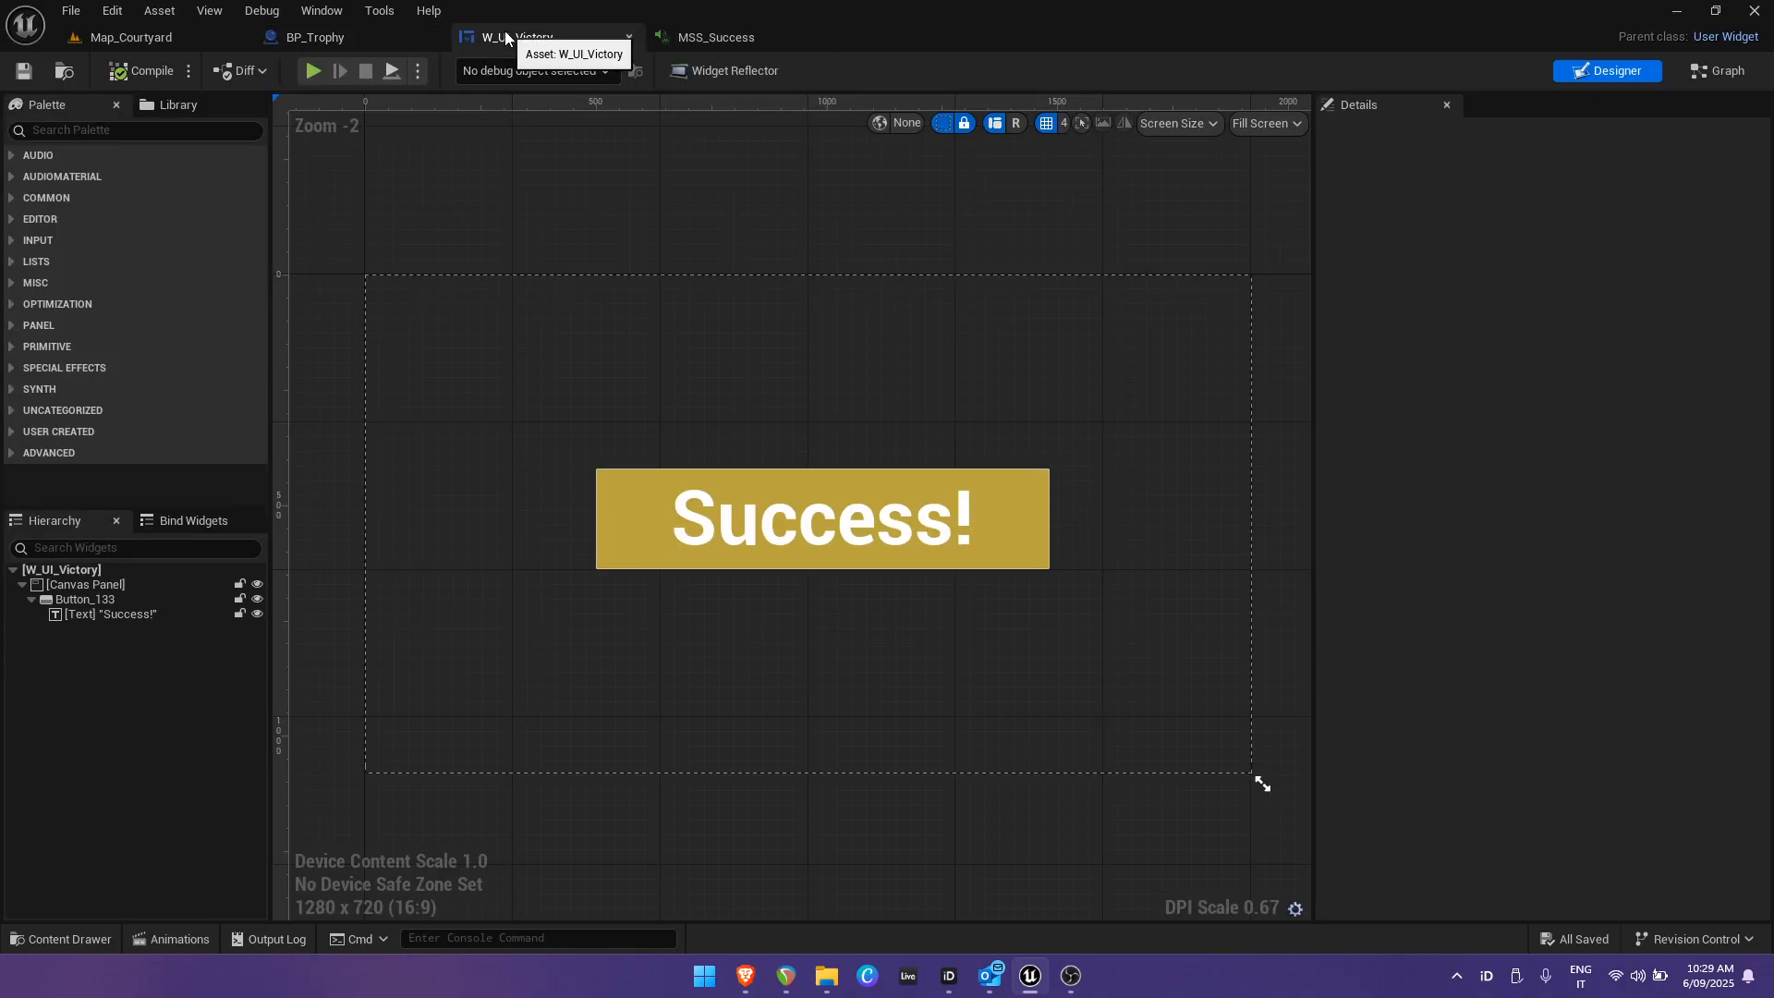
pyautogui.click(1695, 82)
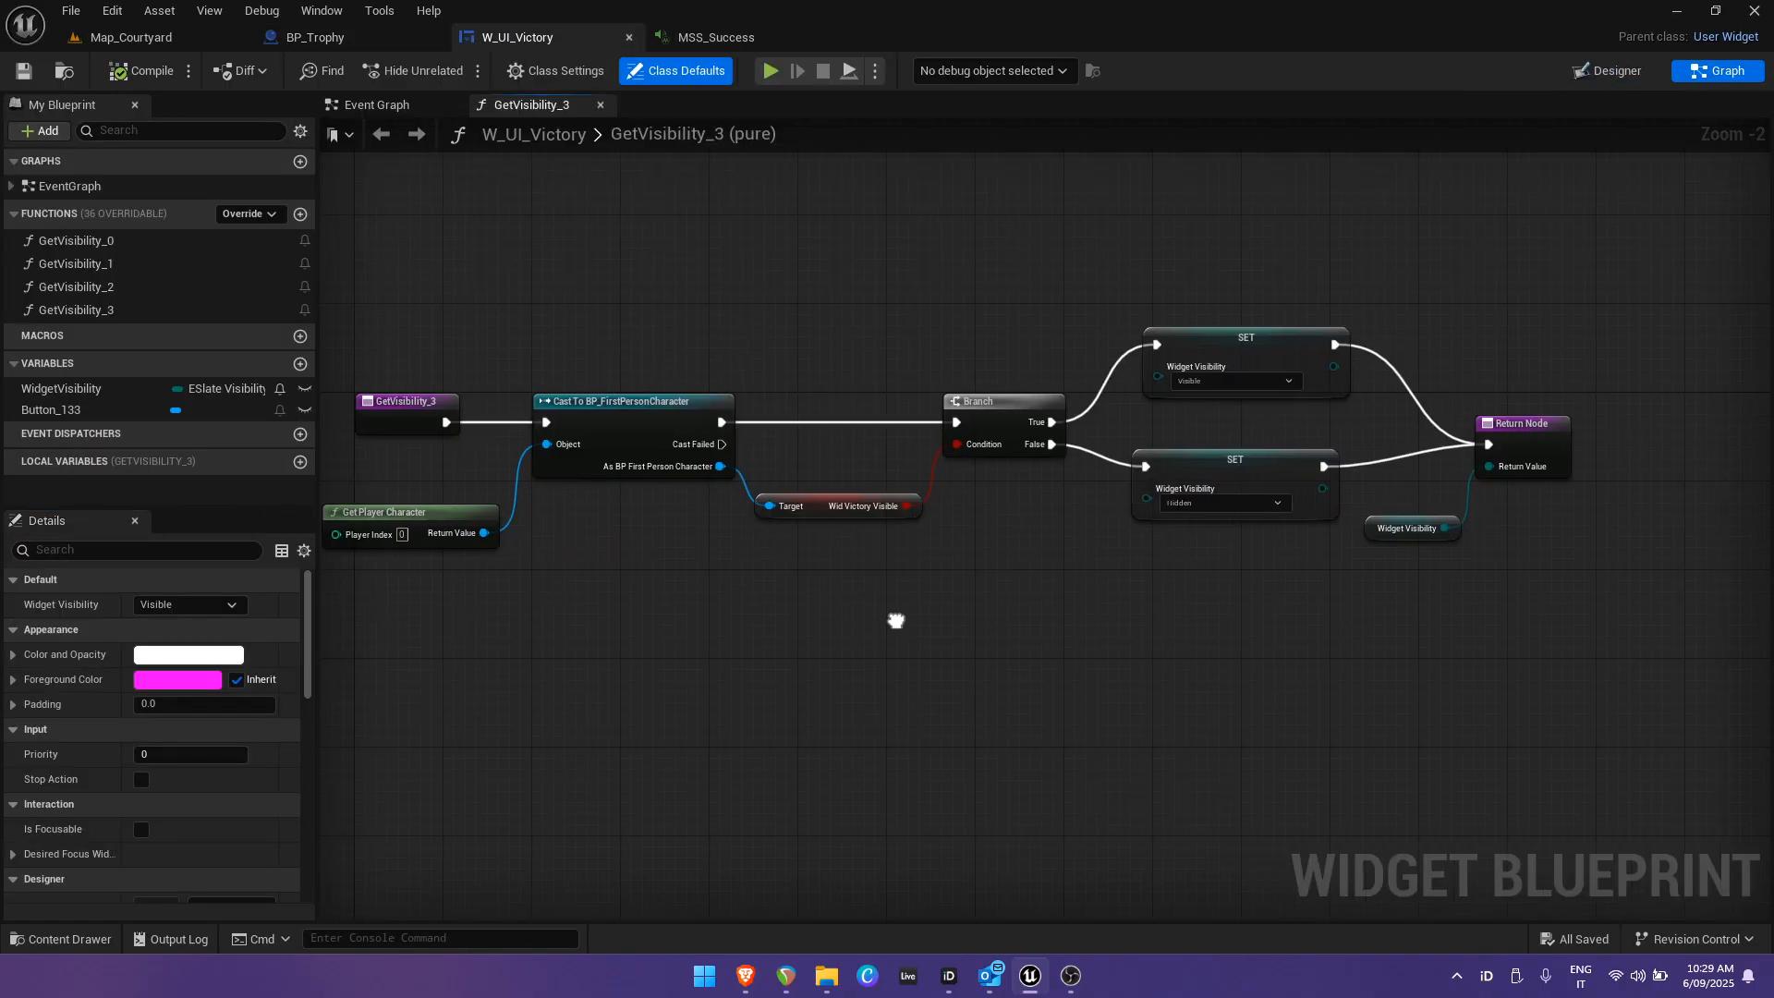
# Follow BP_Trophy's BoxCollision overlap chain from the character cast through the Delay node and beyond.
pyautogui.click(315, 38)
pyautogui.moveTo(843, 552); pyautogui.dragTo(594, 560, button='right')
pyautogui.moveTo(1060, 593); pyautogui.dragTo(551, 570, button='right')
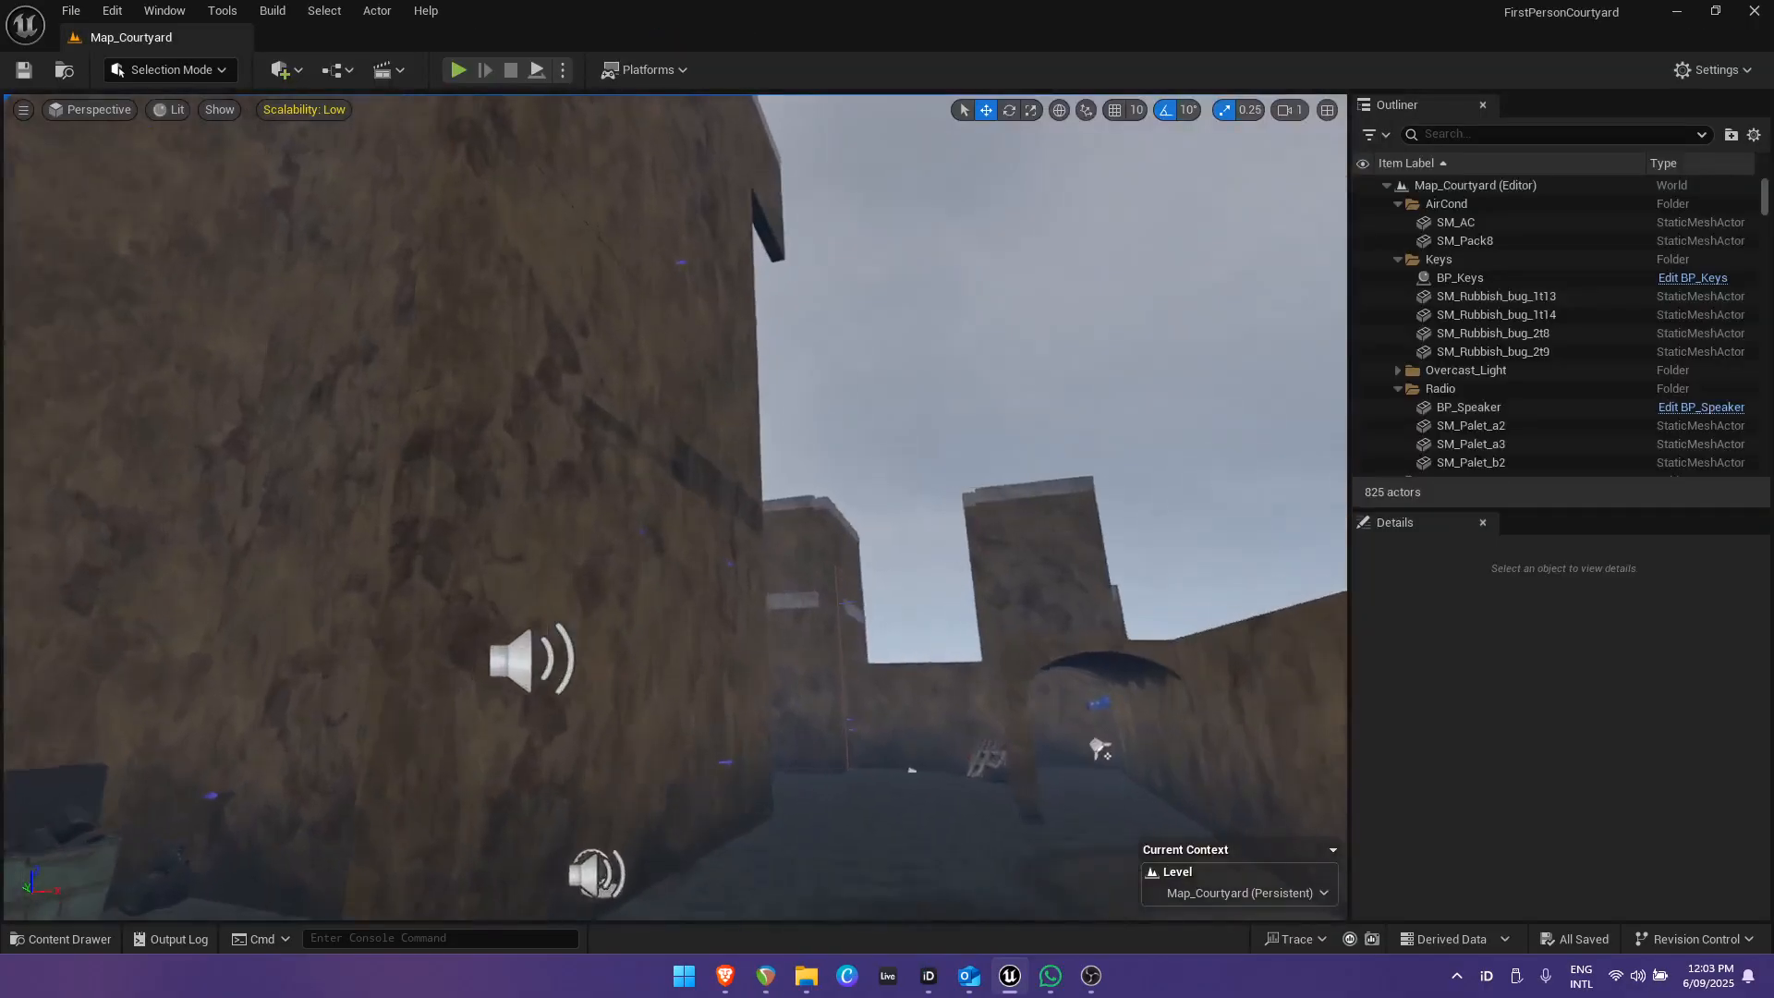
# Fly through the courtyard level, past the building doors and towards the trophy.
pyautogui.press('w')
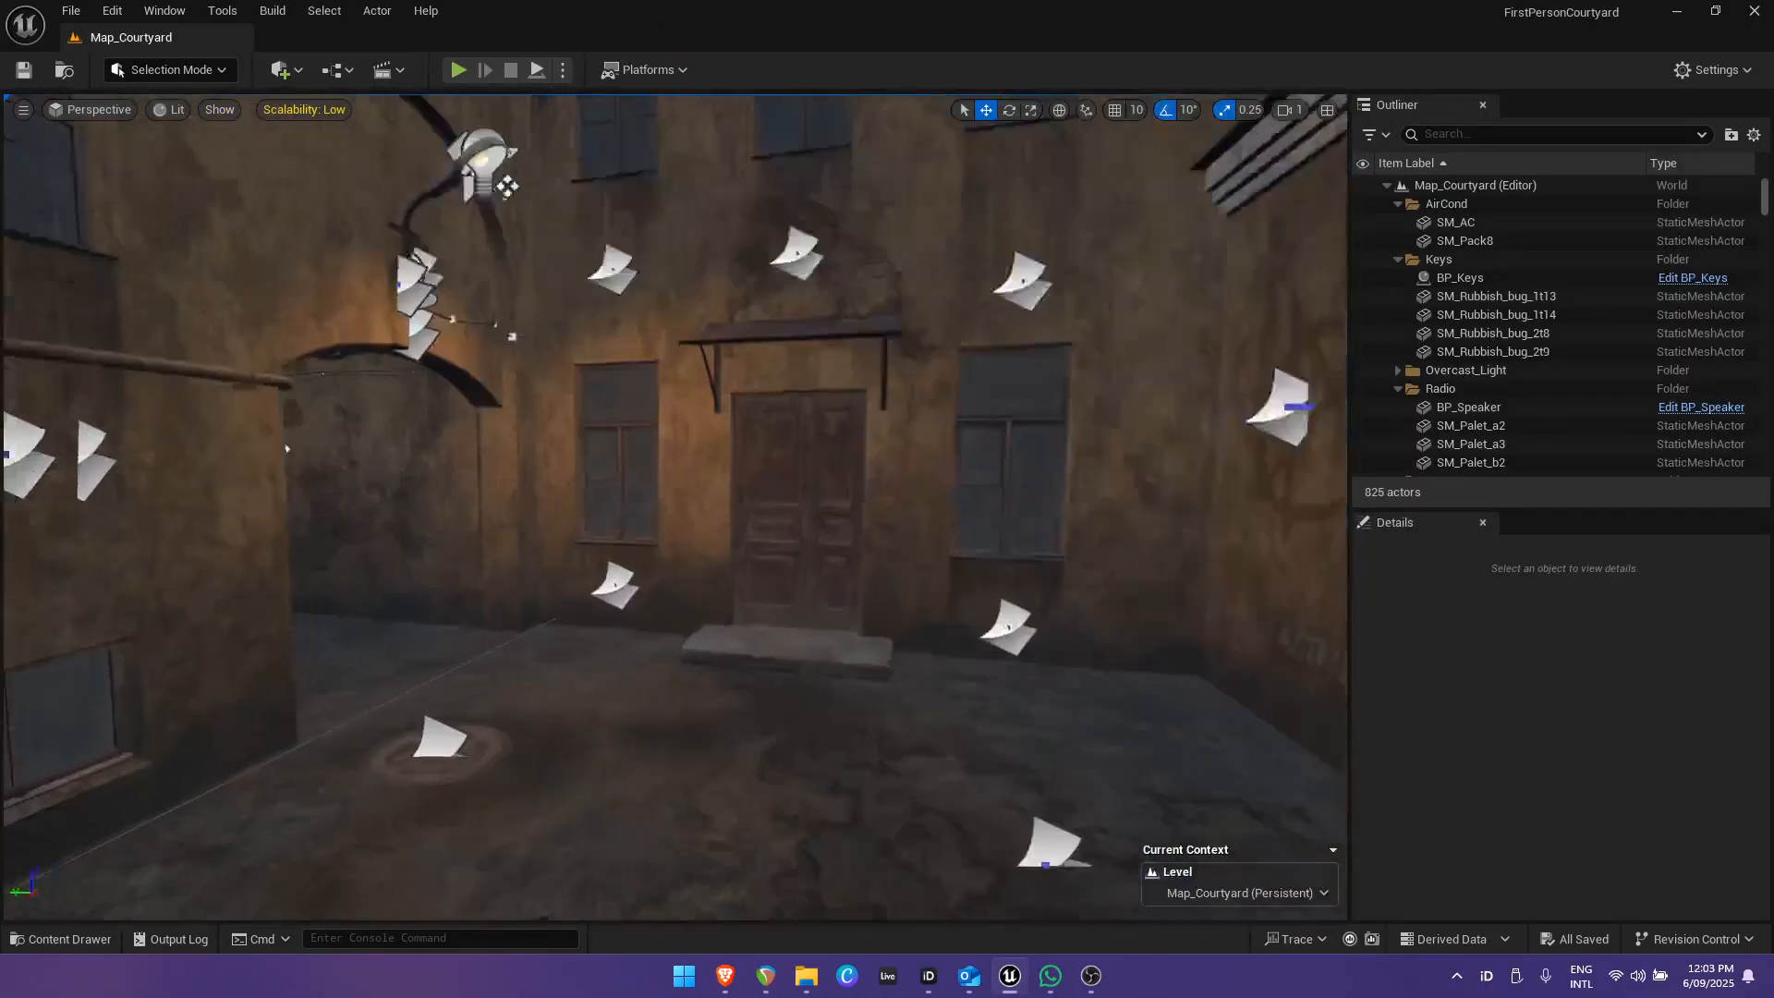
pyautogui.press('w')
pyautogui.press('w')
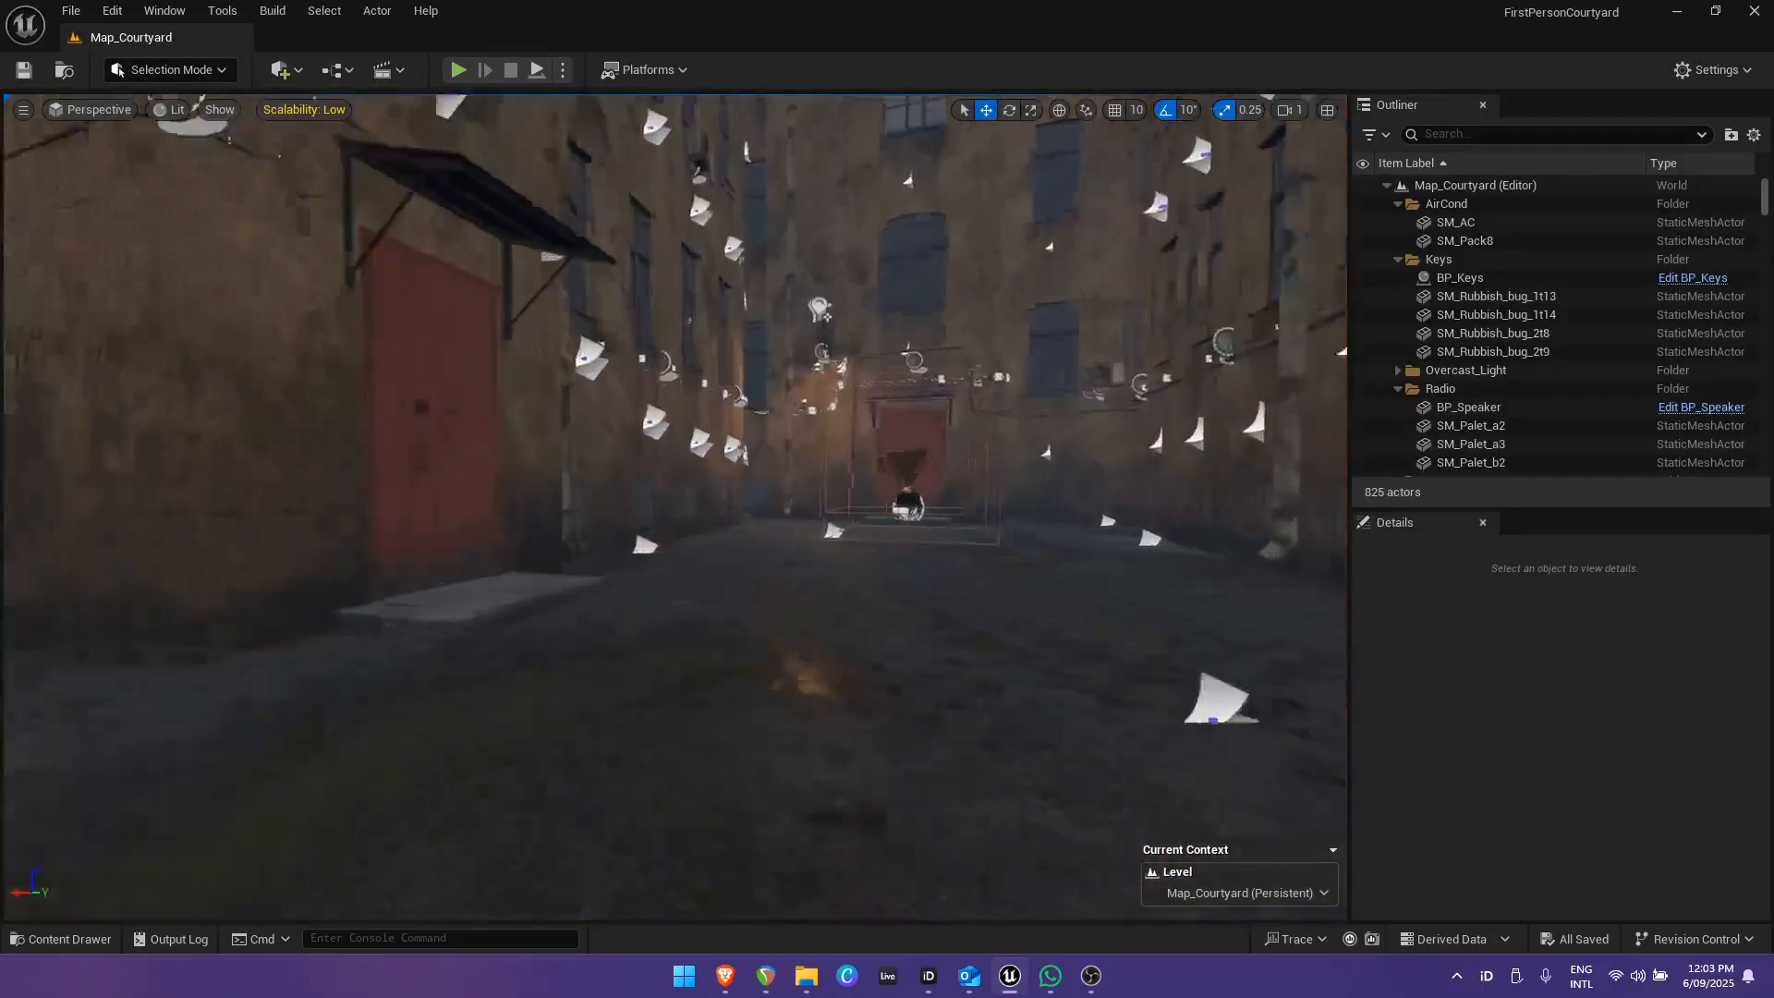